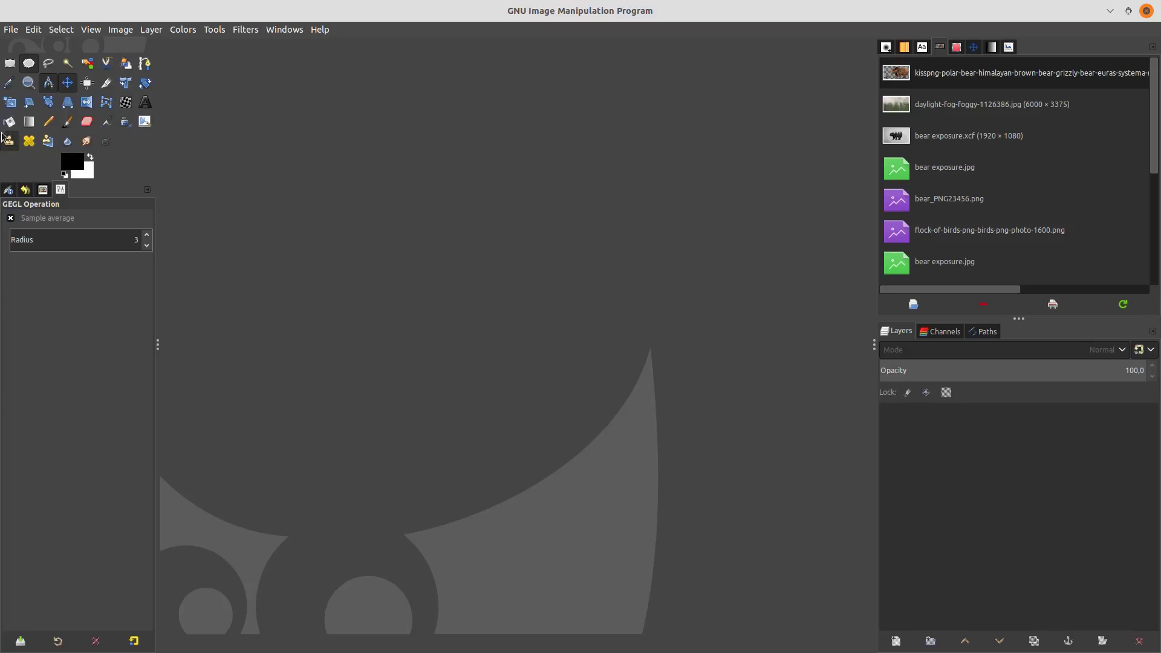
Open the File menu in the empty GIMP workspace
click(11, 29)
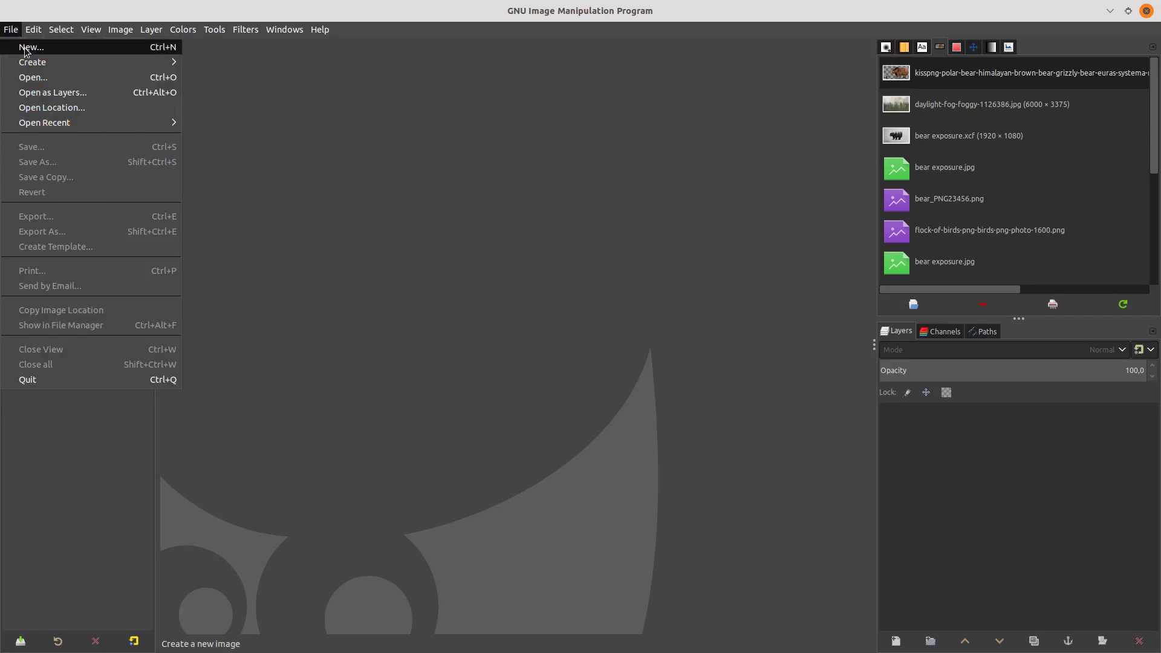
Create a blank 1920×1080 image and add the kisspng bear PNG as a layer
click(31, 46)
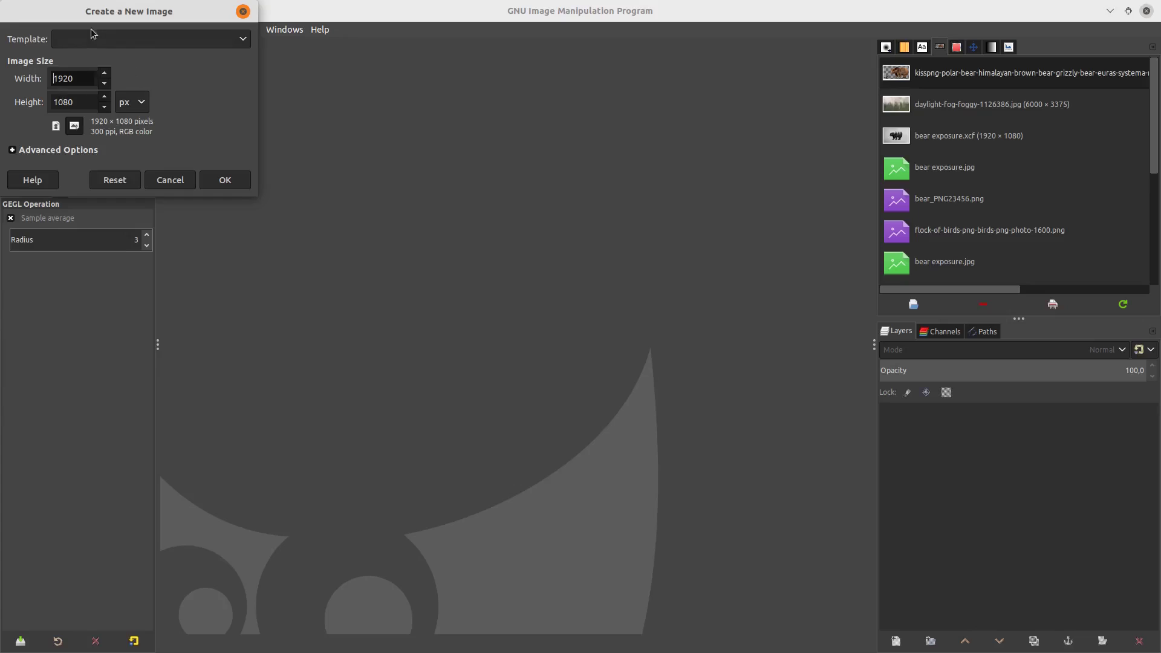
click(225, 180)
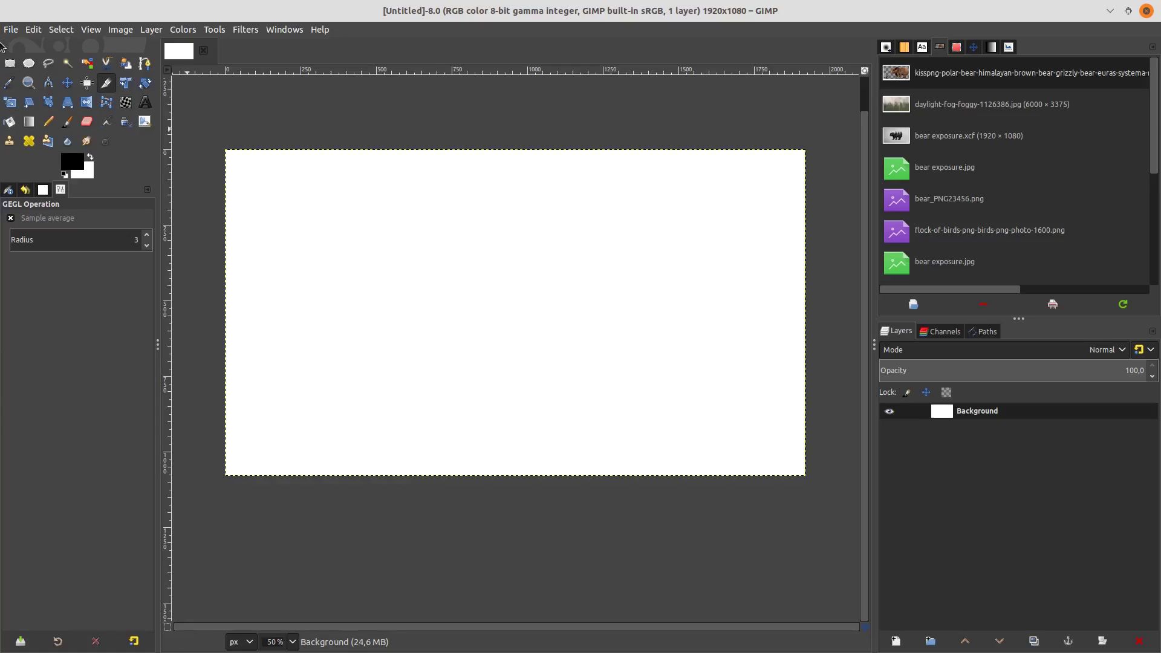
click(11, 29)
click(84, 93)
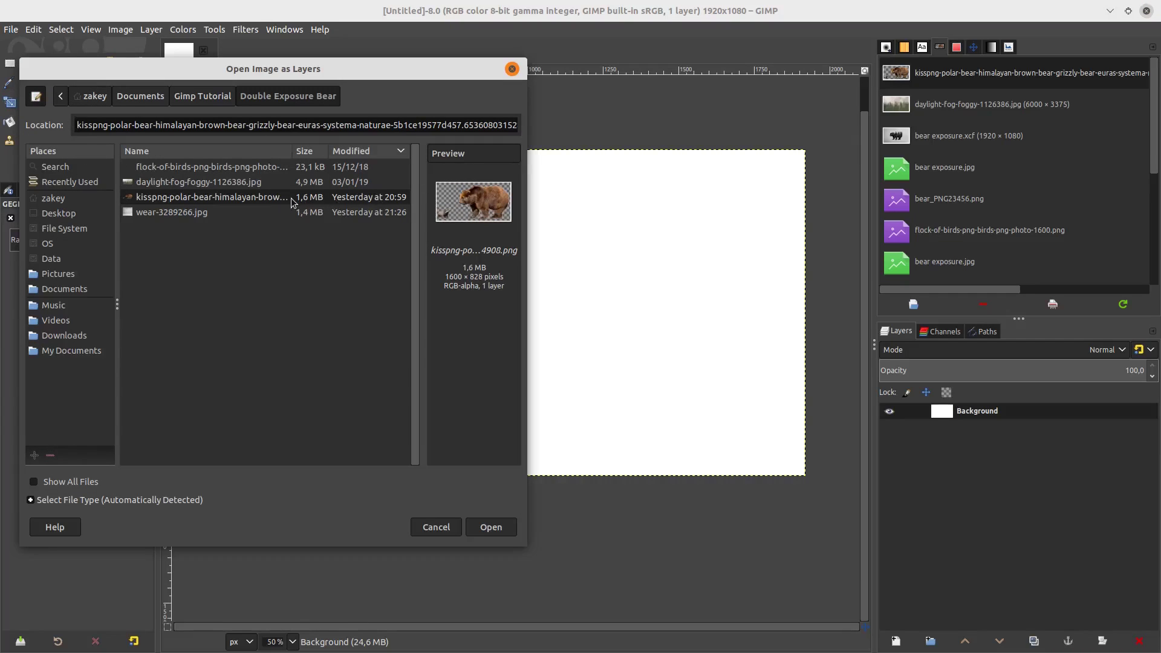
click(495, 530)
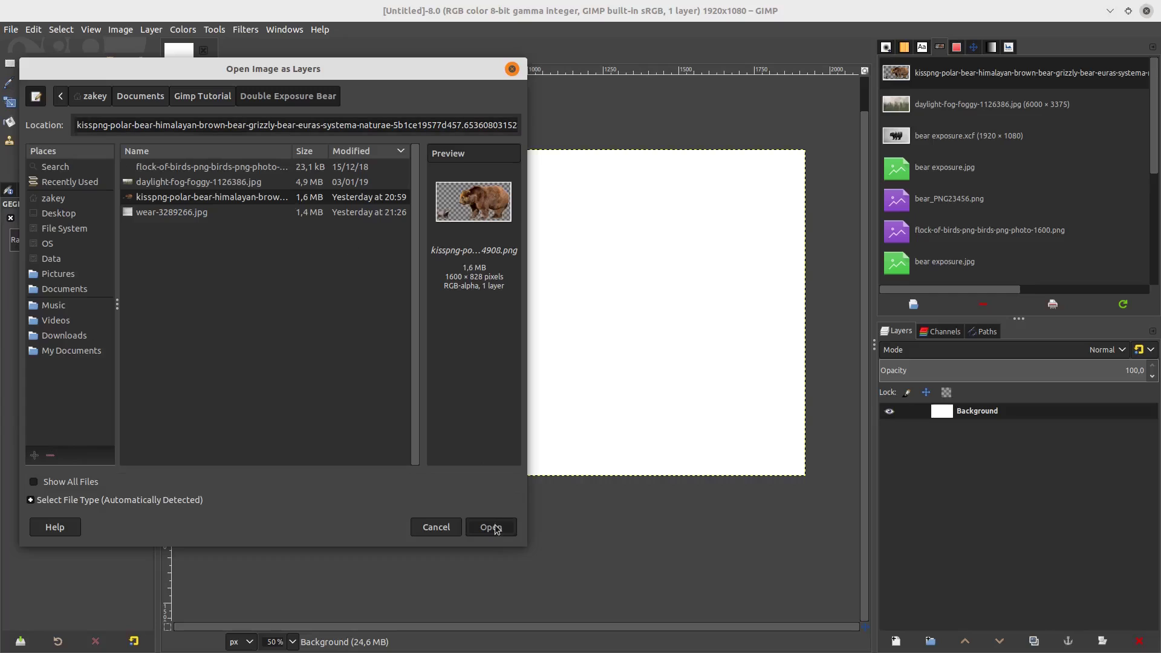
ctrl+scroll(614, 390, down, 1)
ctrl+scroll(614, 390, up, 1)
key(r)
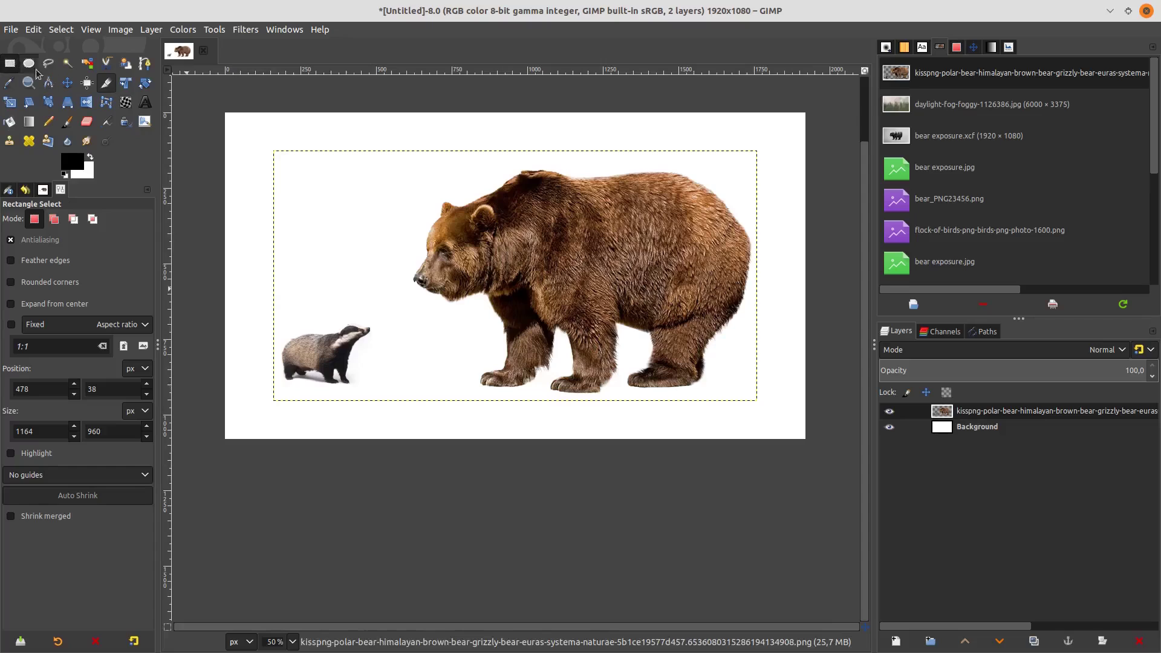
Float a rectangle around the bear into its own new layer
drag(400, 141, 771, 416)
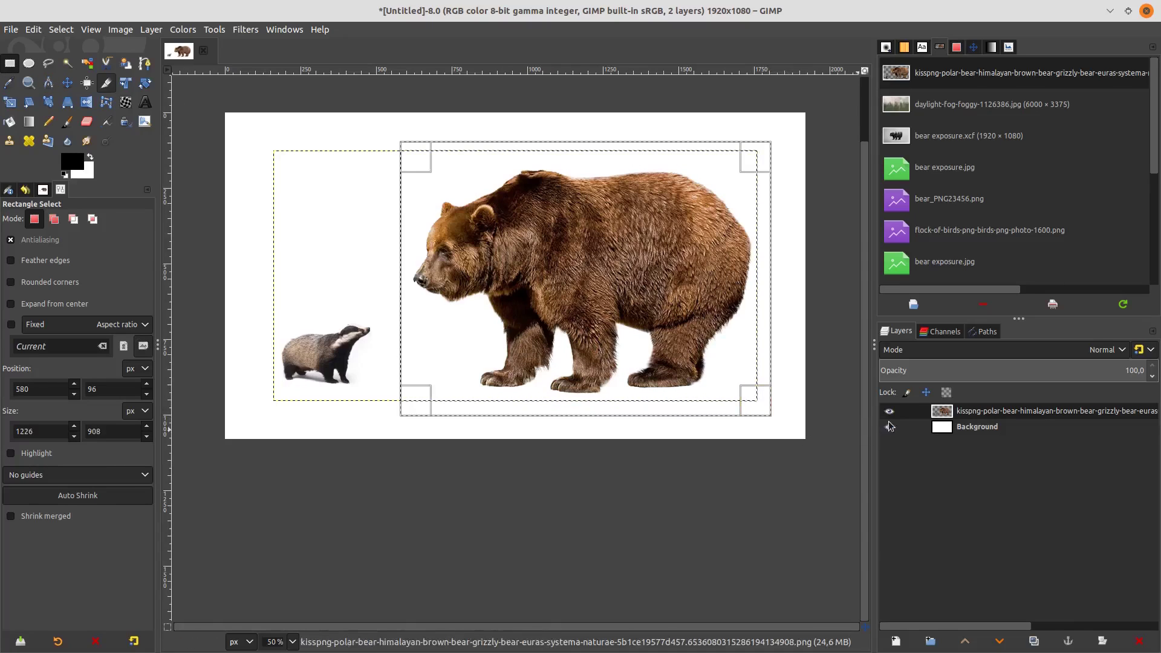
click(61, 29)
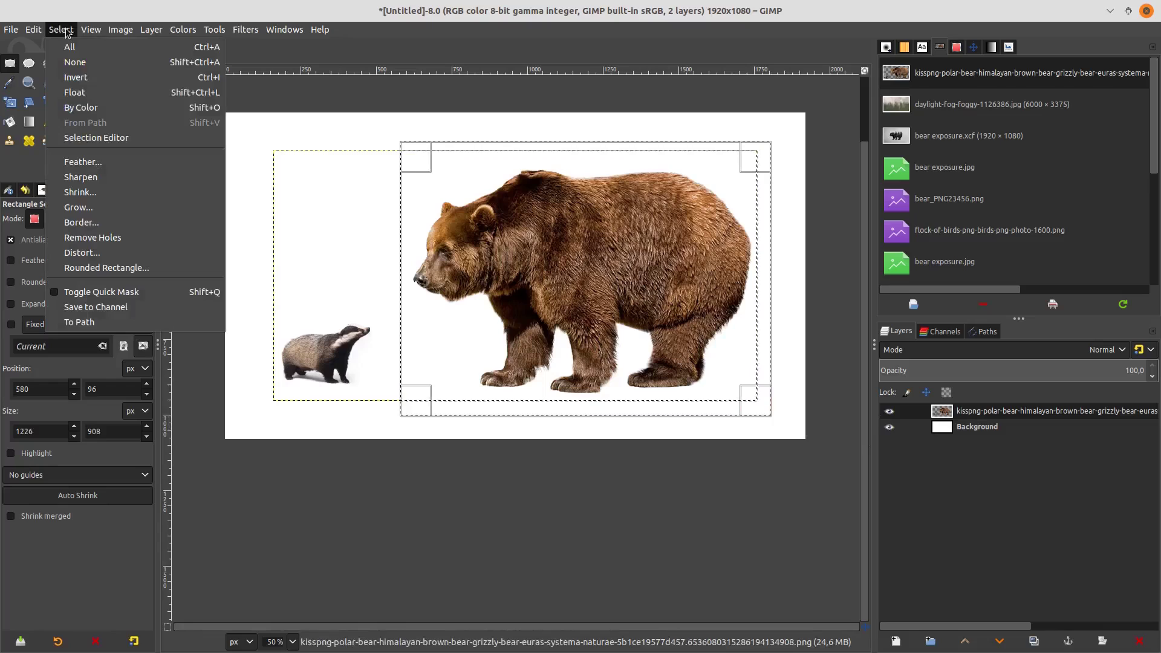
click(74, 92)
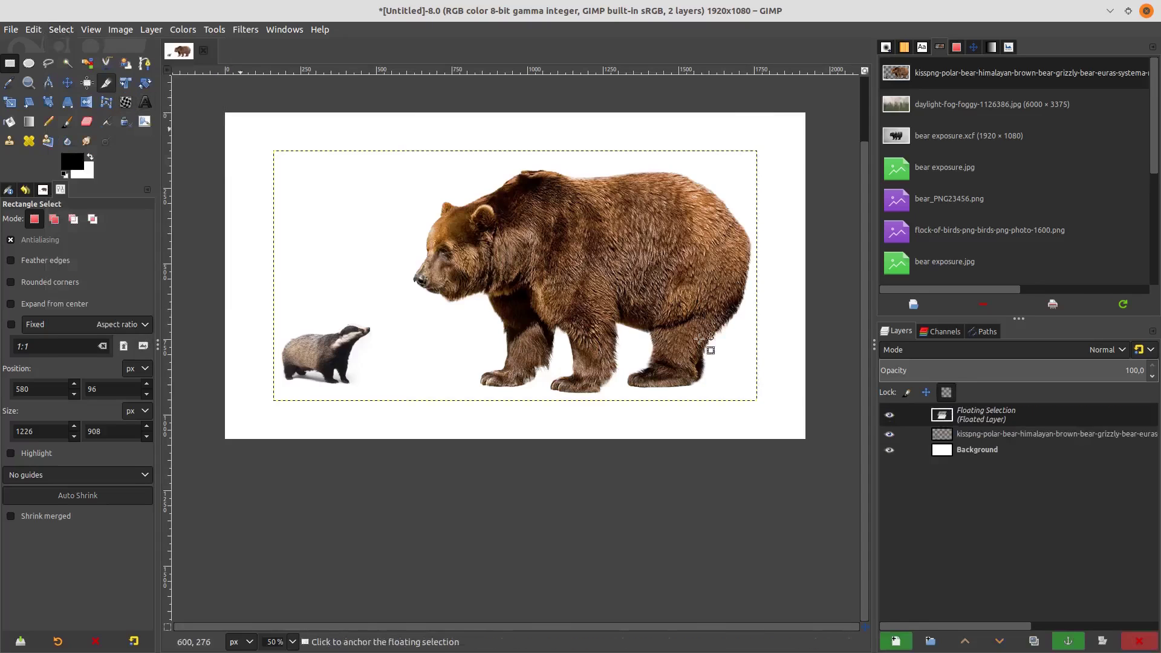
click(899, 643)
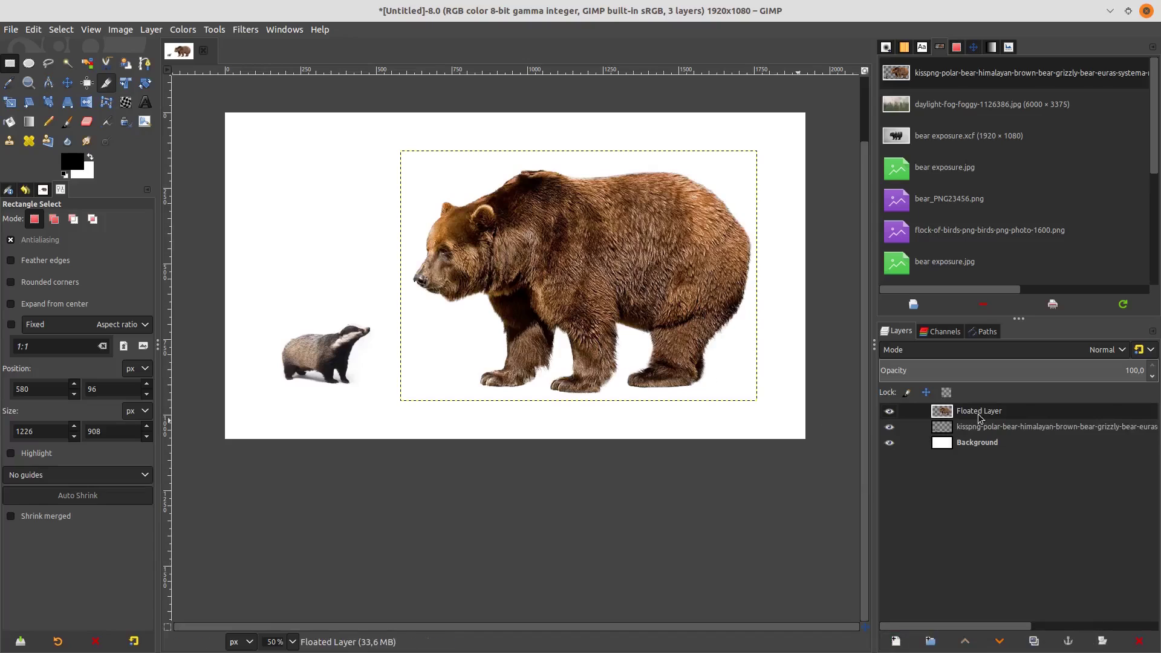
Delete the original bear-and-badger layer and rename the floated layer Bear
click(992, 427)
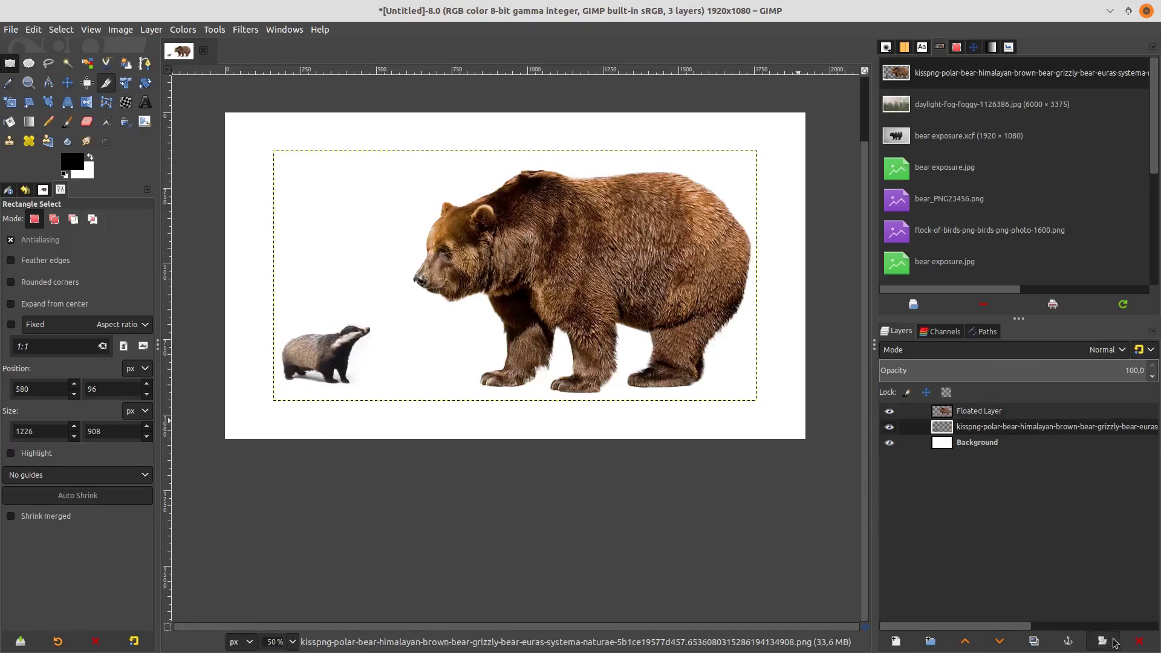
click(1139, 641)
double_click(991, 410)
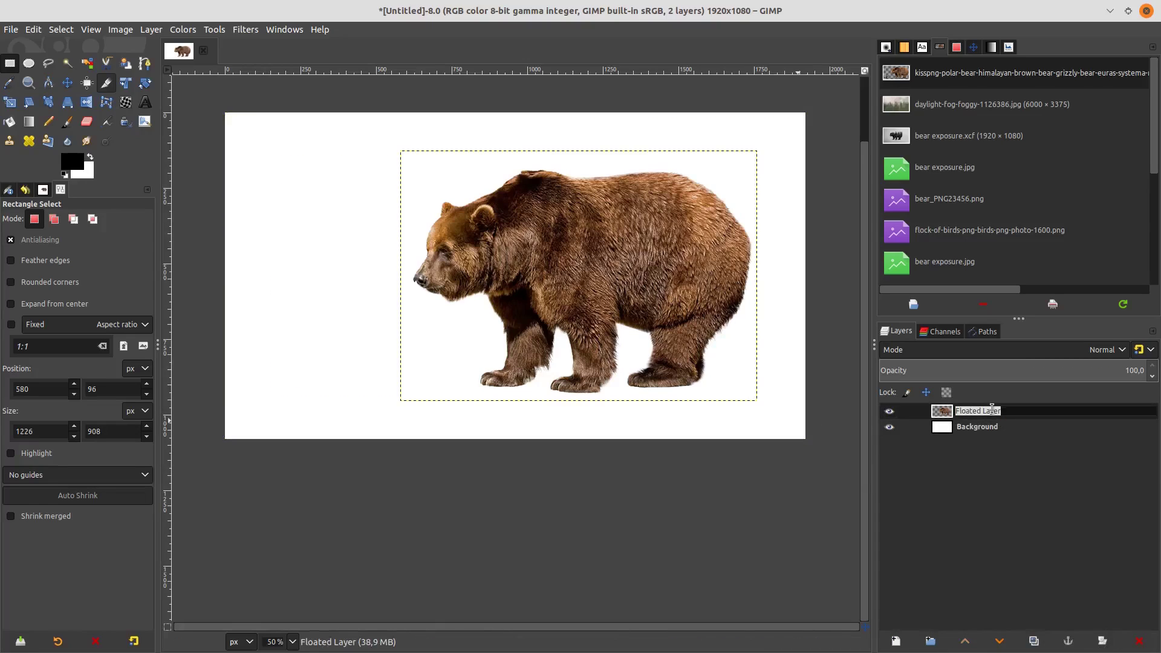
text(Bear)
key(Return)
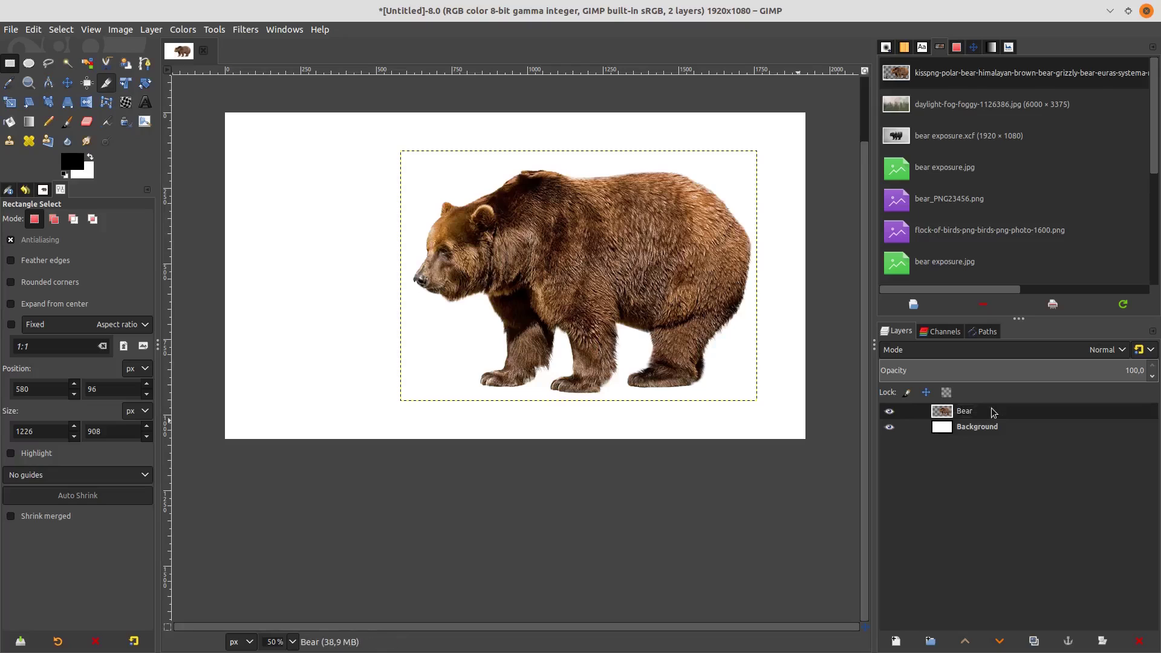
Move the Bear layer left on the canvas, then nudge it slightly right
scroll(477, 541, down, 1)
scroll(558, 402, up, 1)
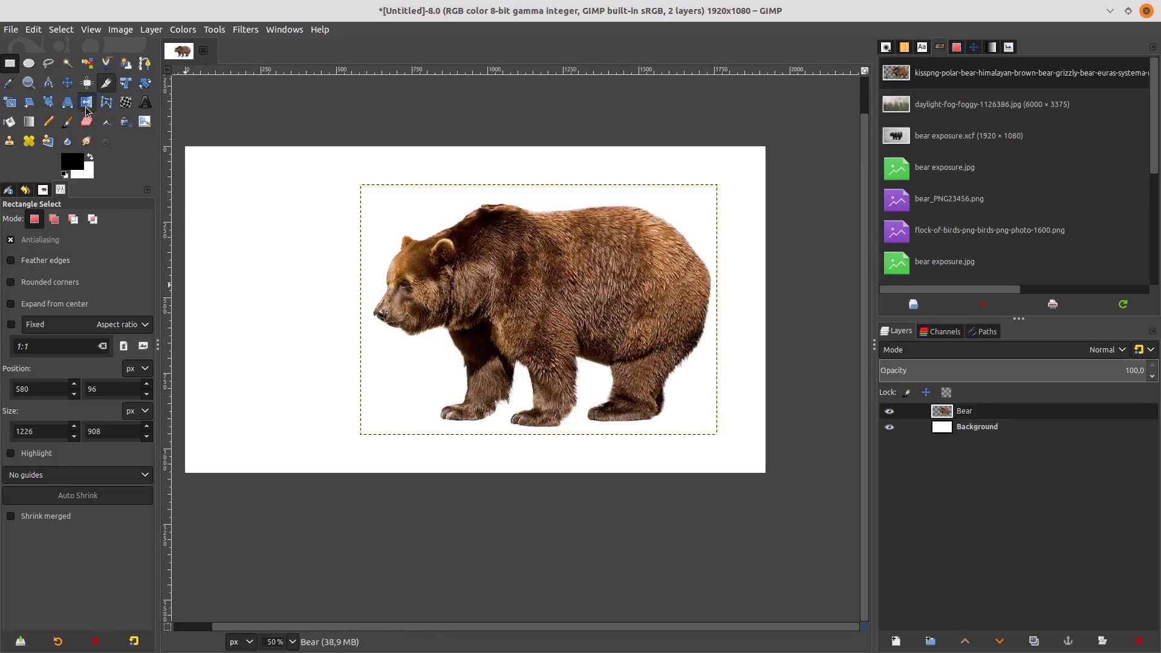
click(67, 83)
drag(494, 267, 414, 267)
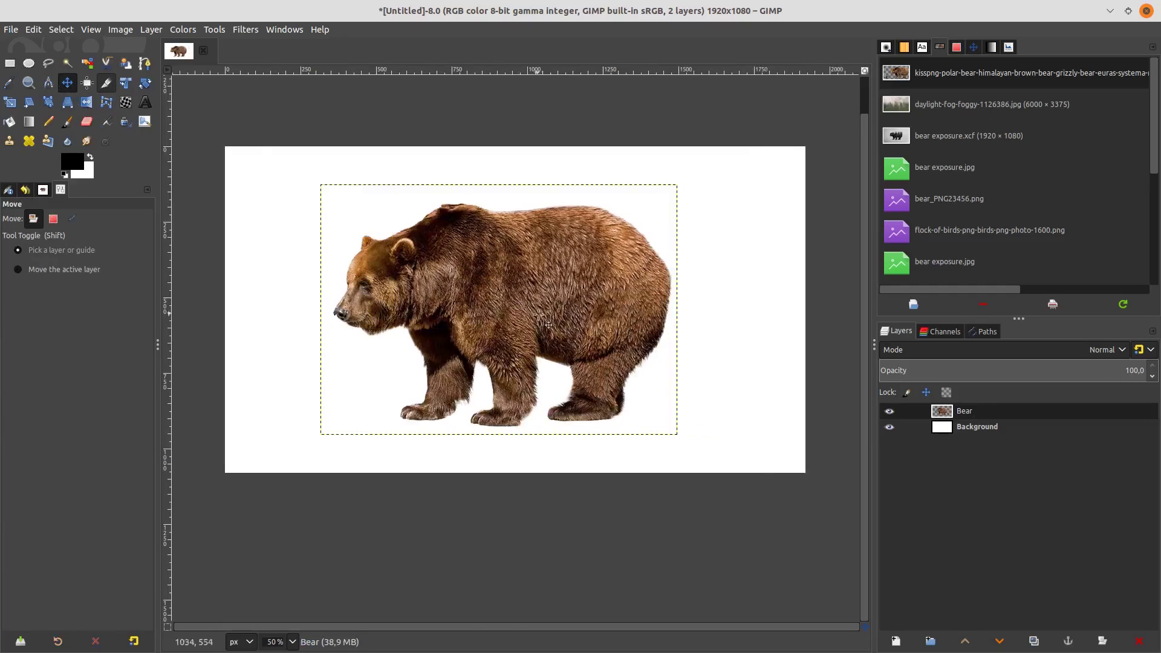
drag(563, 303, 574, 305)
Shrink the Bear layer with the Scale tool
key(shift+s)
click(685, 434)
drag(685, 434, 603, 426)
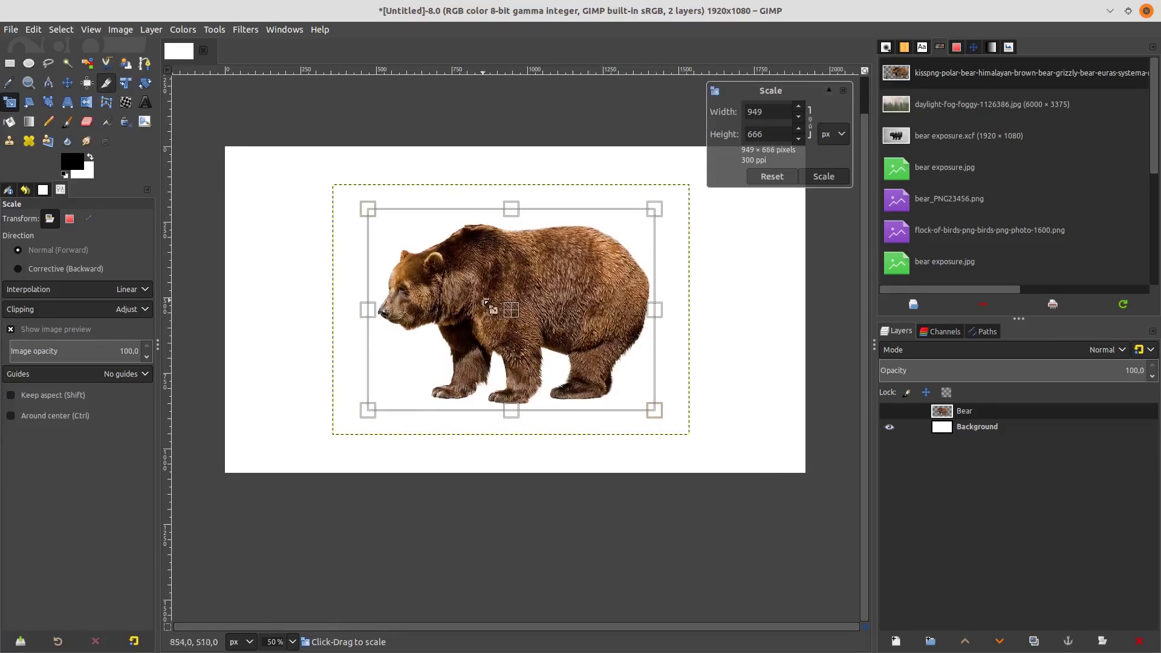
key(Return)
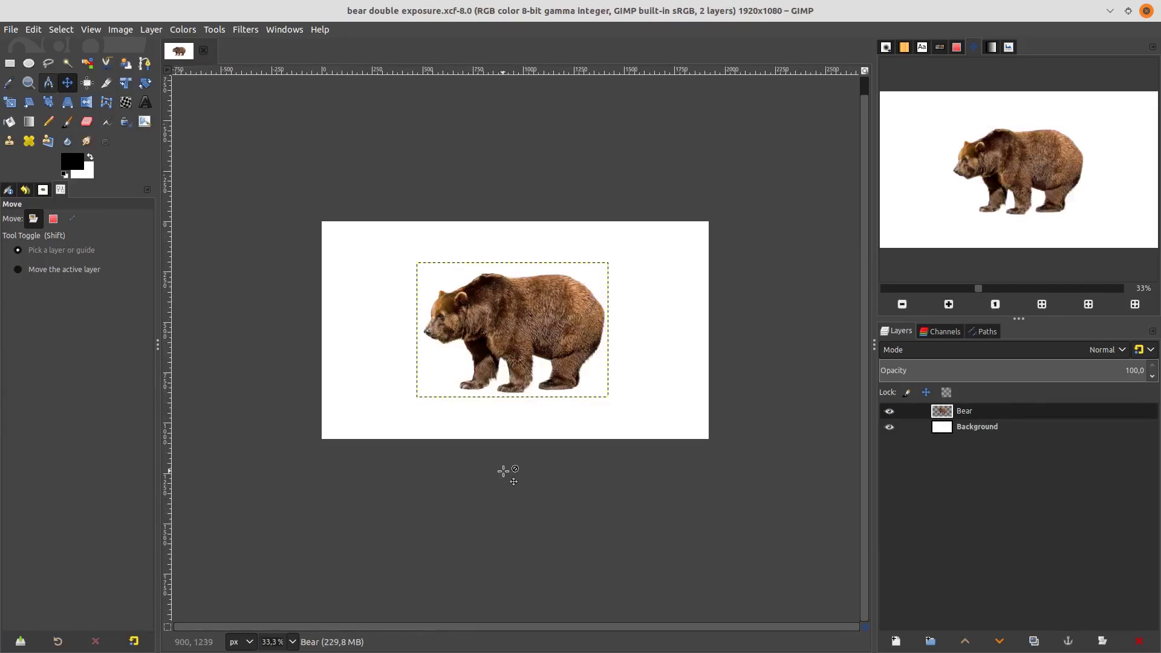
click(11, 29)
Open daylight-fog-foggy-1126386.jpg and convert it to the working colour space
click(27, 78)
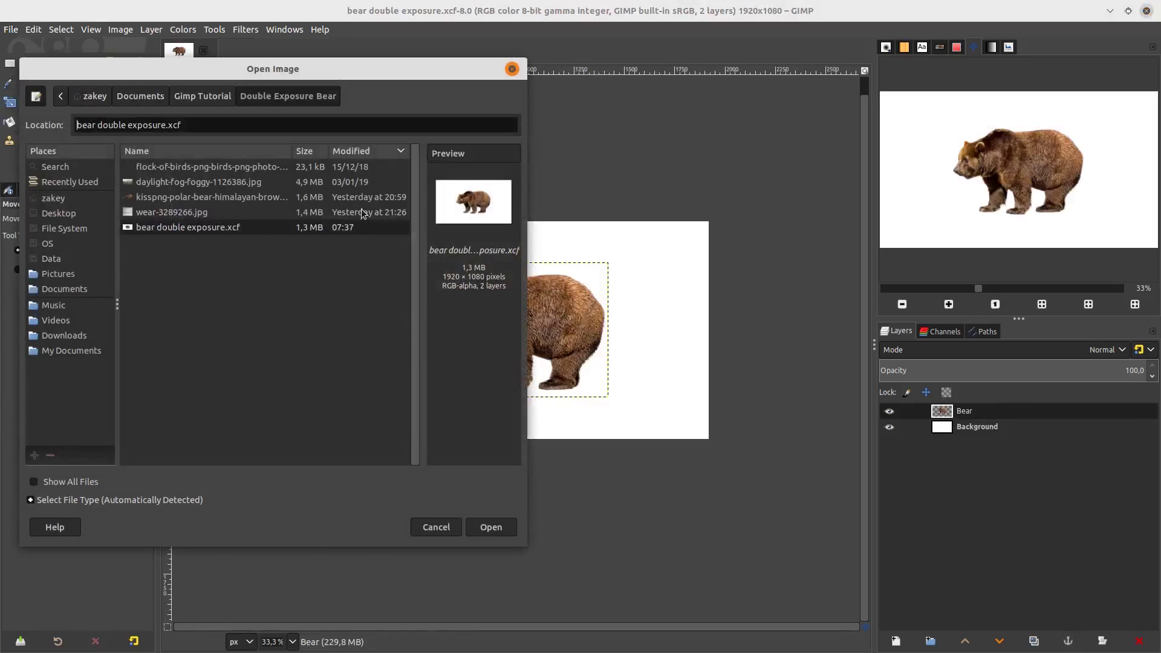
click(313, 181)
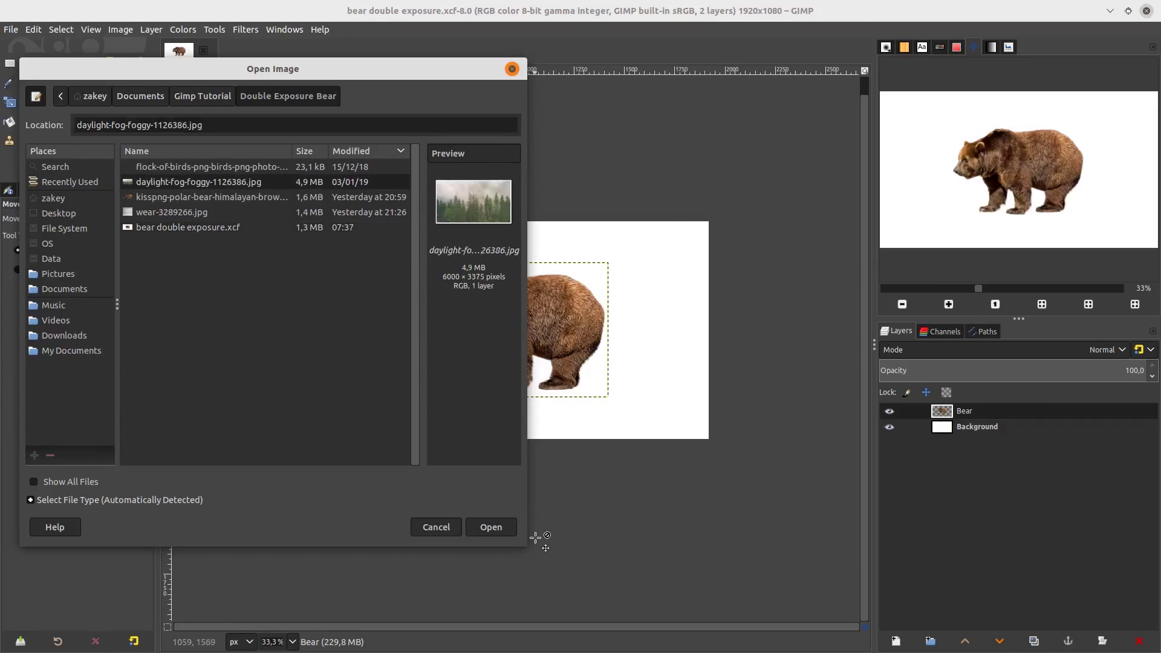
click(484, 528)
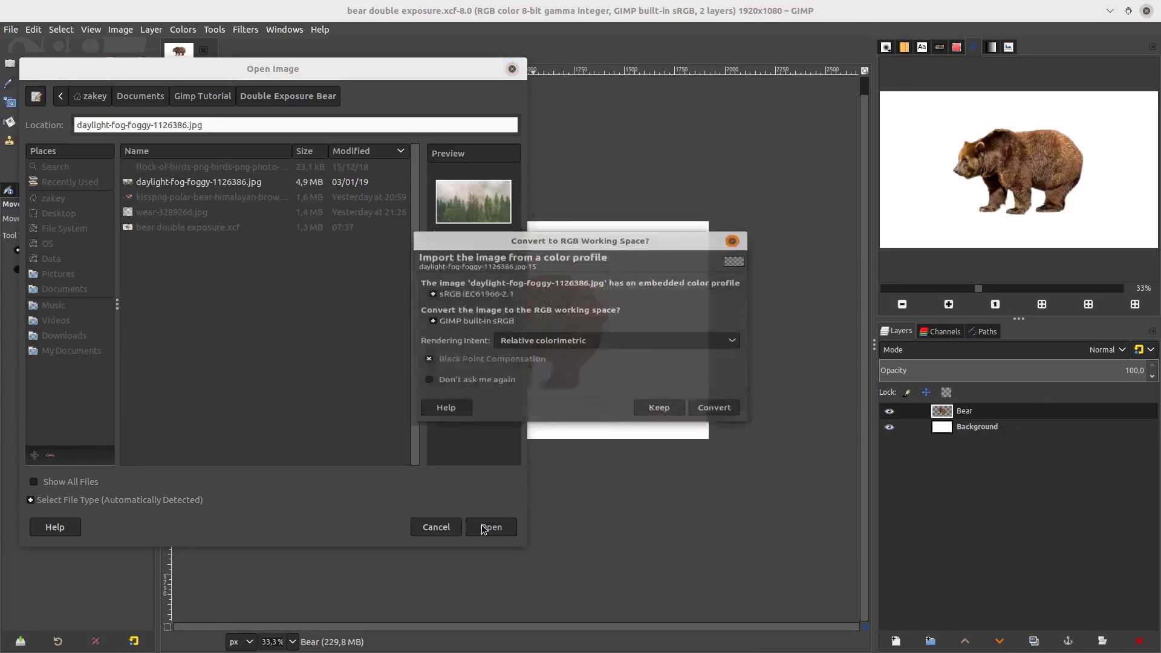
click(716, 422)
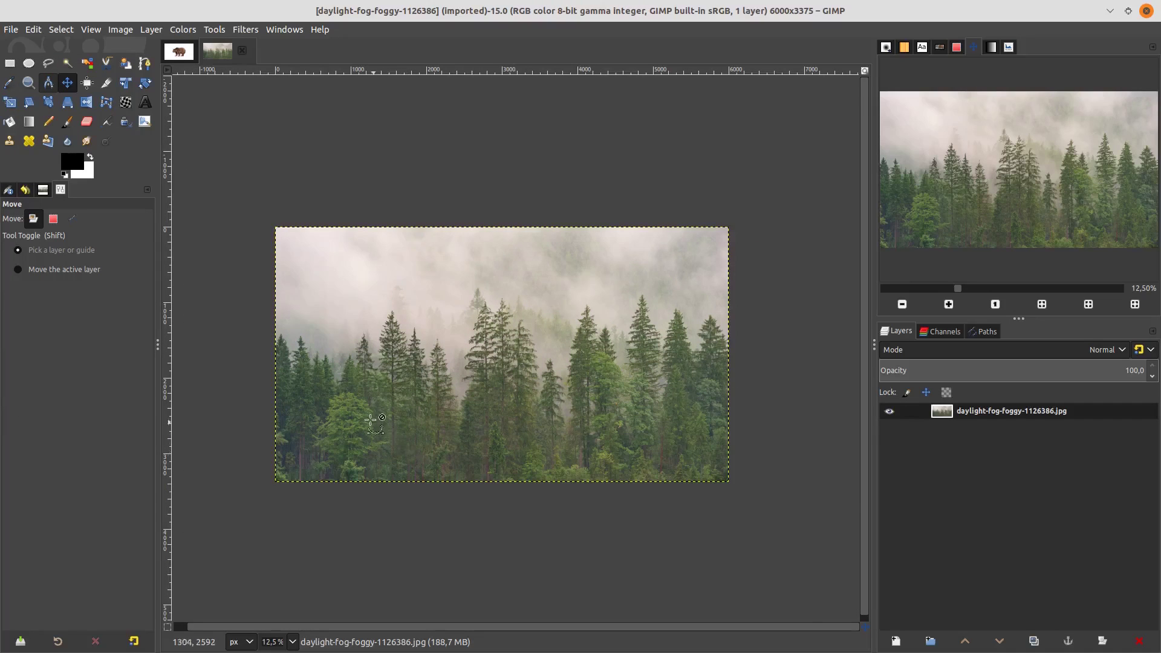
Duplicate the foggy forest photo layer
ctrl+scroll(371, 419, up, 2)
ctrl+scroll(251, 325, up, 3)
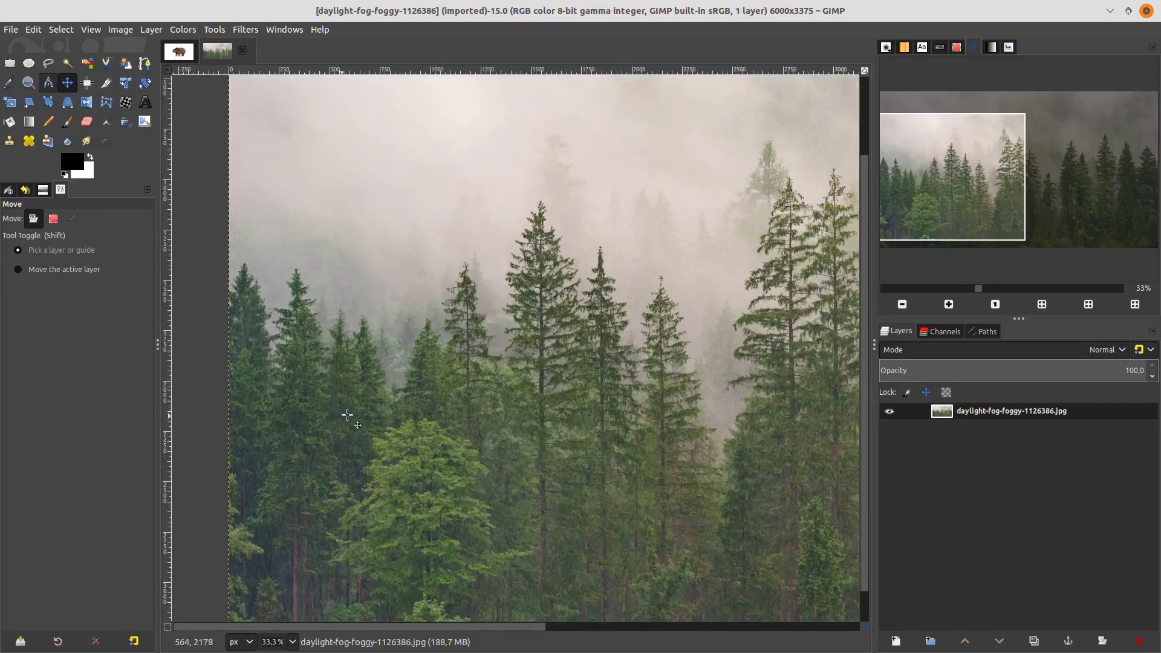
ctrl+scroll(363, 426, down, 3)
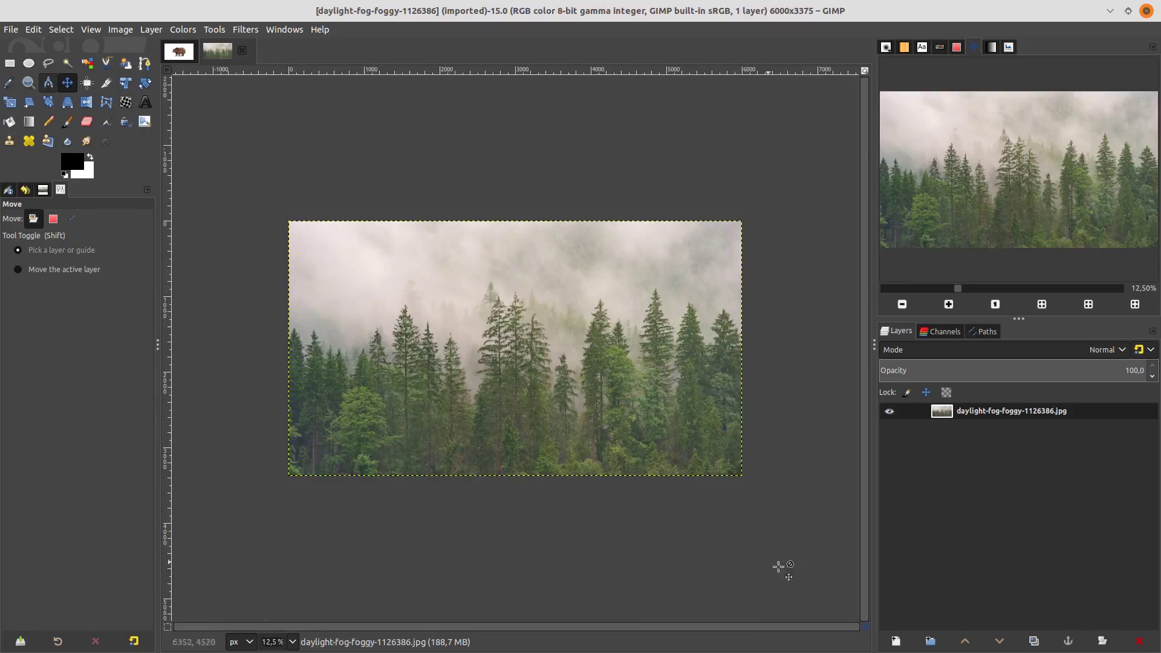
click(1031, 641)
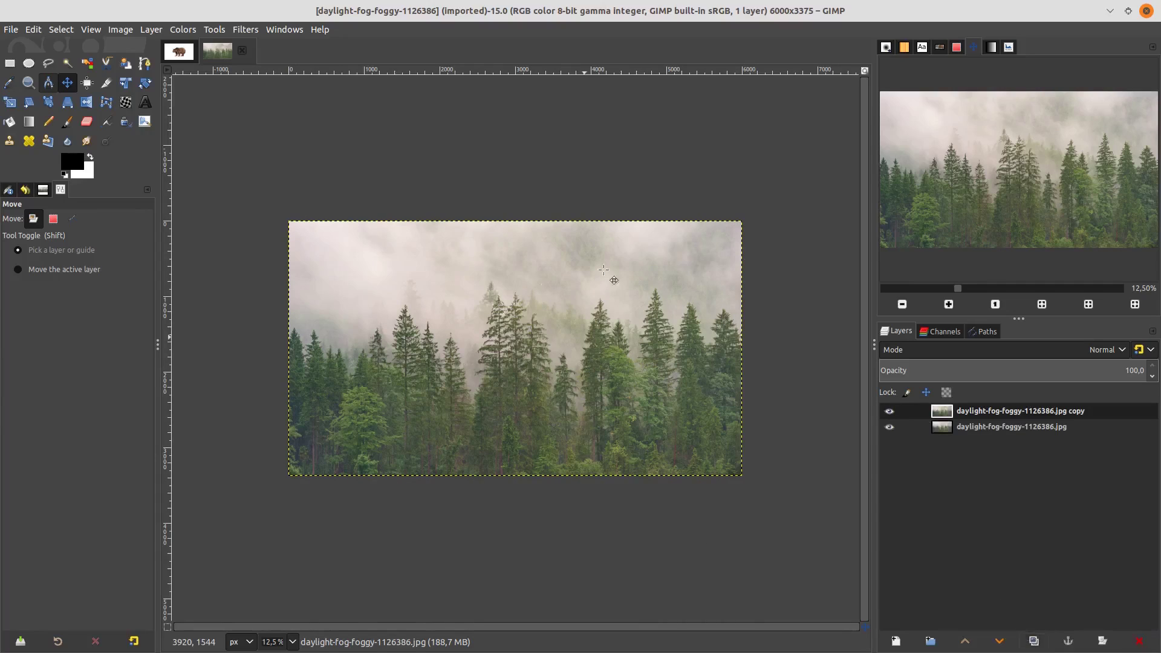
Desaturate the forest copy layer to grayscale
click(182, 30)
mouse_move(272, 292)
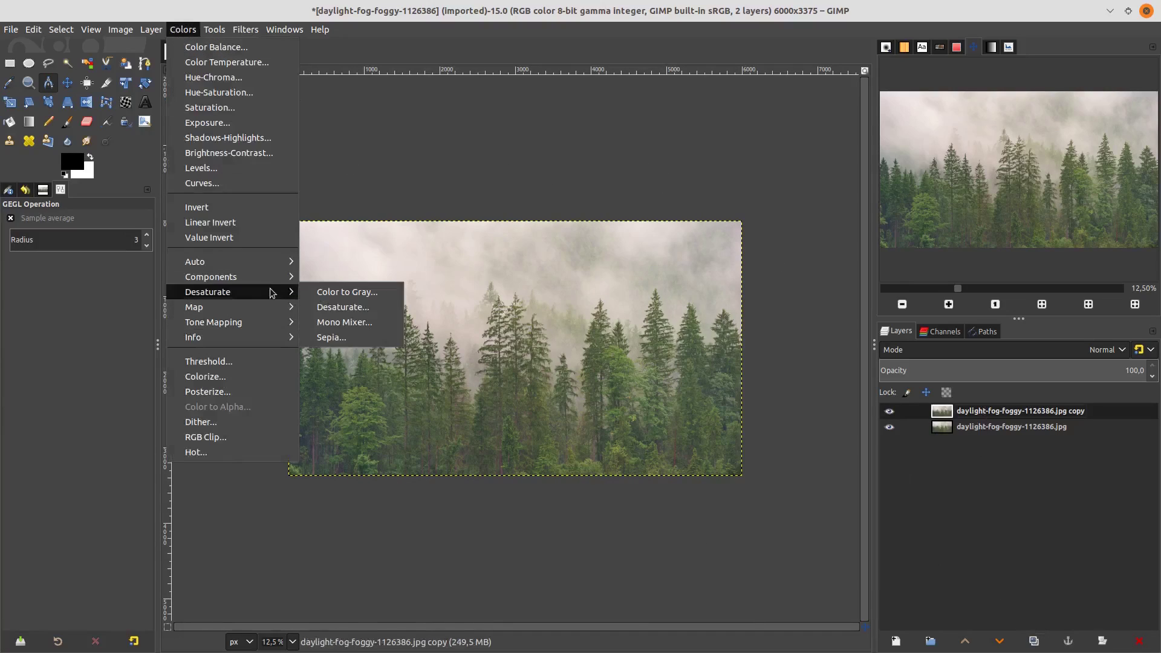
click(351, 307)
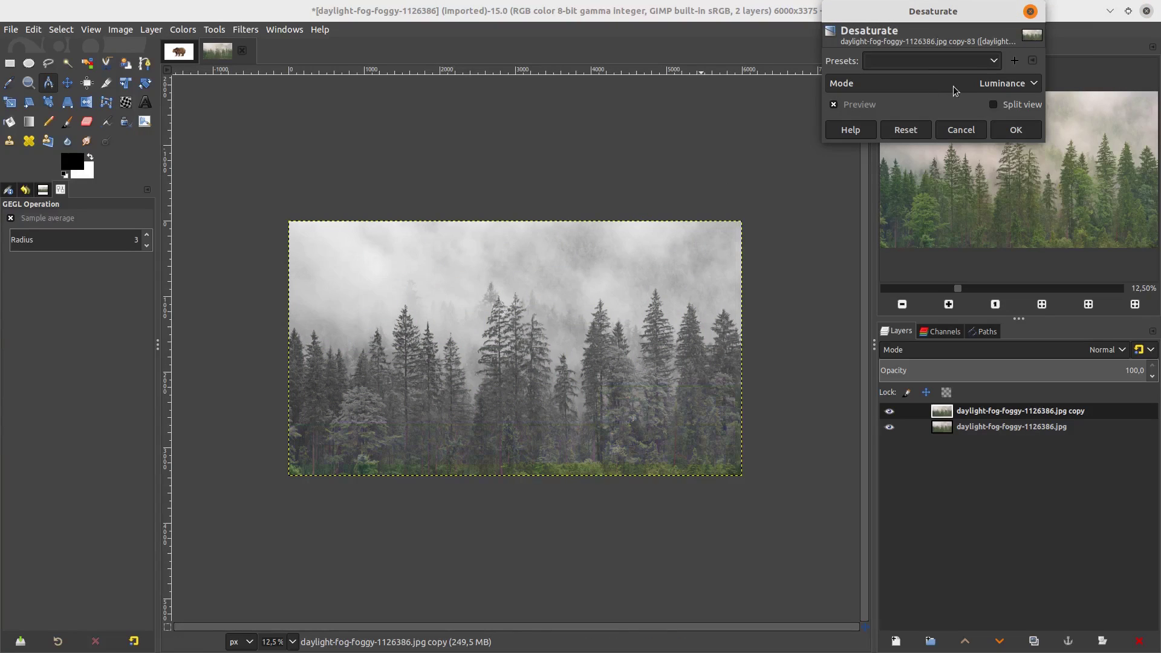
click(1011, 133)
scroll(712, 408, down, 1)
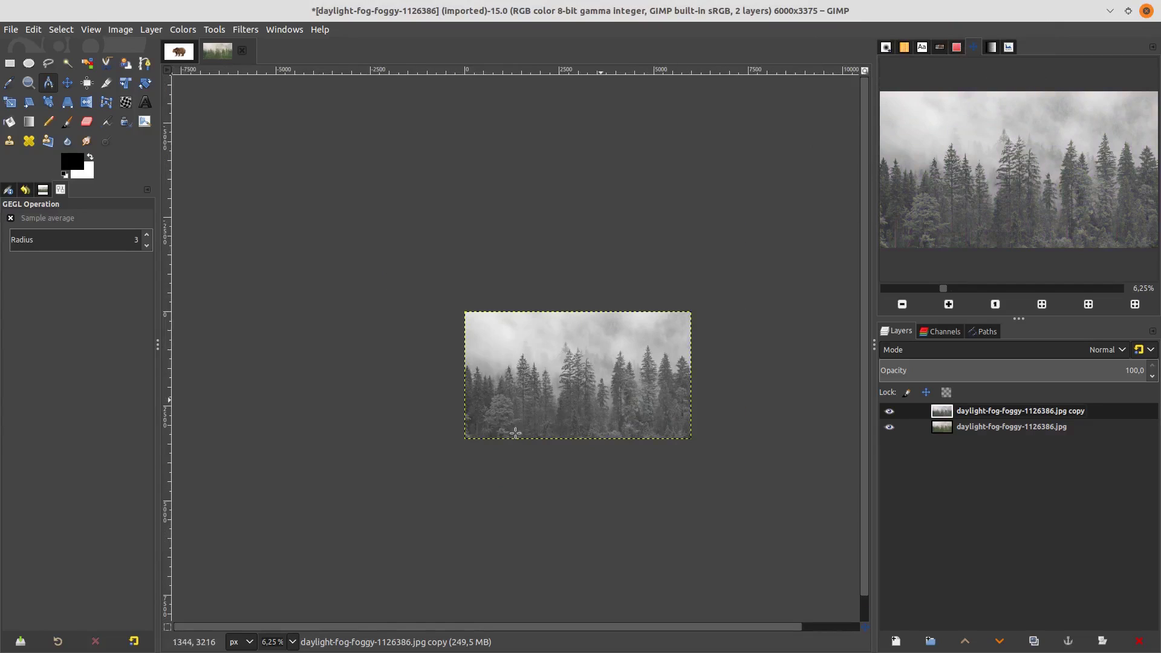
scroll(545, 362, up, 2)
scroll(571, 289, down, 2)
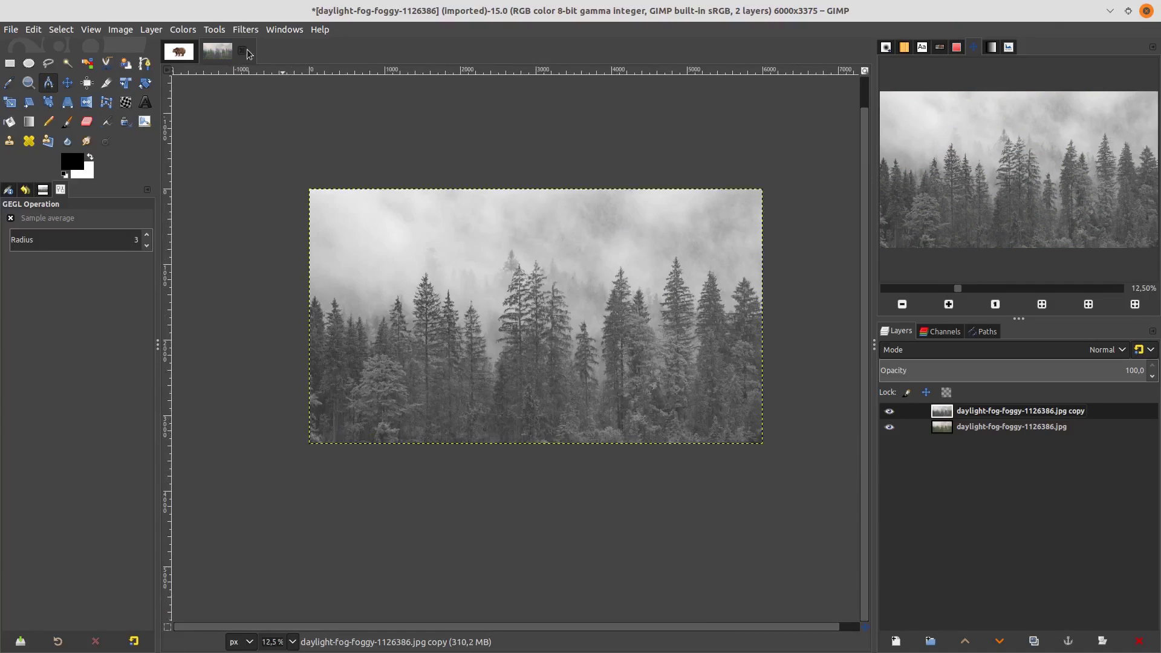
Darken the grayscale copy with a steep Curves adjustment
click(188, 30)
click(230, 185)
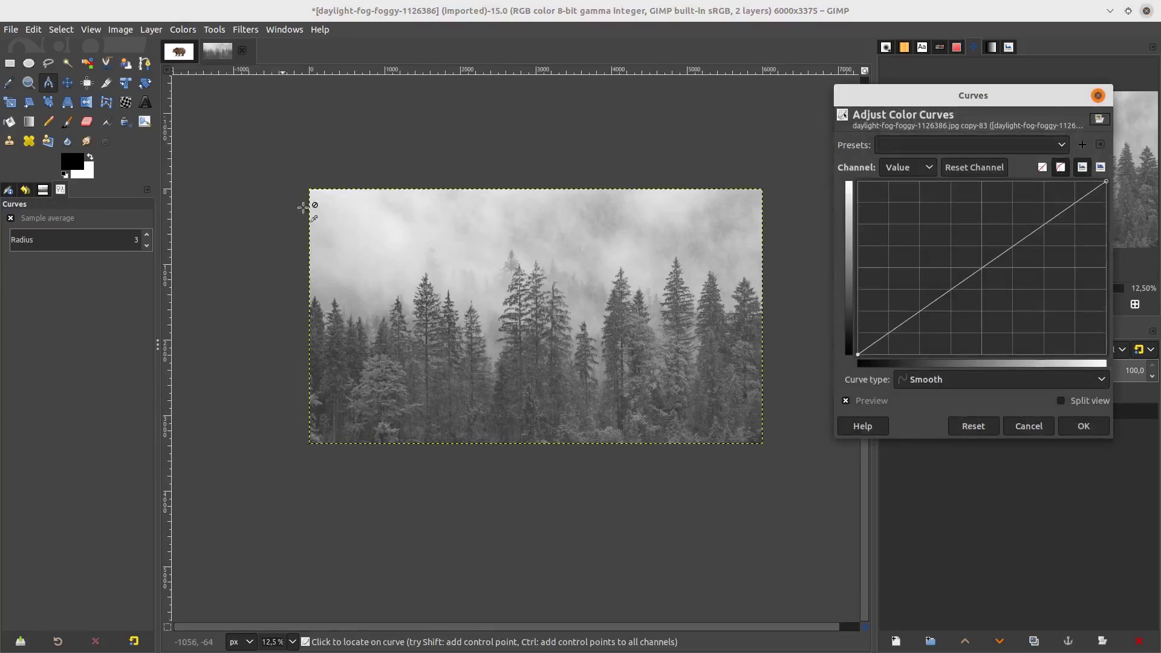
drag(929, 299, 995, 343)
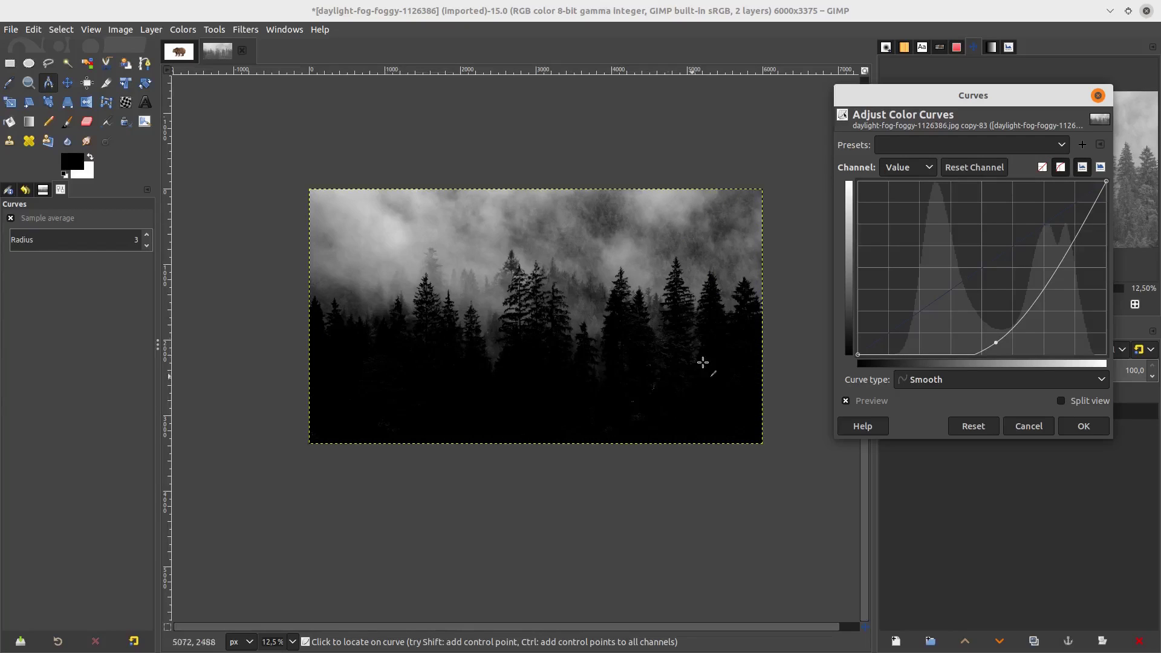
drag(986, 335, 1005, 342)
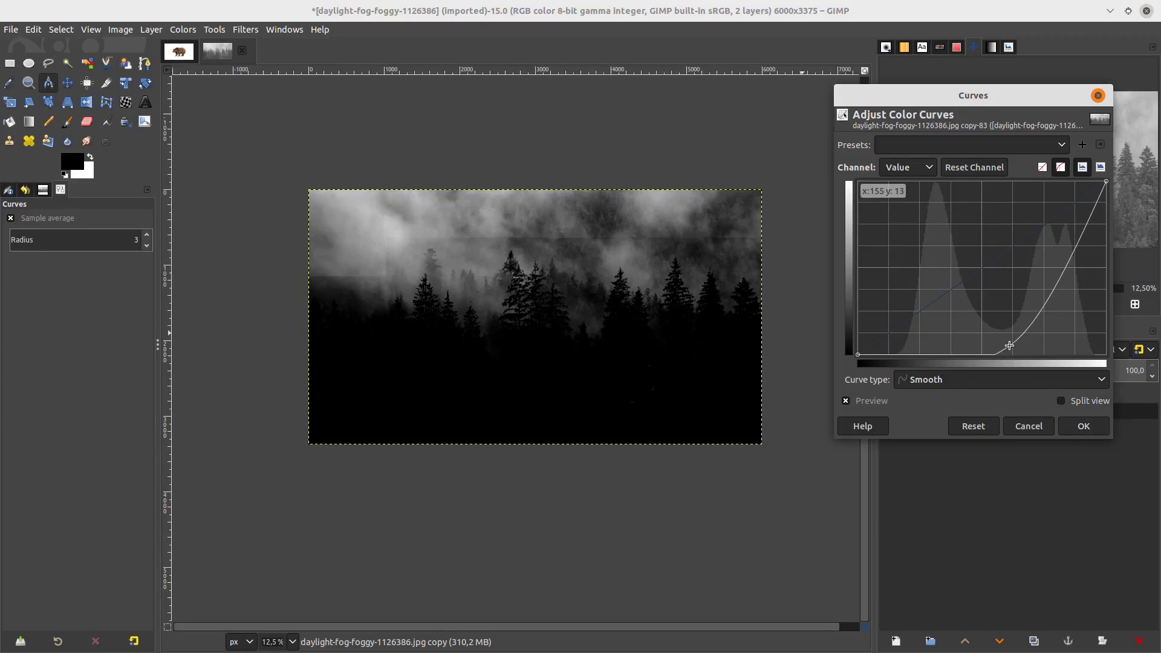
click(1084, 425)
click(183, 29)
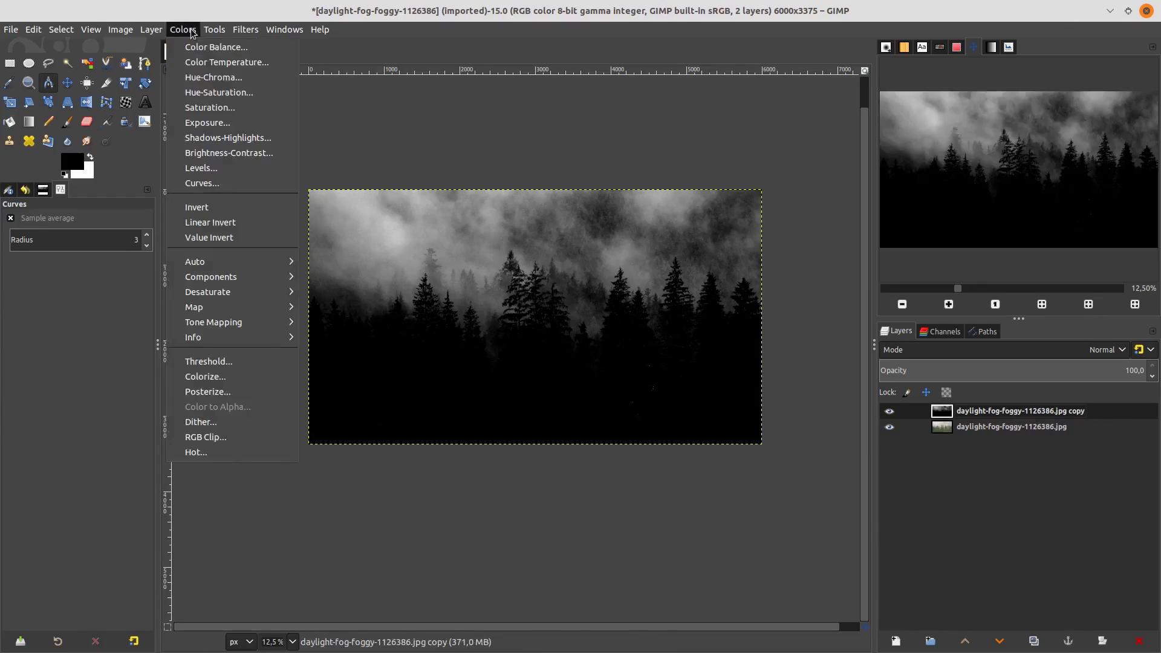
Invert the darkened forest copy and compare it against the original layer
click(257, 206)
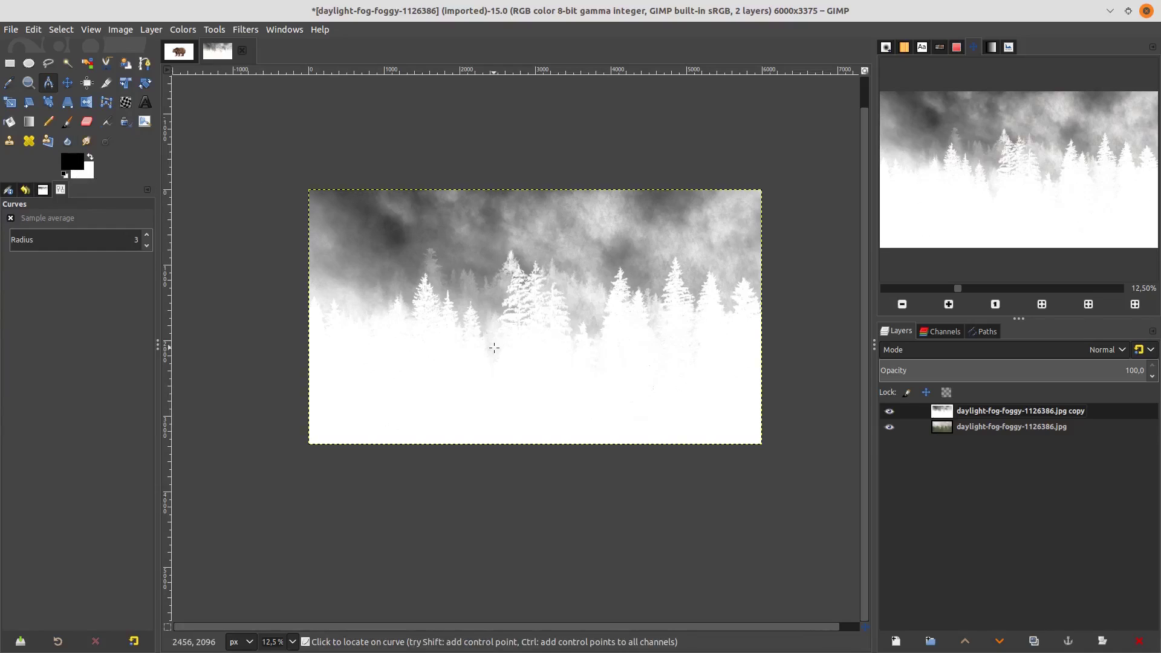
click(889, 411)
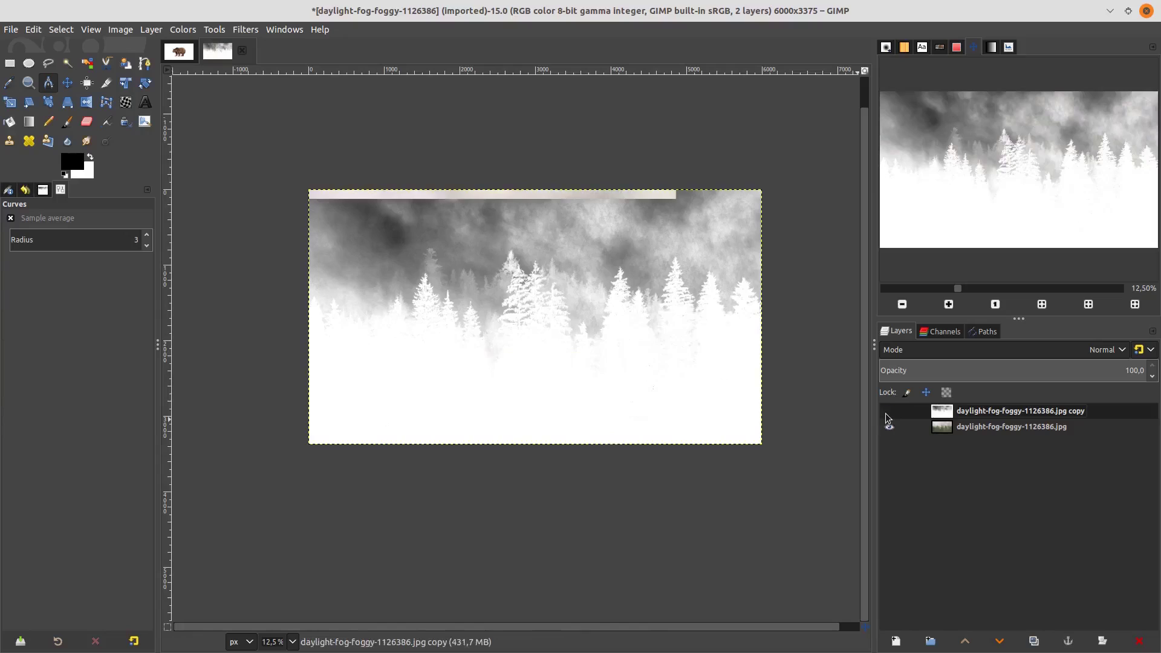
key(ctrl+z)
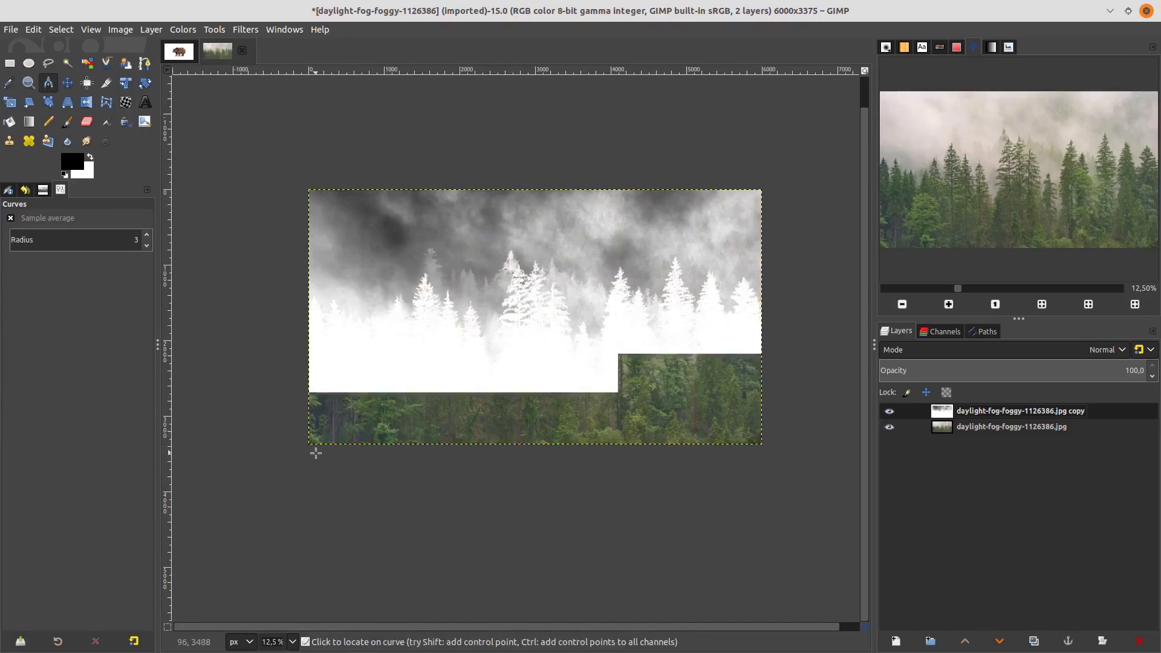
Steepen a new curve so trees turn white against a black sky
click(183, 29)
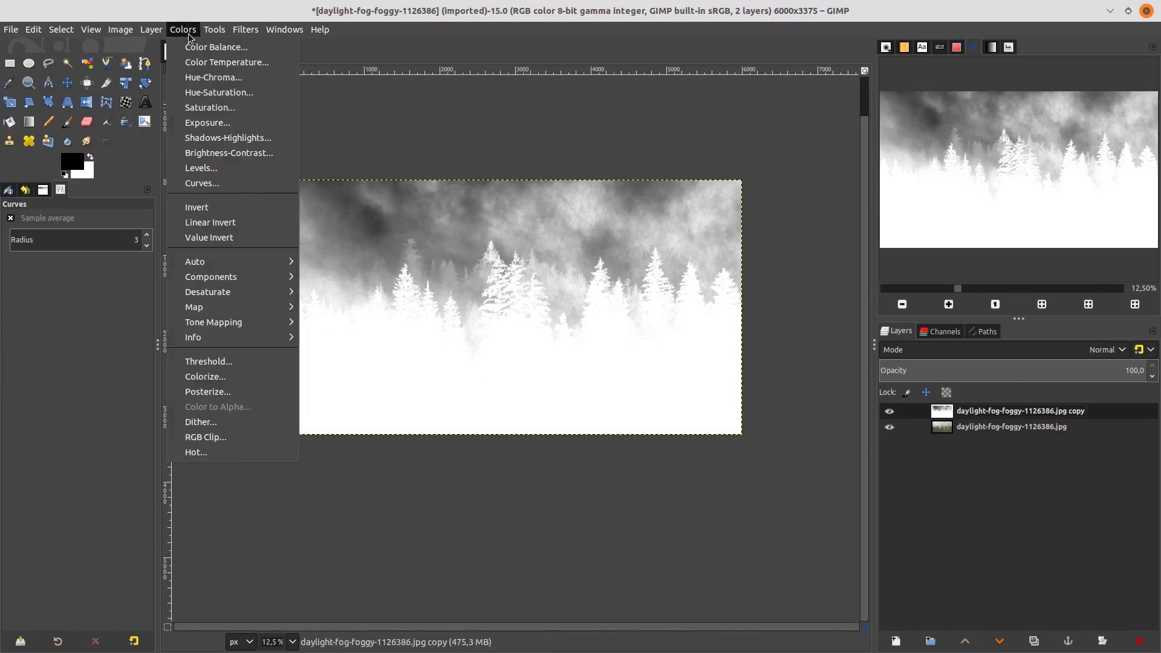
click(230, 183)
drag(987, 288, 1091, 345)
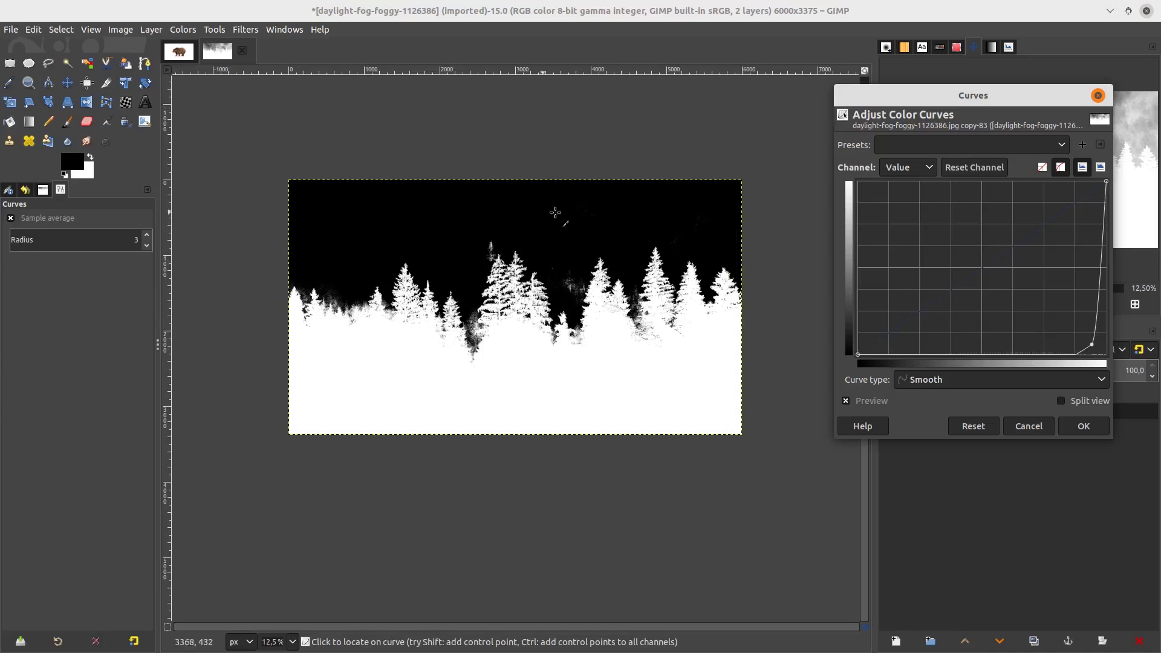
Apply the steep curve to the copy and zoom in to inspect the tree edges
click(1101, 429)
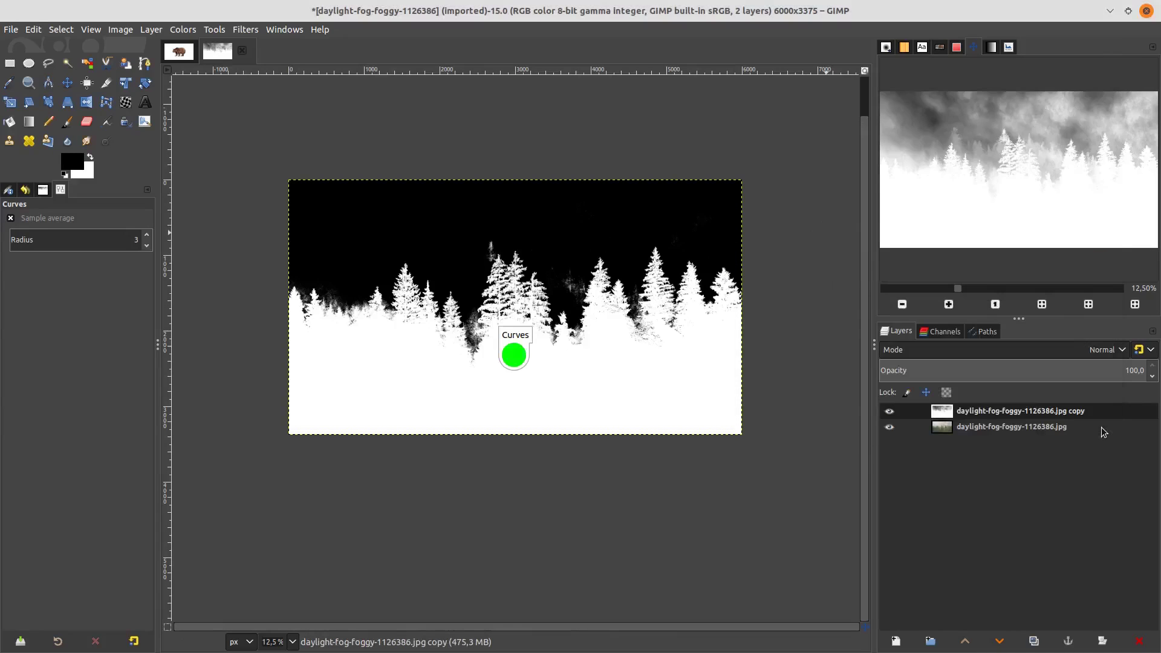
ctrl+scroll(513, 352, up, 3)
ctrl+scroll(668, 384, down, 3)
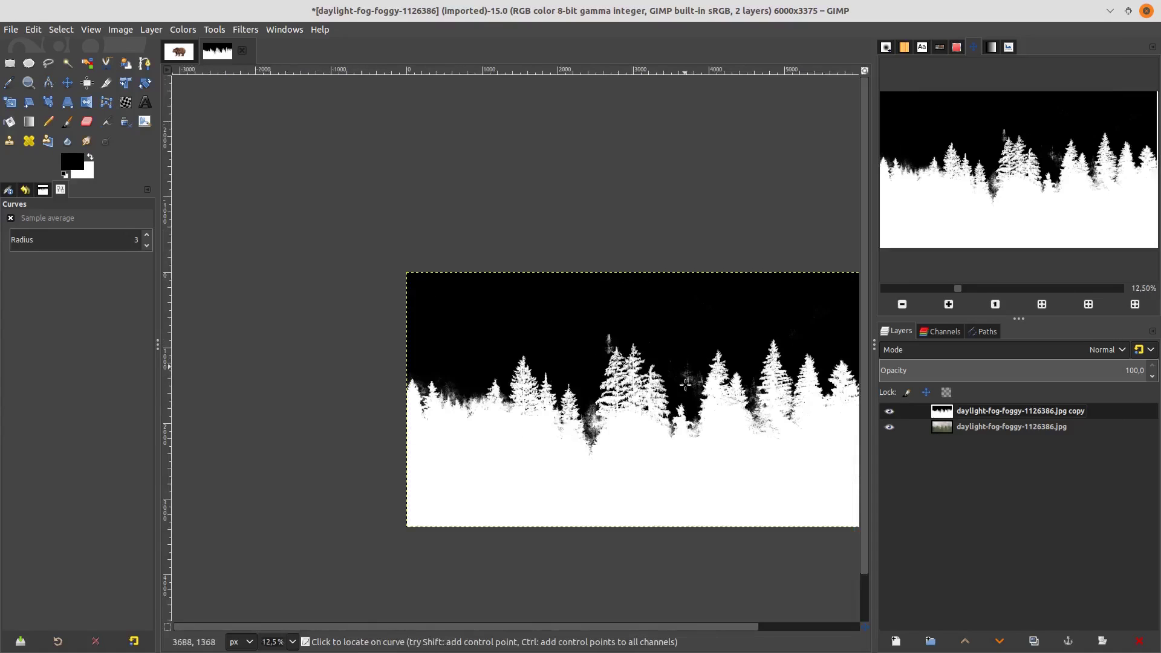
ctrl+scroll(329, 225, up, 2)
key(p)
ctrl+scroll(423, 338, down, 2)
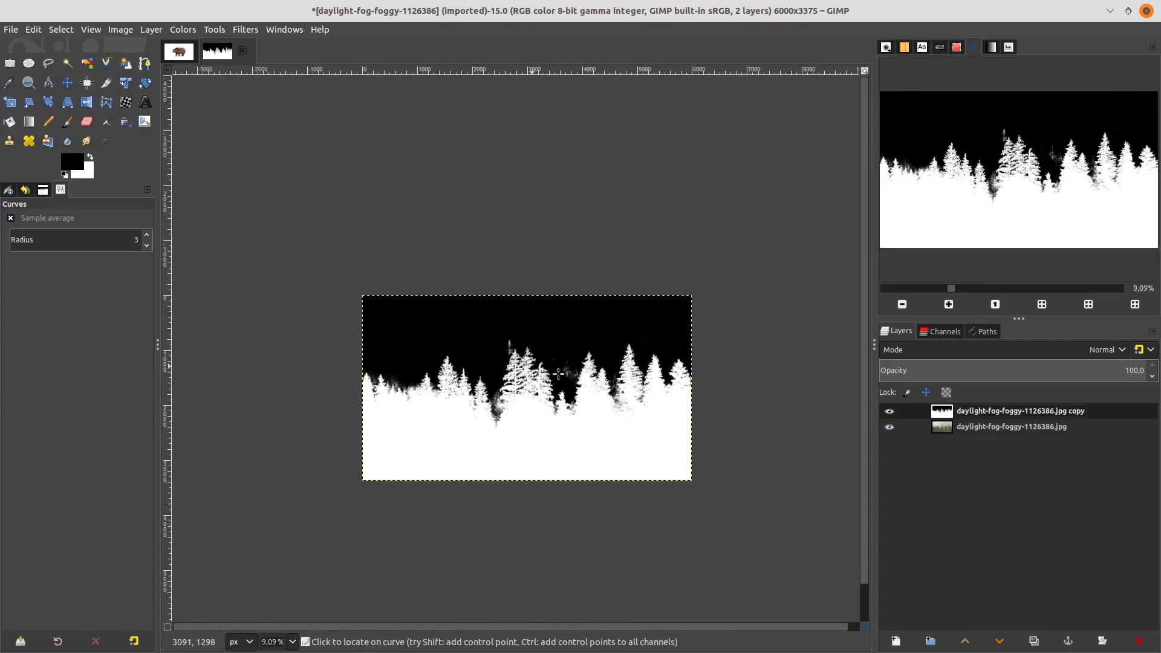
ctrl+scroll(389, 207, up, 4)
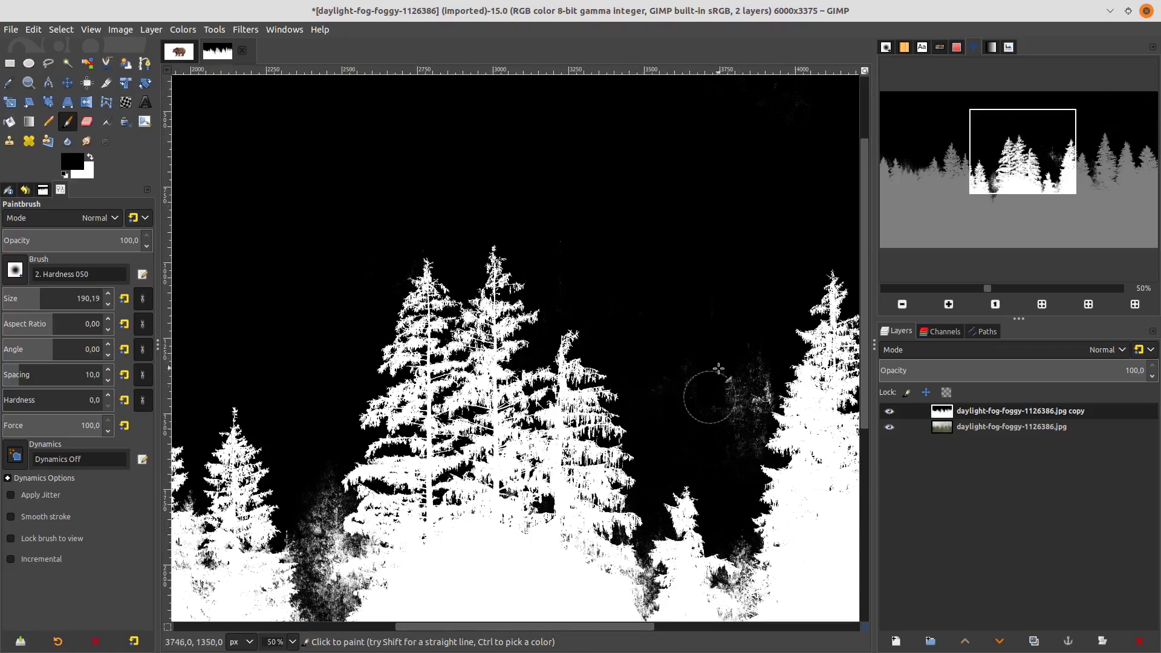
scroll(704, 393, right, 5)
ctrl+scroll(573, 478, down, 4)
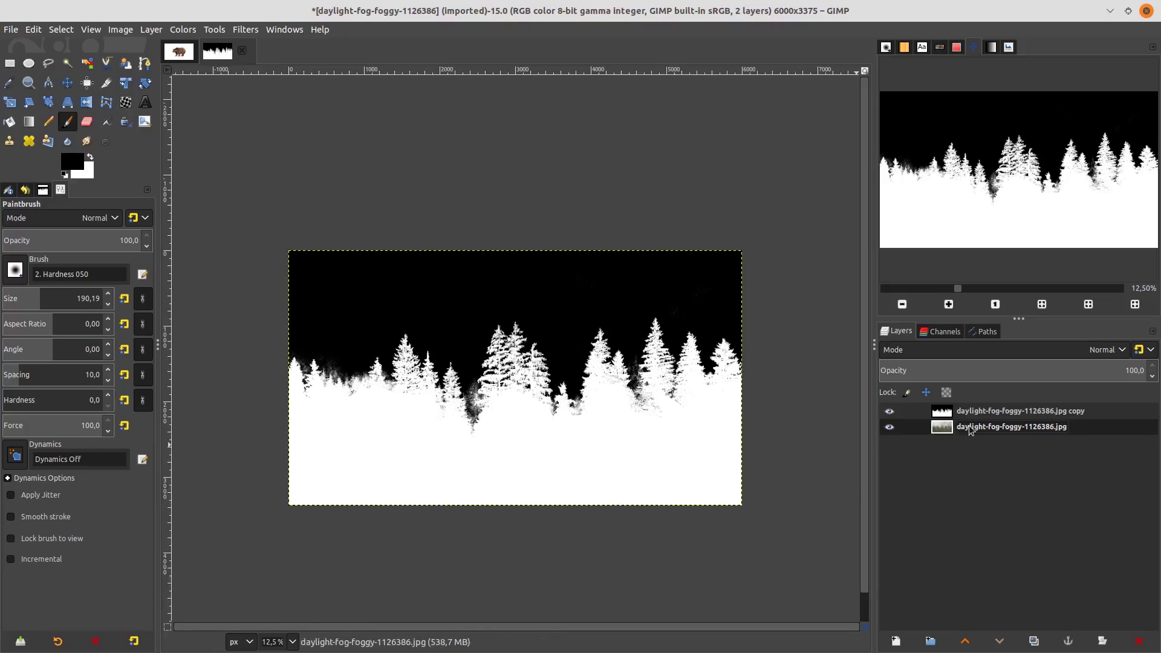
Add a white mask to the colour forest and paste the black-and-white copy into it
right_click(974, 433)
click(1055, 264)
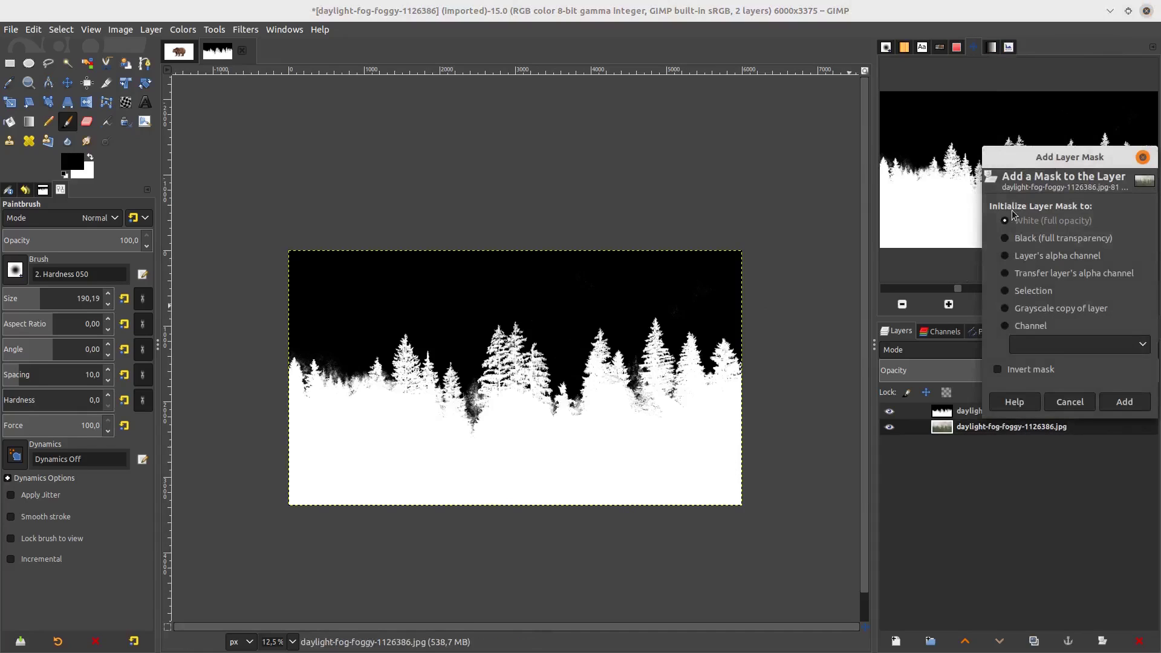
click(1125, 402)
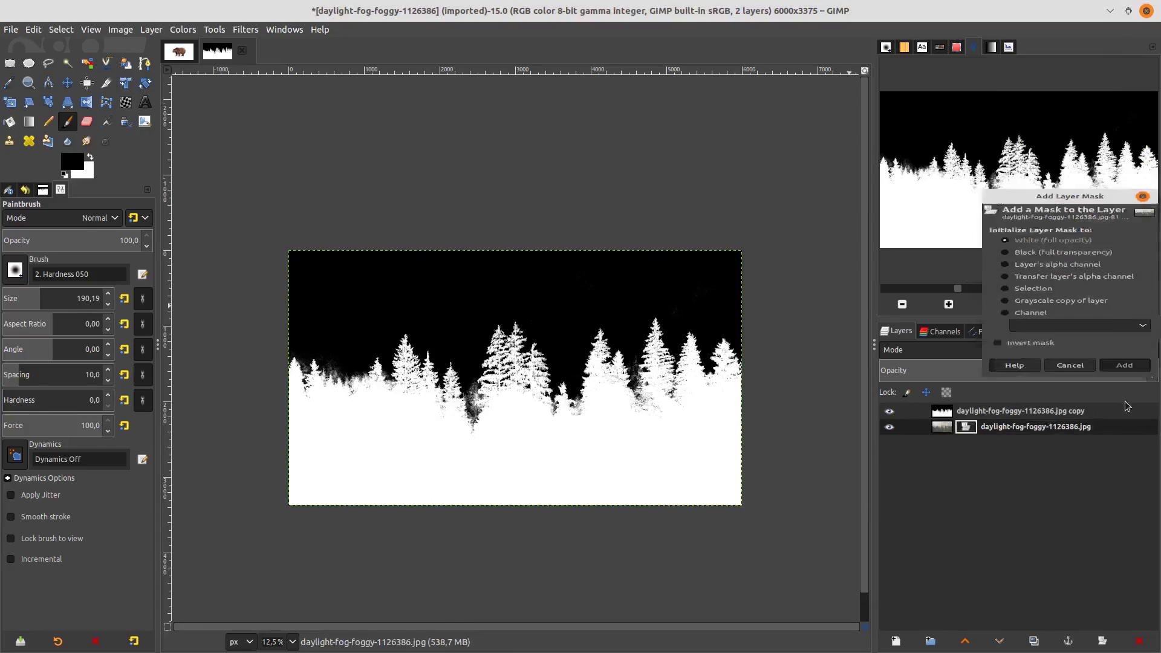
click(967, 416)
key(ctrl+c)
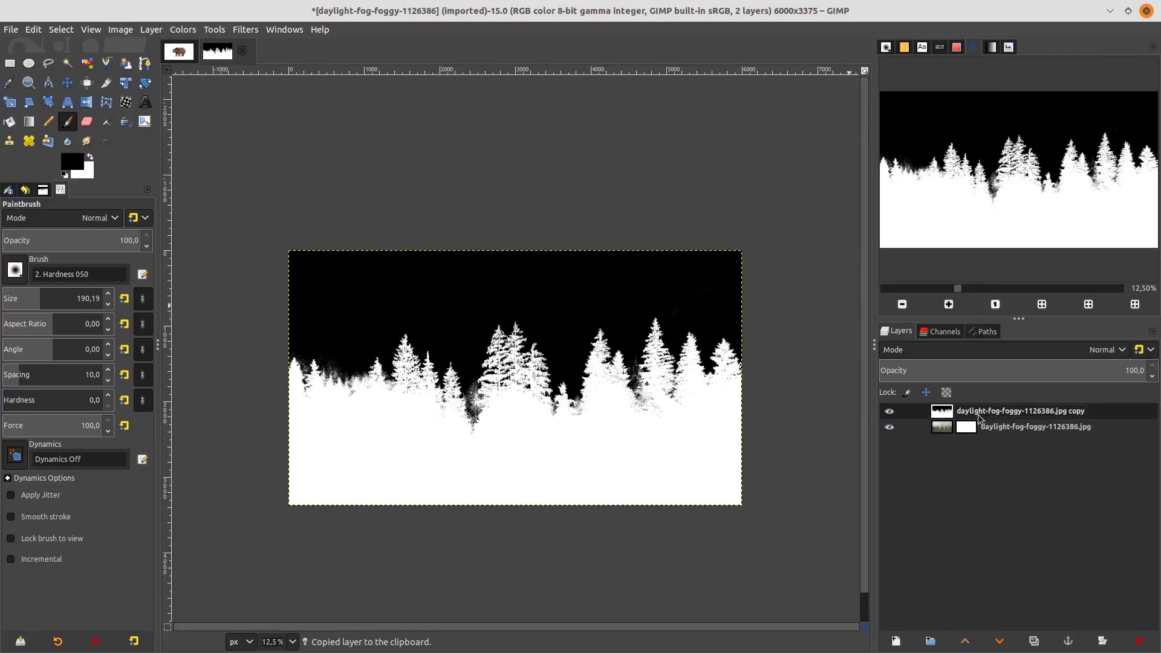
click(993, 428)
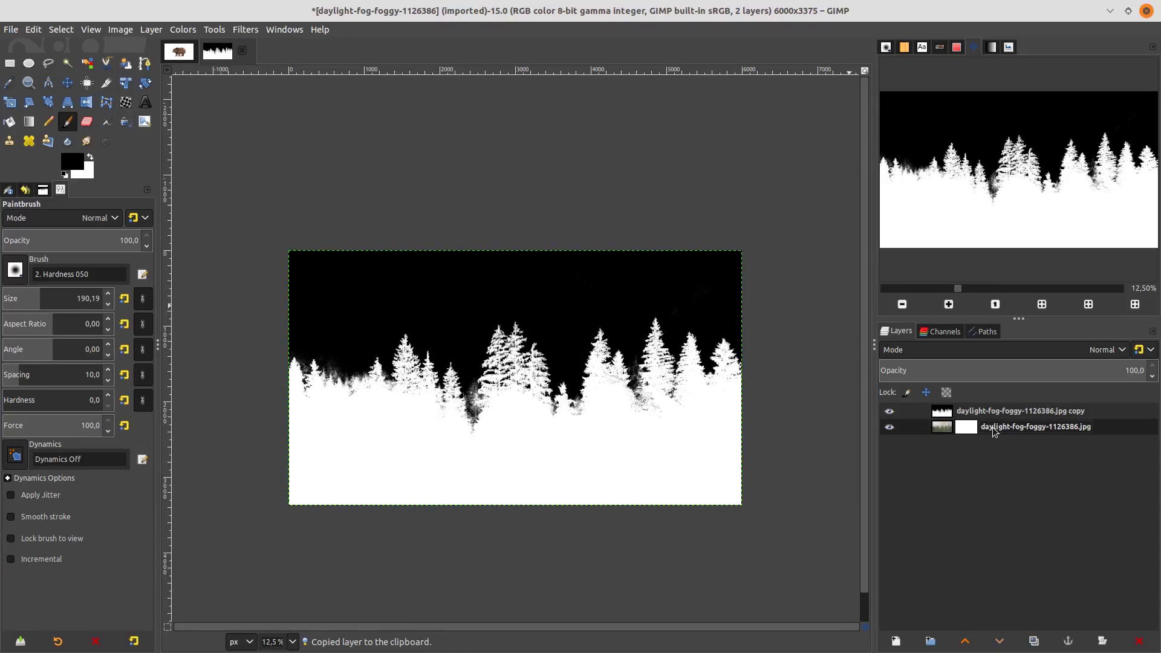
key(ctrl+v)
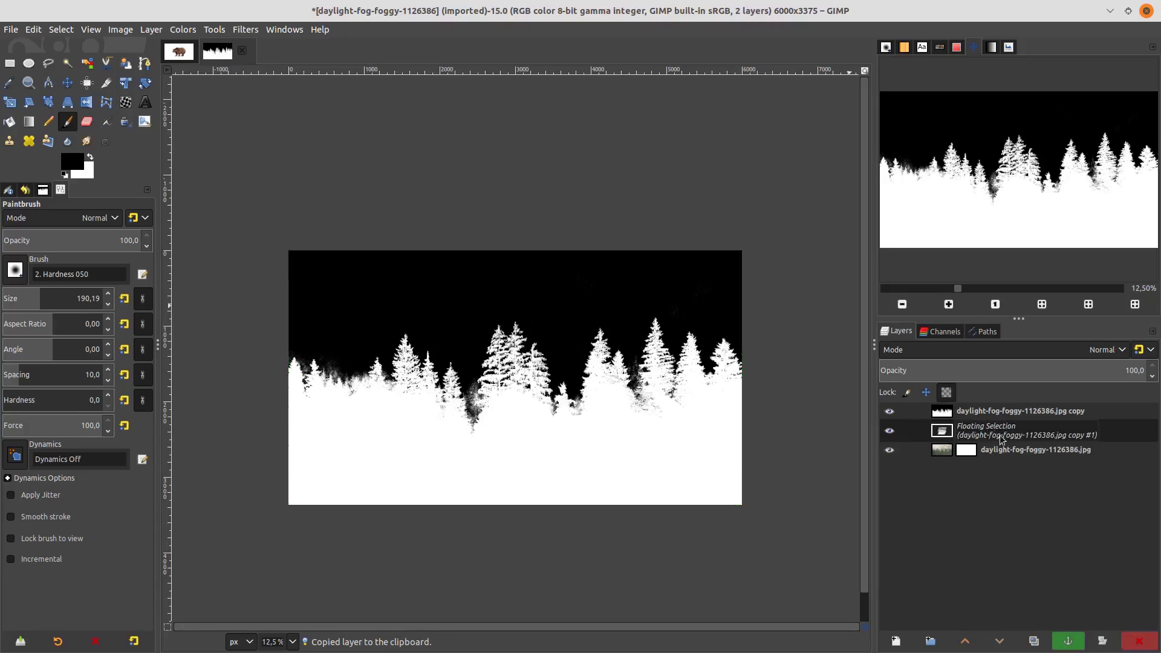
click(1066, 641)
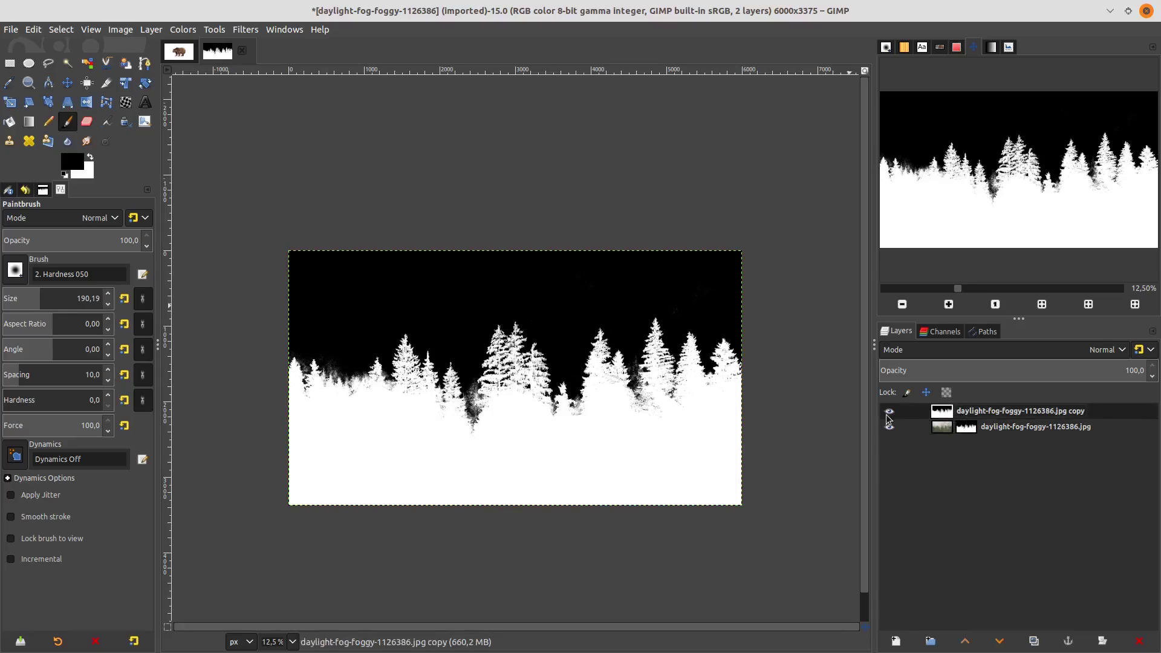
Apply the forest layer mask and delete the black-and-white copy layer
click(890, 412)
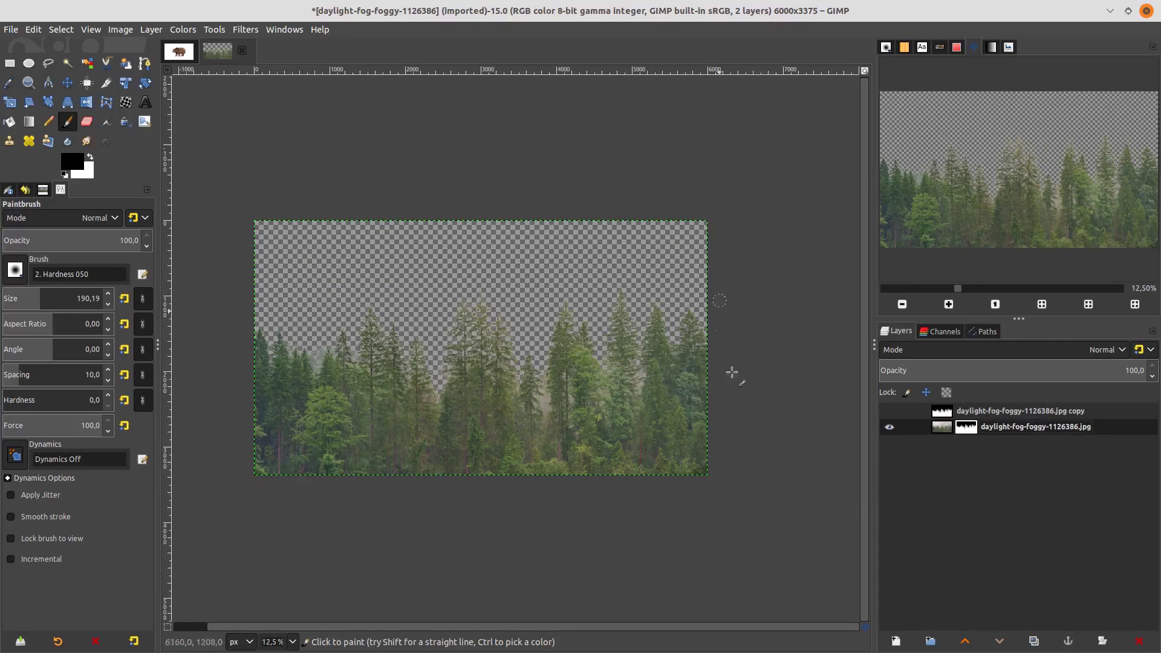
right_click(1001, 432)
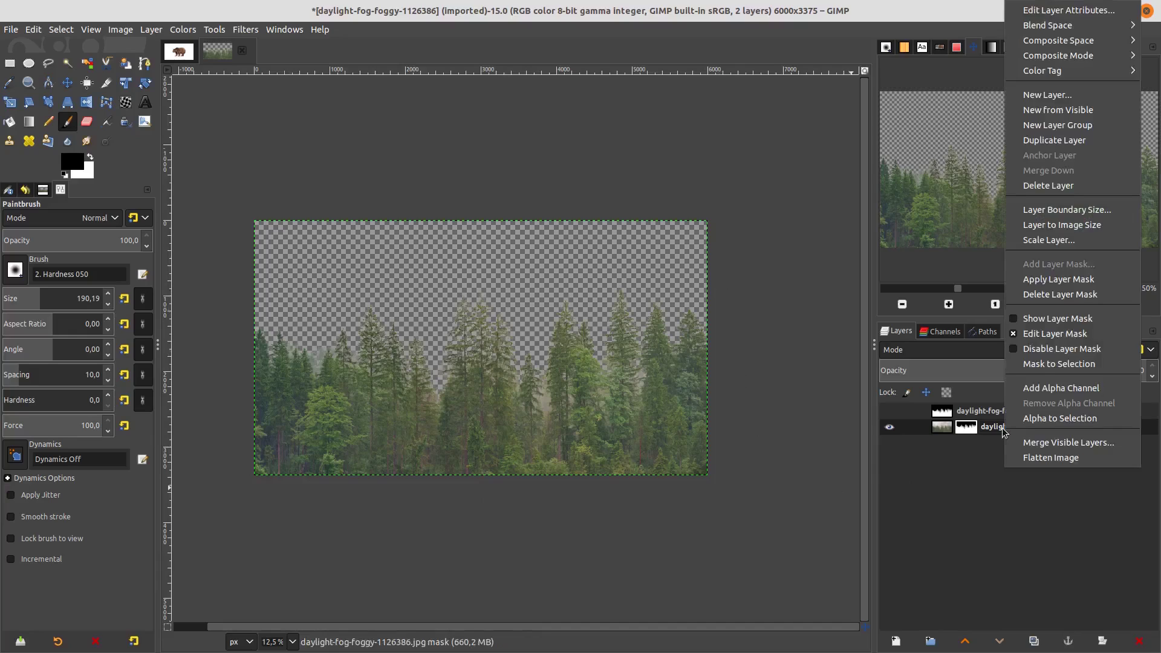
click(1087, 282)
click(1028, 412)
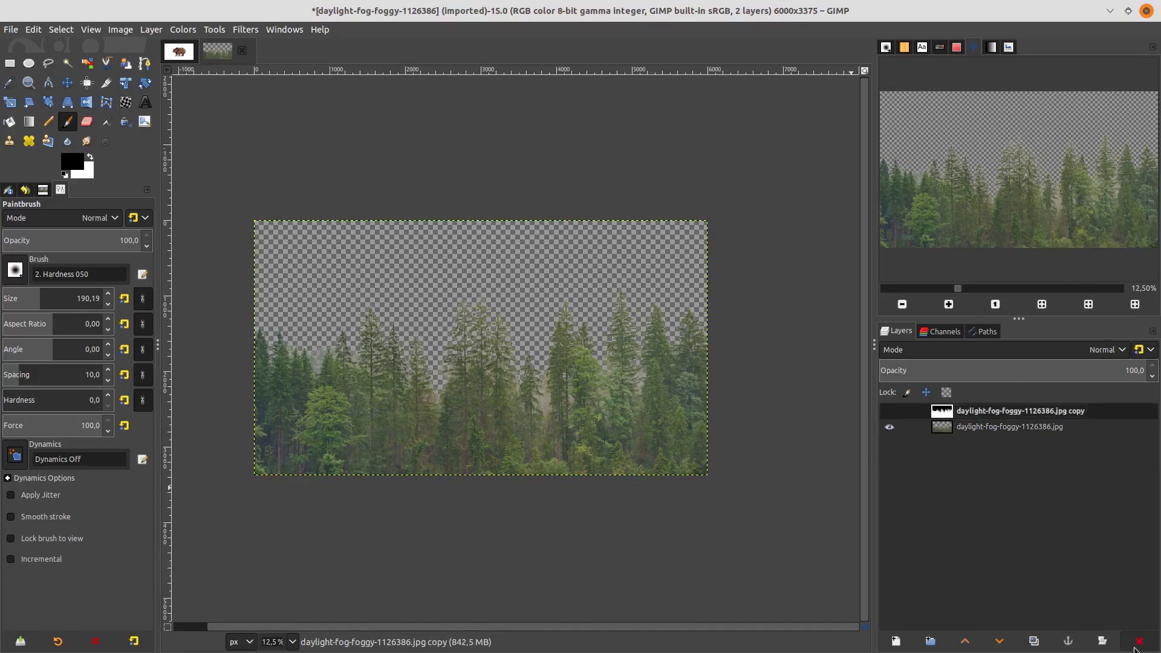
click(1136, 641)
key(m)
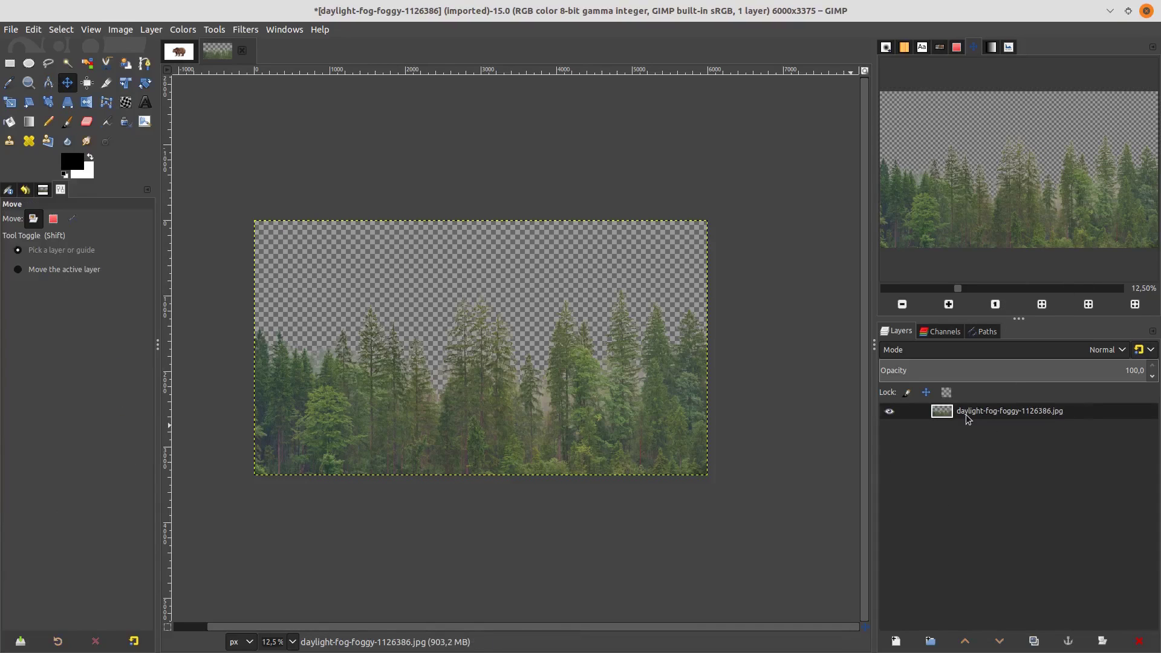
Bring the forest cutout into the bear image, scale it to 1548×871 and position it
drag(976, 417, 472, 319)
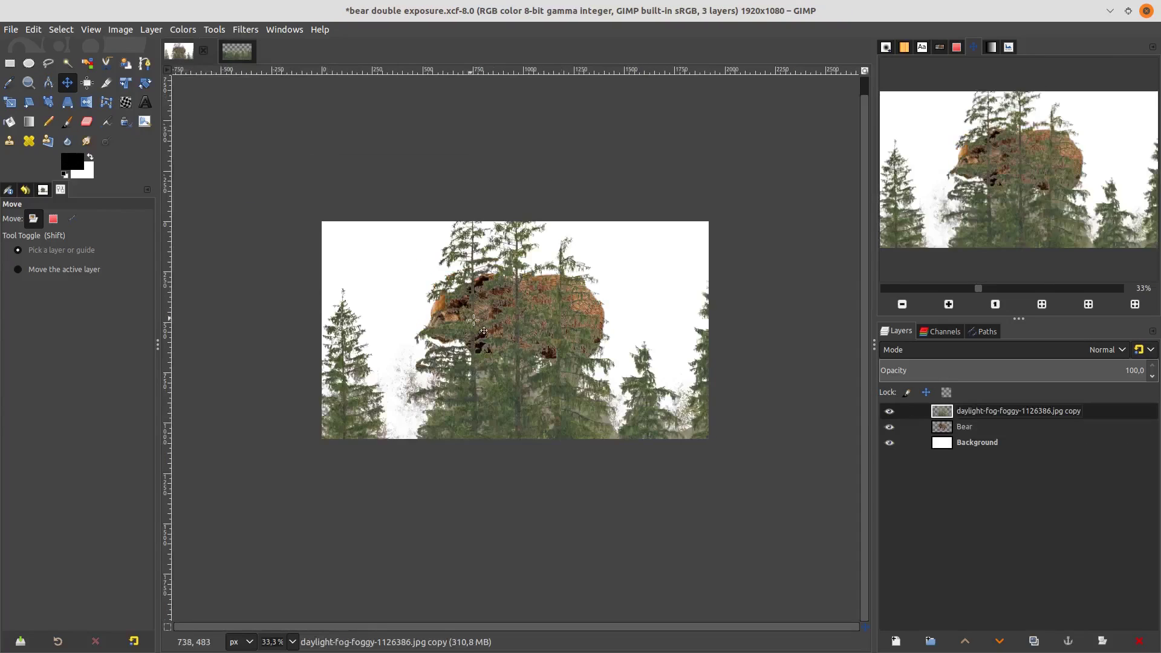
scroll(510, 345, down, 3)
click(9, 121)
click(9, 104)
click(731, 452)
scroll(518, 335, up, 3)
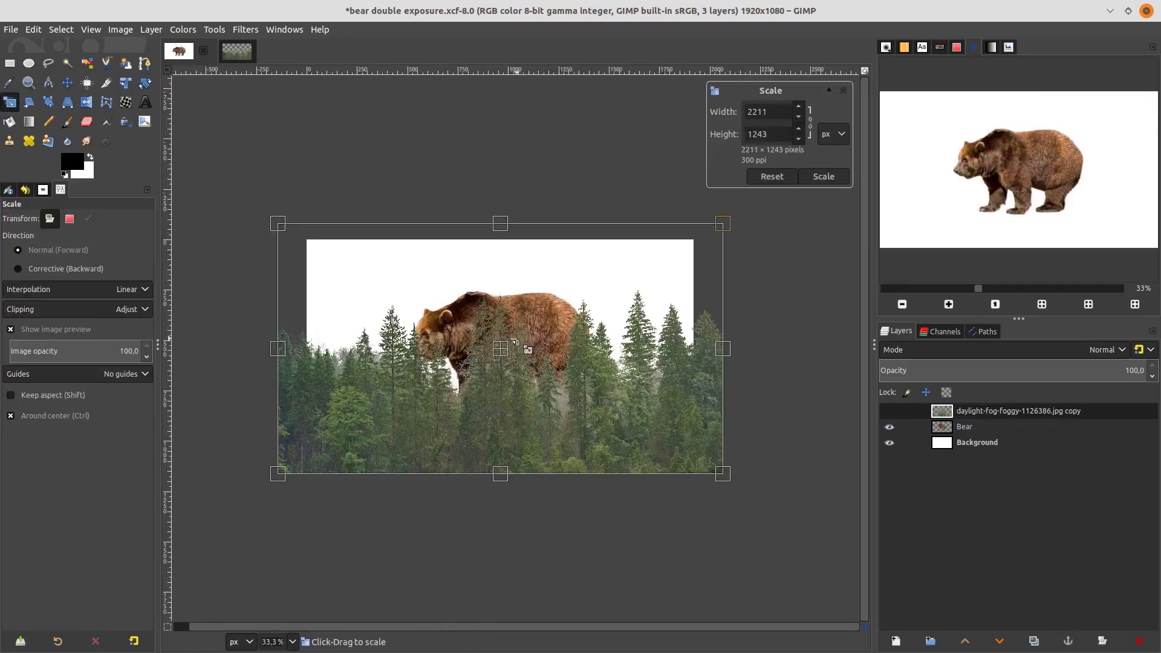
drag(542, 333, 510, 317)
scroll(510, 317, up, 1)
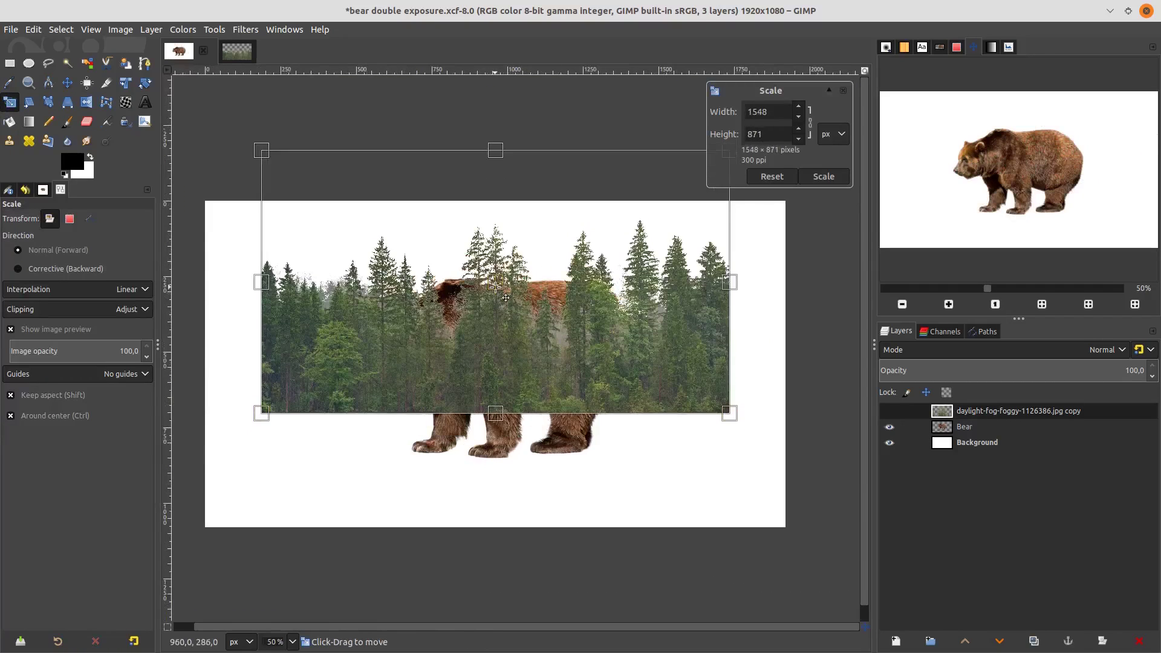
key(Return)
key(m)
mouse_move(1082, 370)
mouse_down()
mouse_move(1156, 378)
mouse_move(1075, 370)
mouse_up()
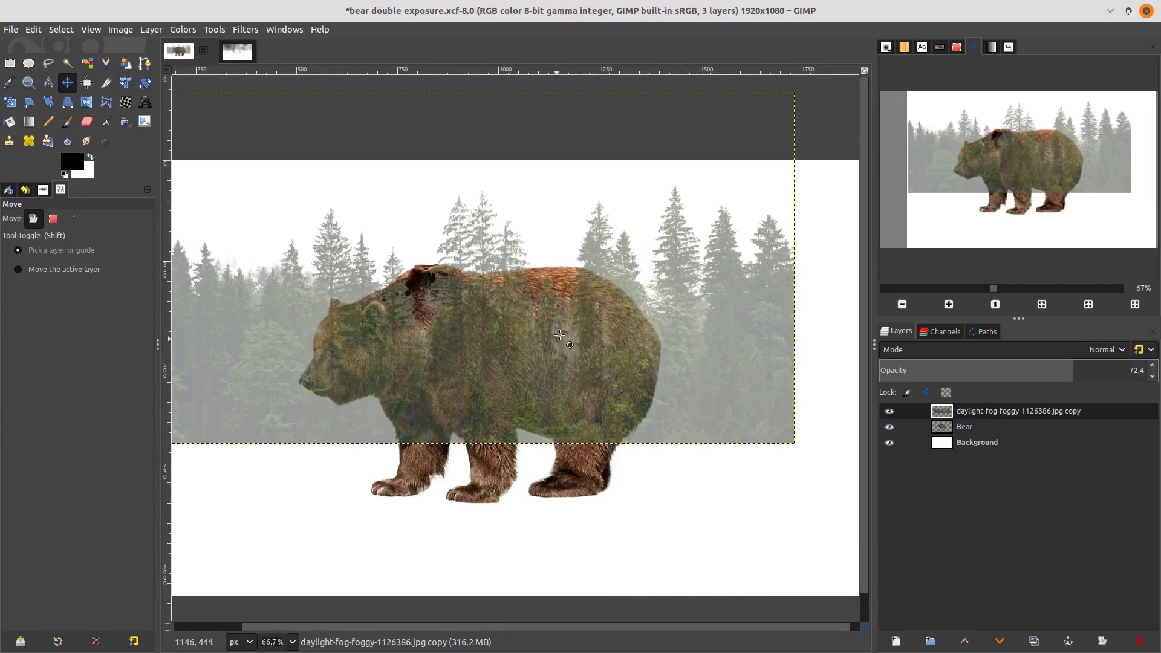
Rescale the forest to fit the bear's body, down to about 925×520
key(minus)
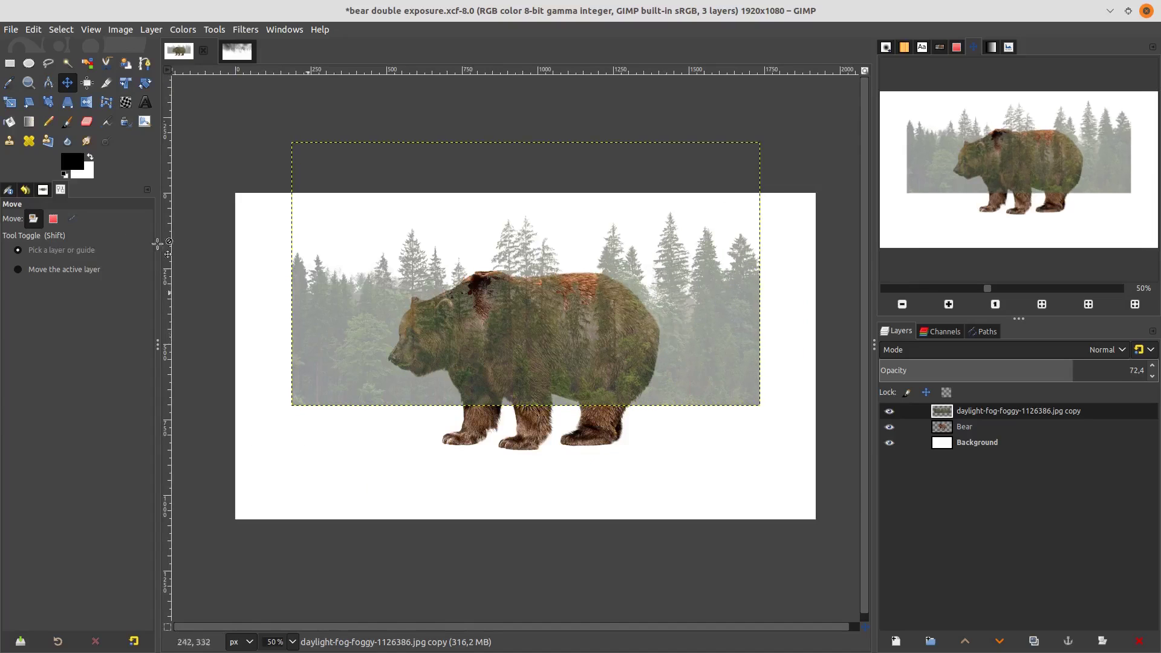
click(9, 103)
drag(756, 402, 553, 350)
key(plus)
drag(518, 259, 513, 276)
drag(711, 380, 640, 370)
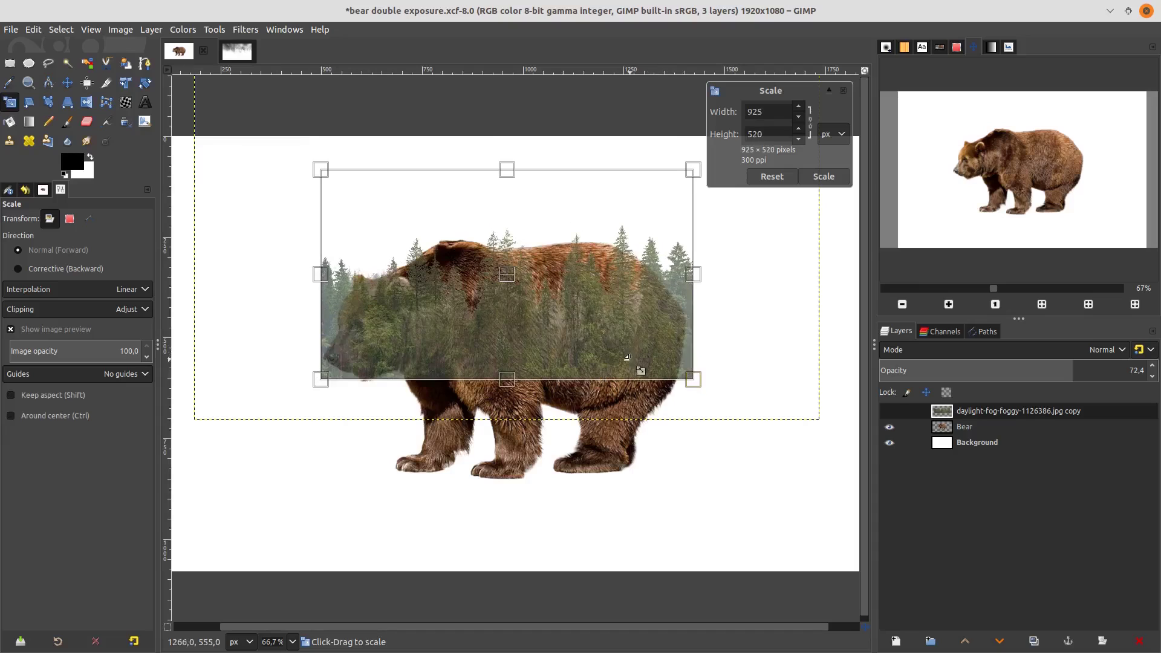
key(Return)
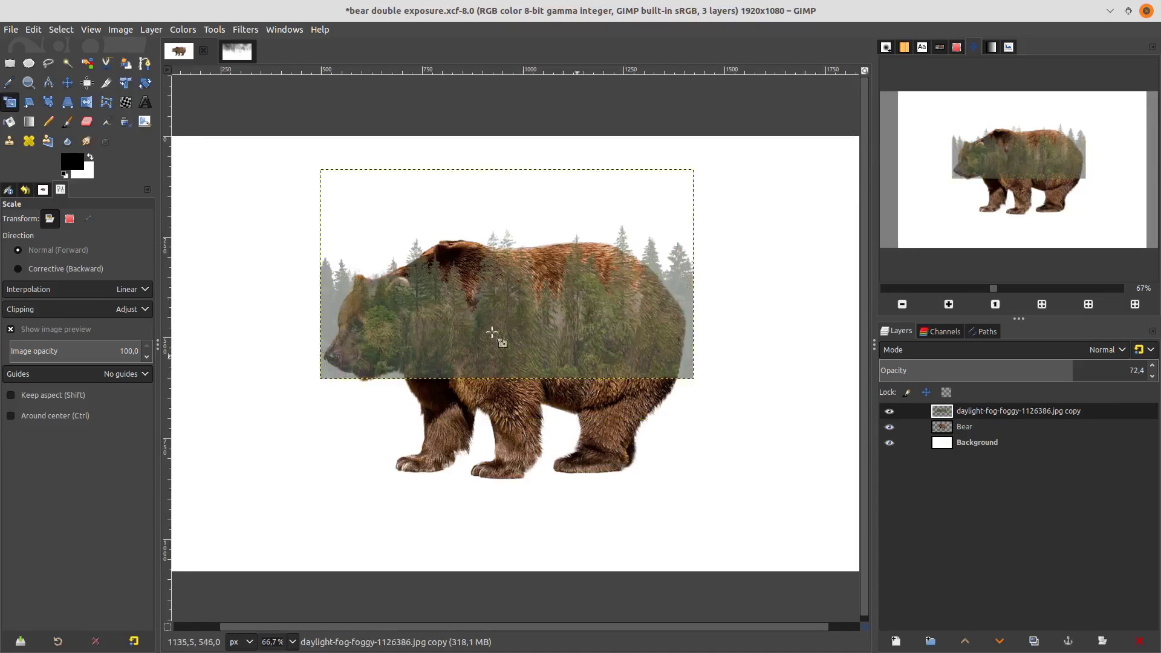
Move the forest layer beneath Bear and raise its opacity to 100
key(m)
drag(1007, 410, 1019, 440)
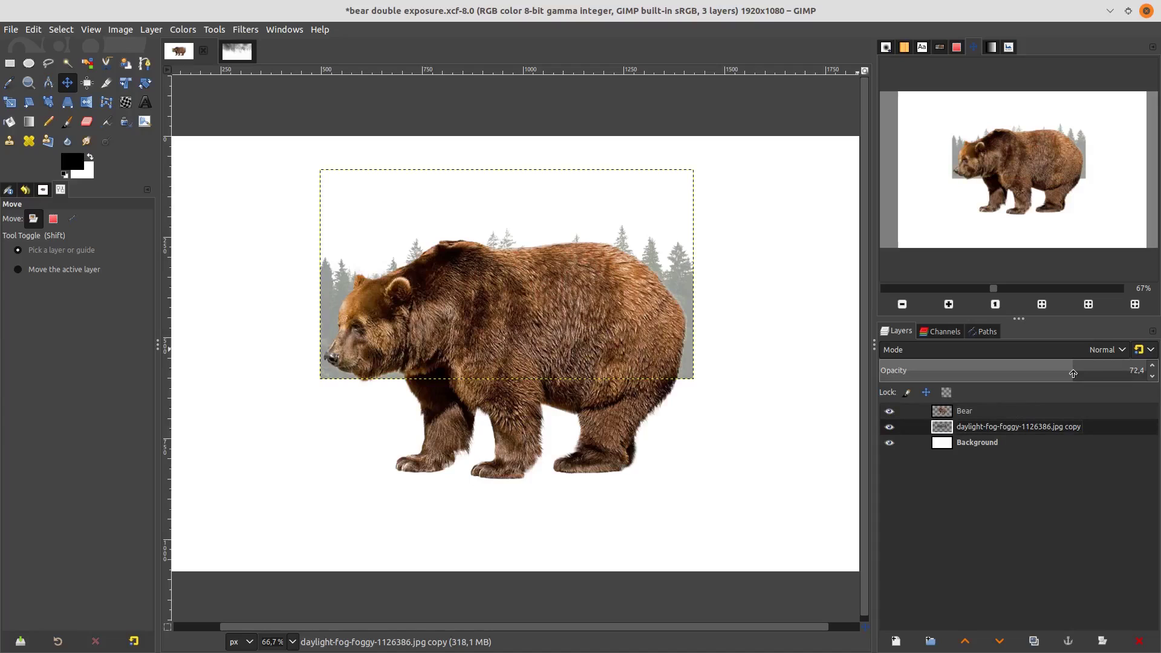
drag(1073, 373, 1151, 372)
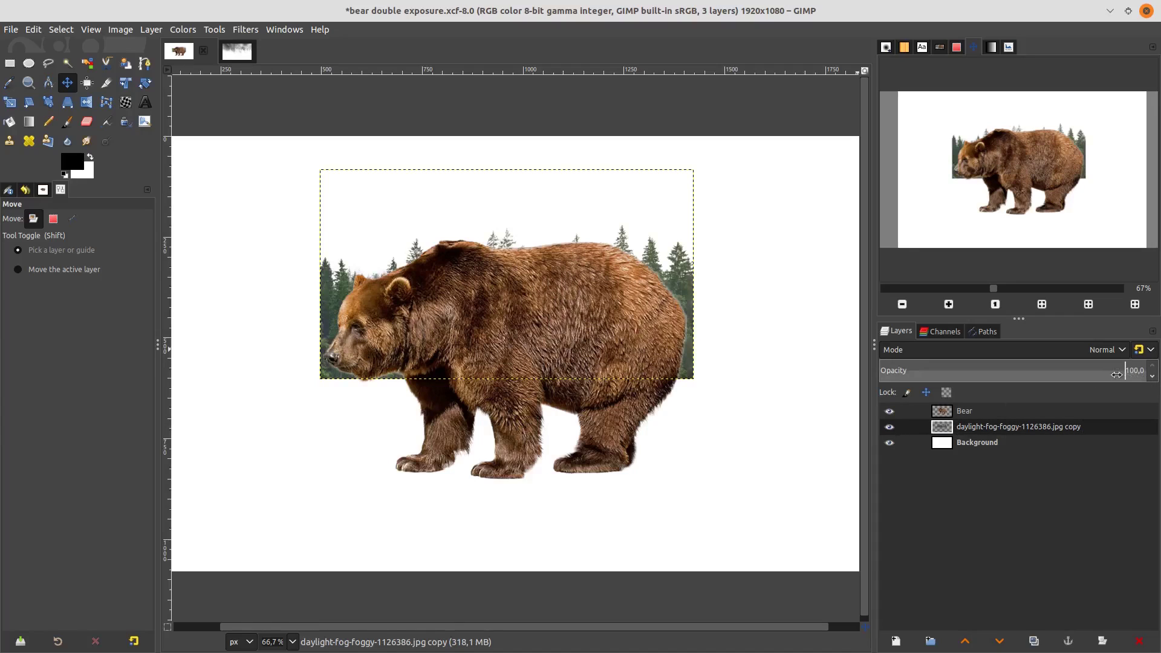
click(977, 442)
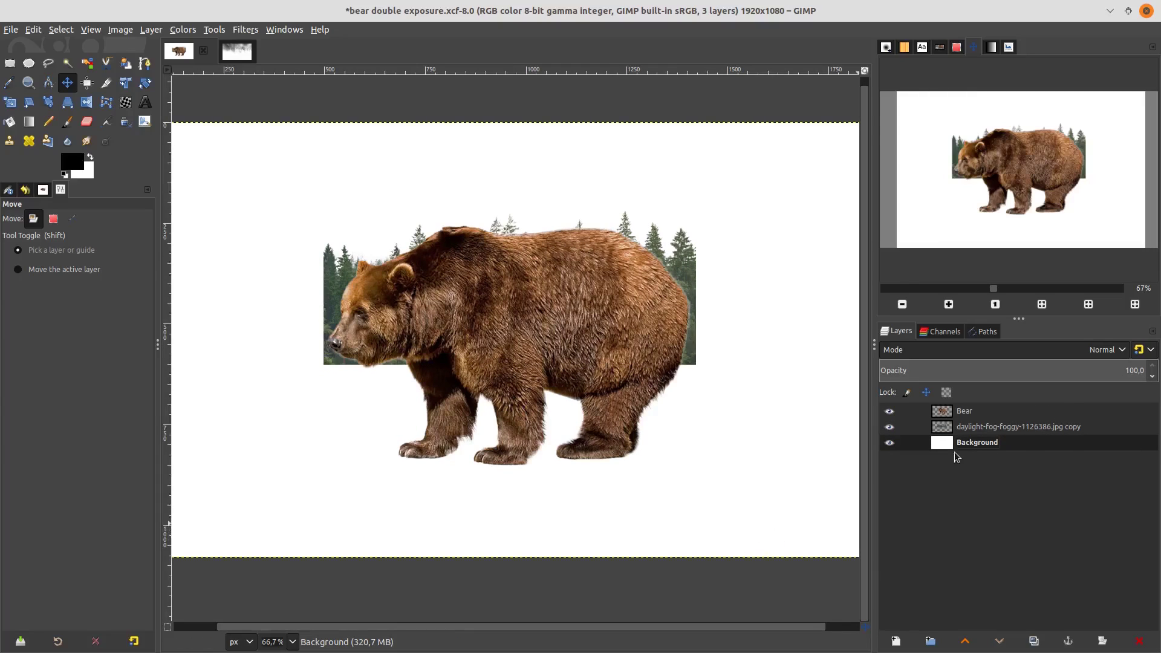
Add a layer mask to the forest from the Bear layer's alpha selection
alt+click(947, 418)
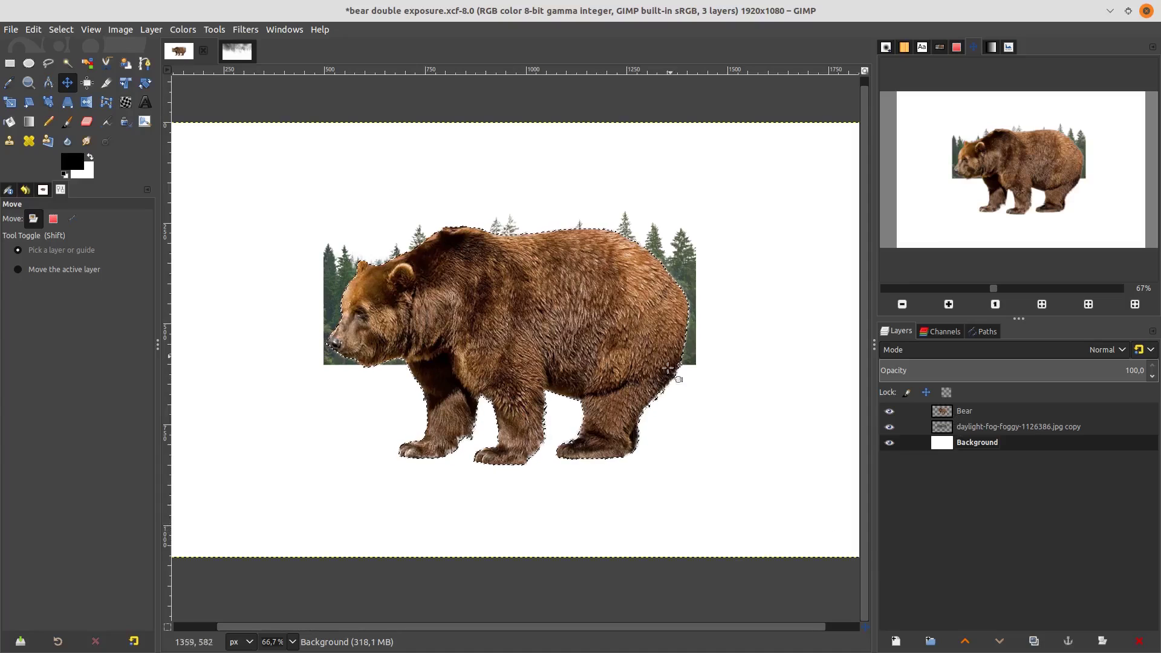
right_click(983, 428)
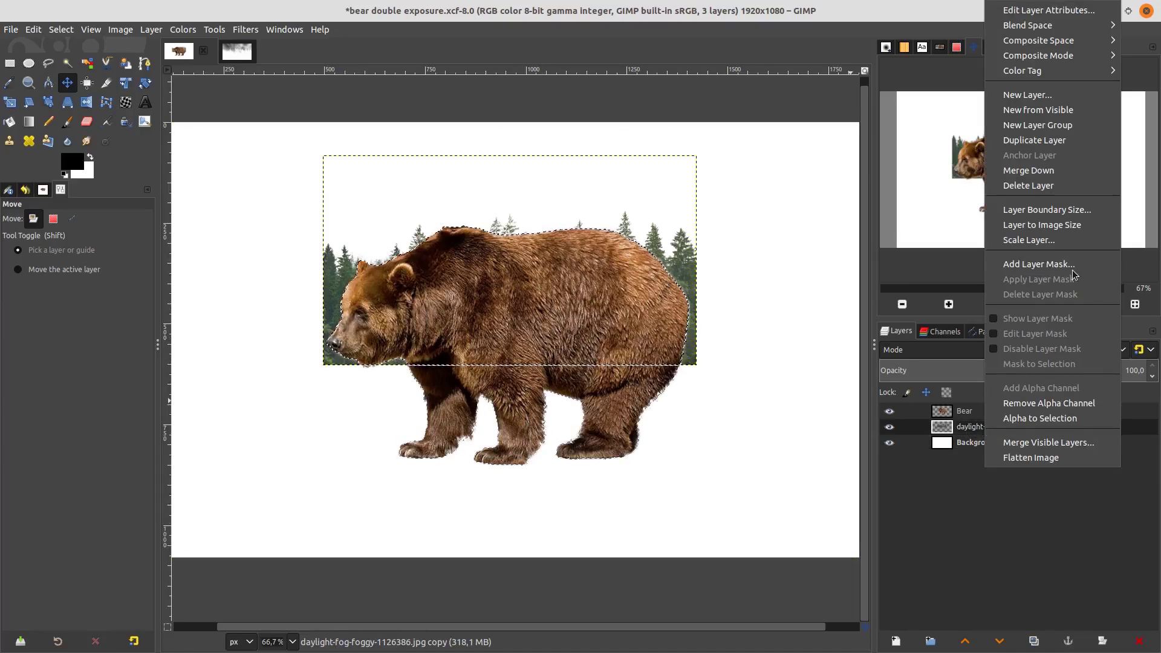
click(1070, 266)
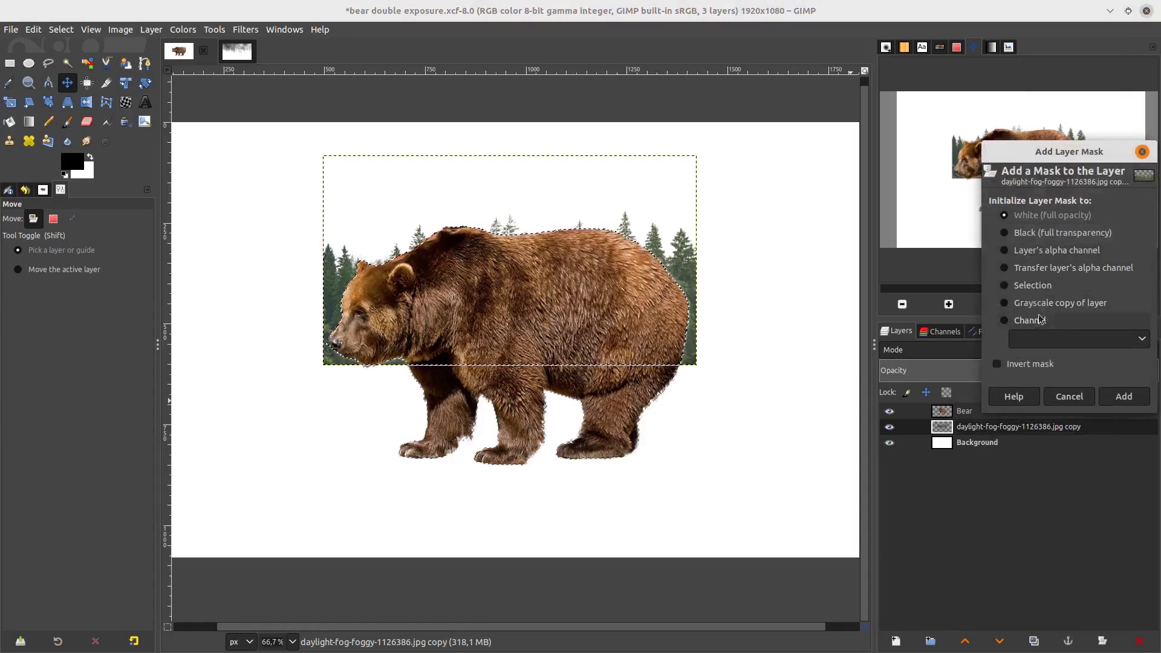
click(1040, 285)
click(1123, 396)
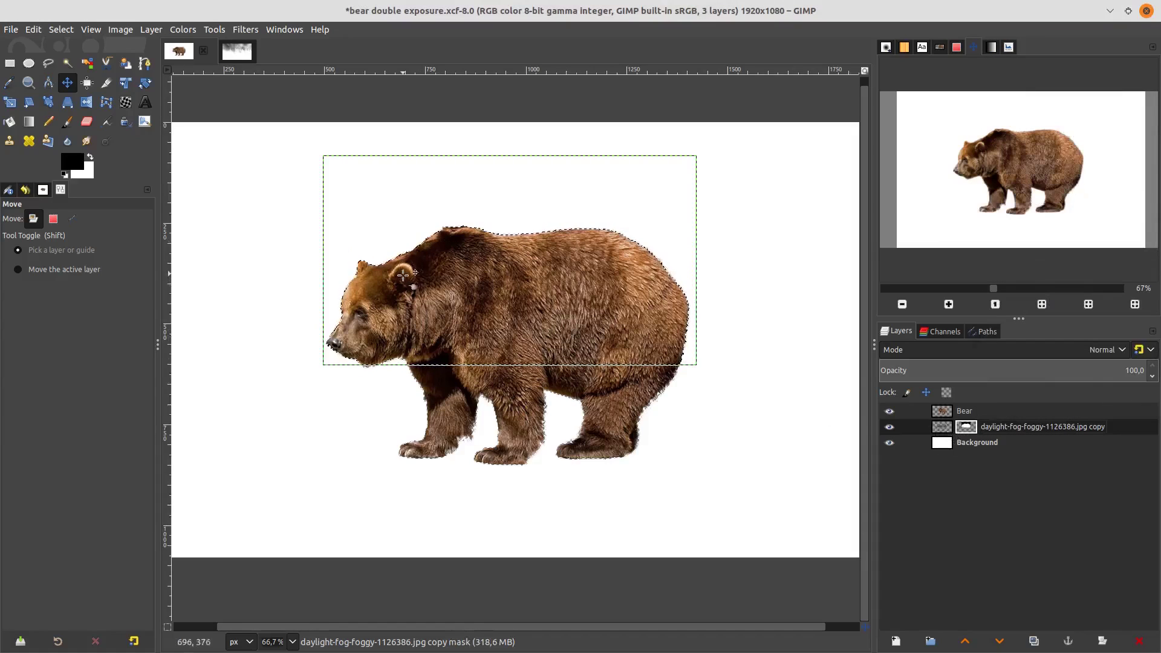
Clear the selection with Select > None and make the Bear layer active
click(61, 29)
click(120, 65)
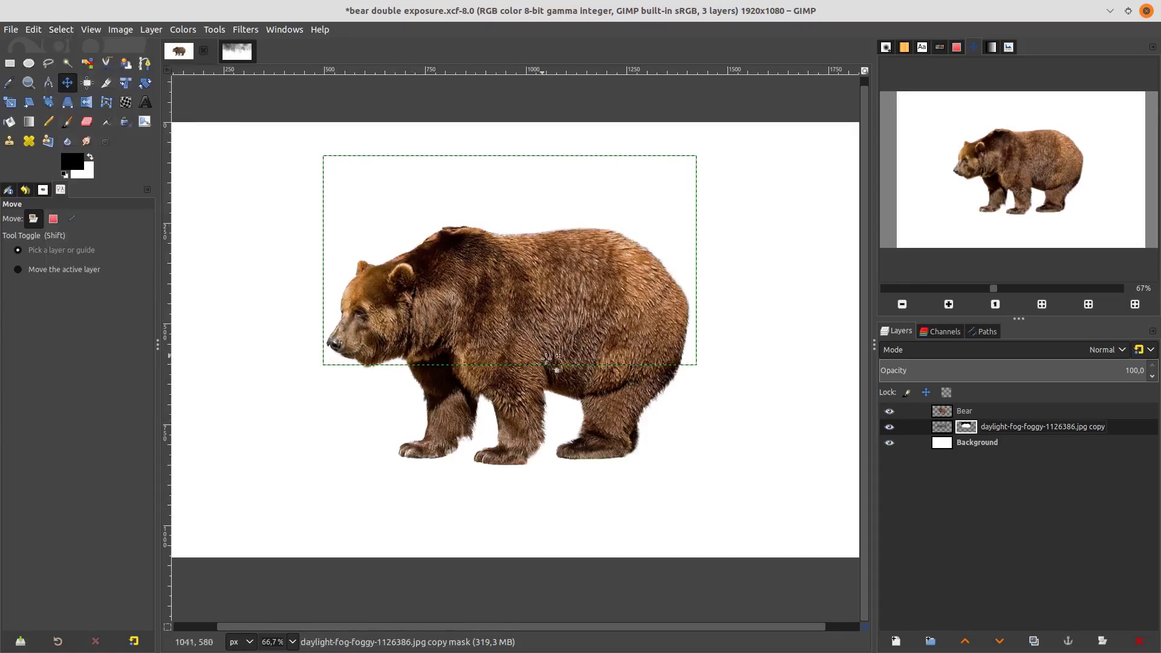
click(992, 409)
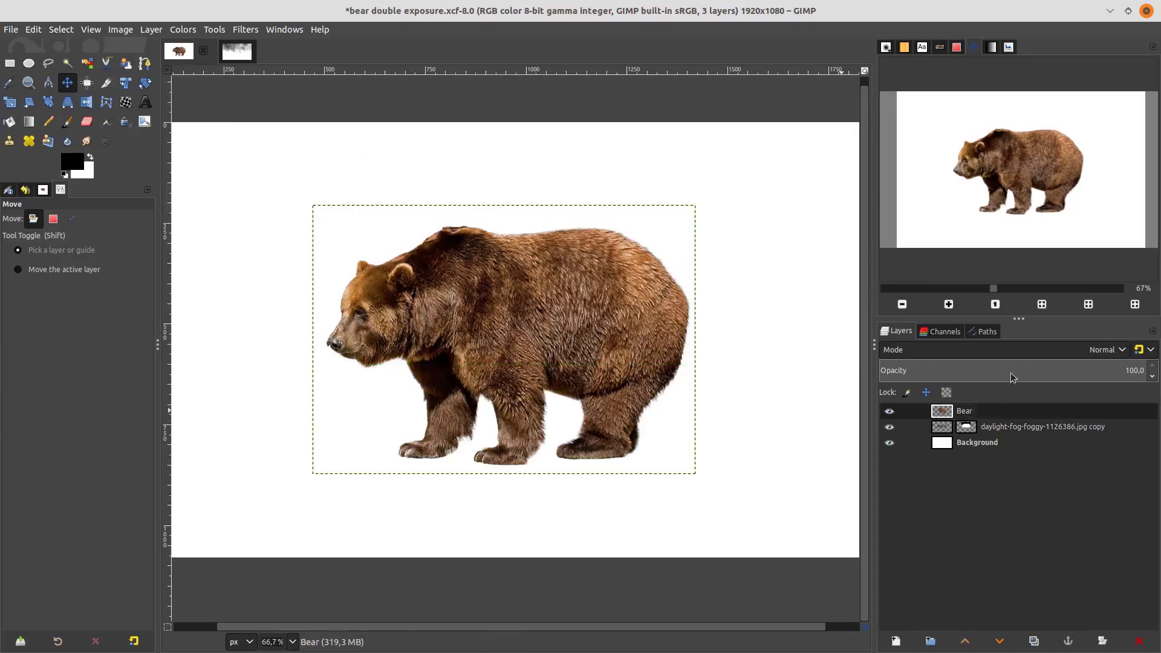
Set the Bear layer's blend mode to Soft light over the forest
click(1025, 349)
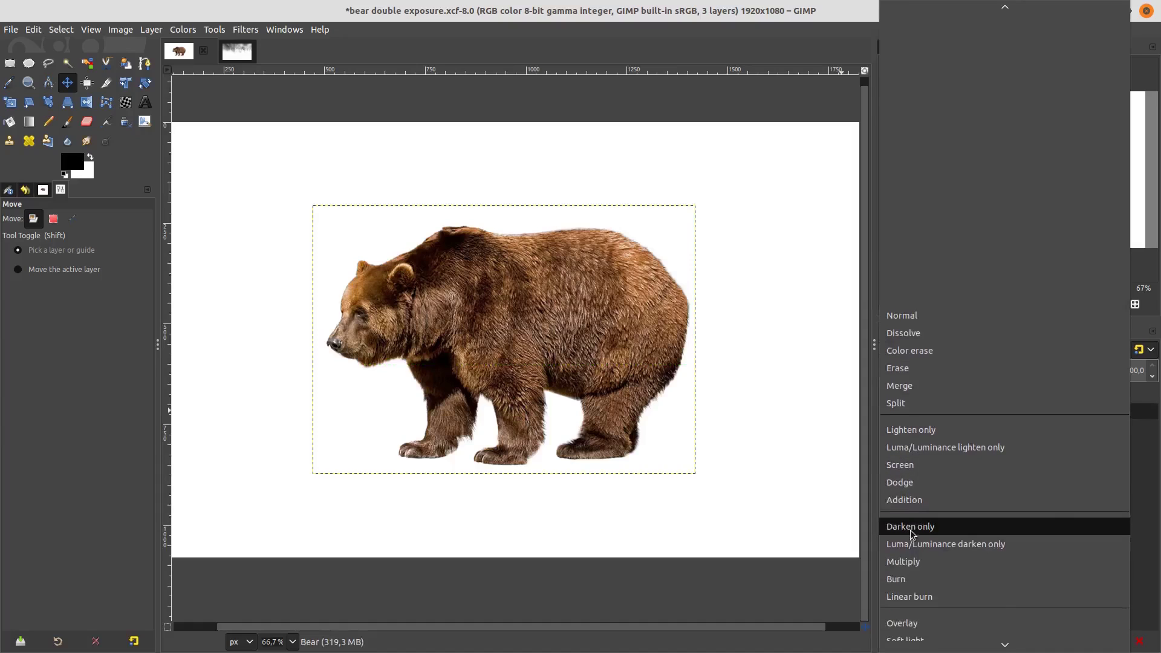
click(914, 514)
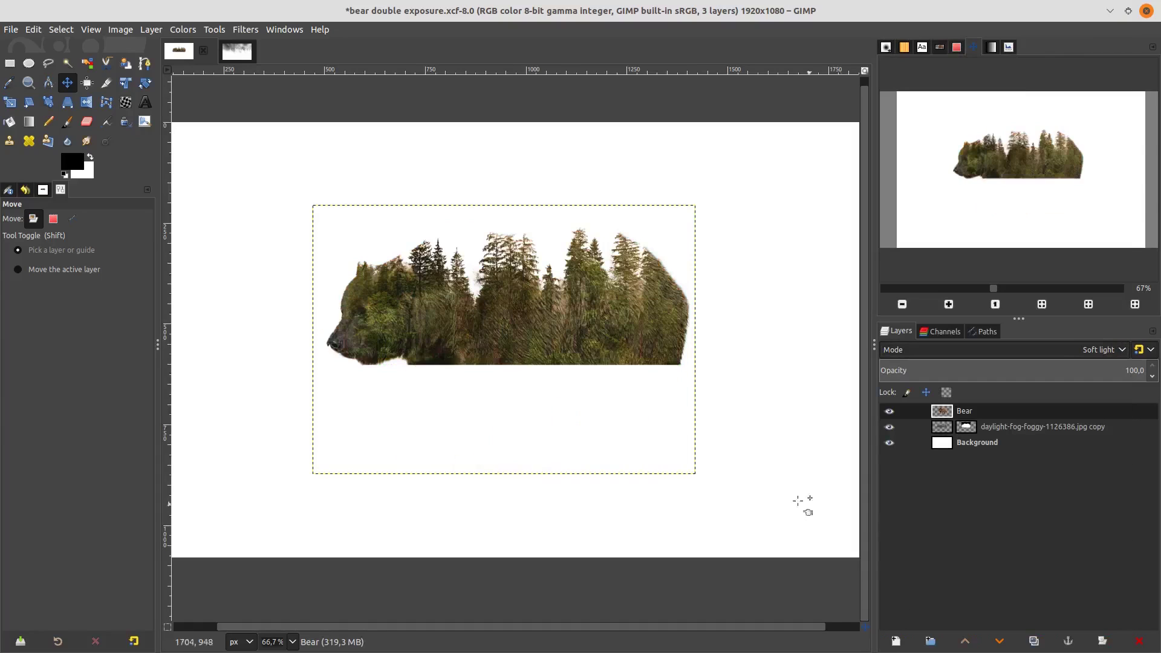
scroll(548, 341, up, 3)
scroll(549, 339, down, 3)
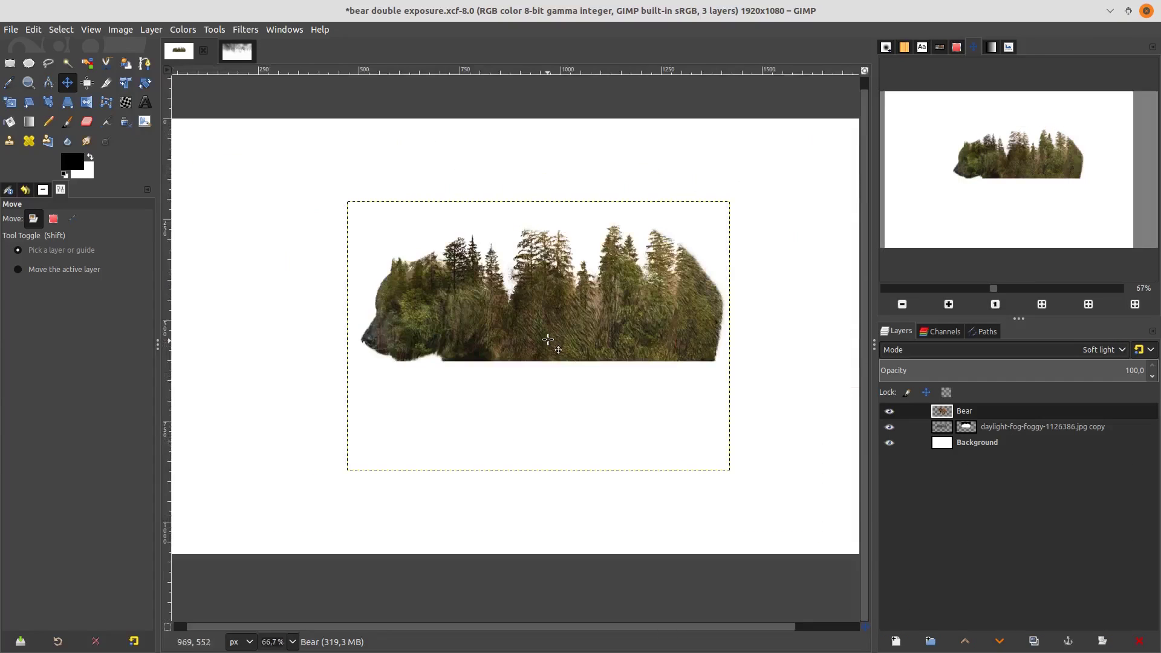
scroll(550, 338, up, 1)
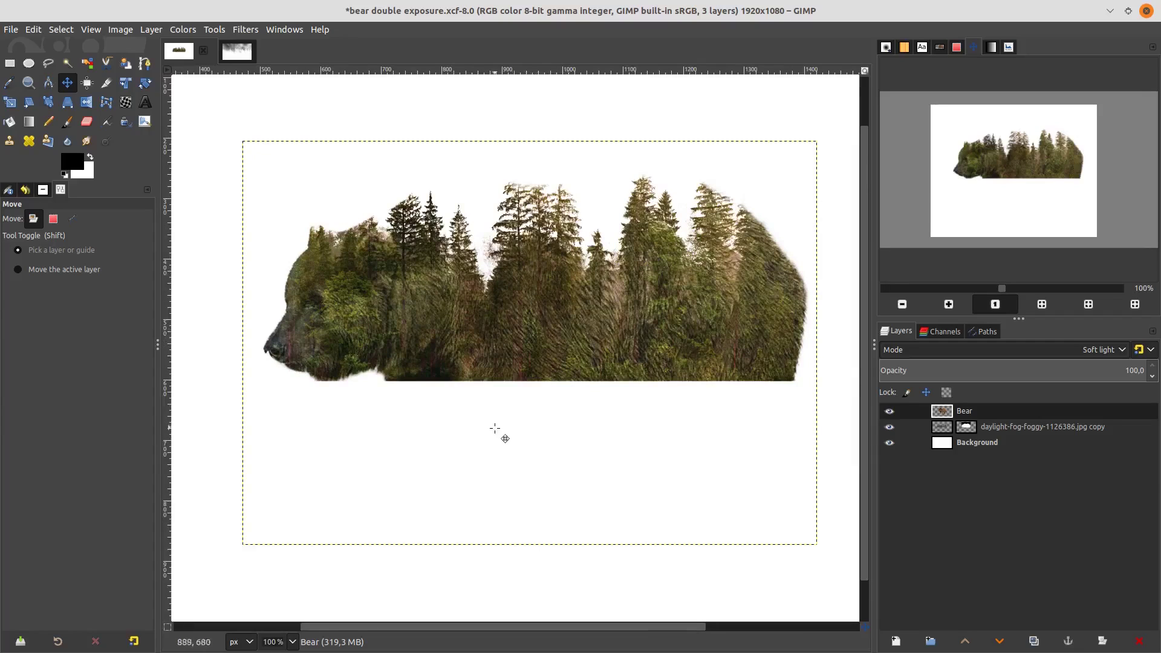
scroll(817, 408, down, 1)
Duplicate the Bear layer and set Bear copy's mode back to Normal
click(1034, 640)
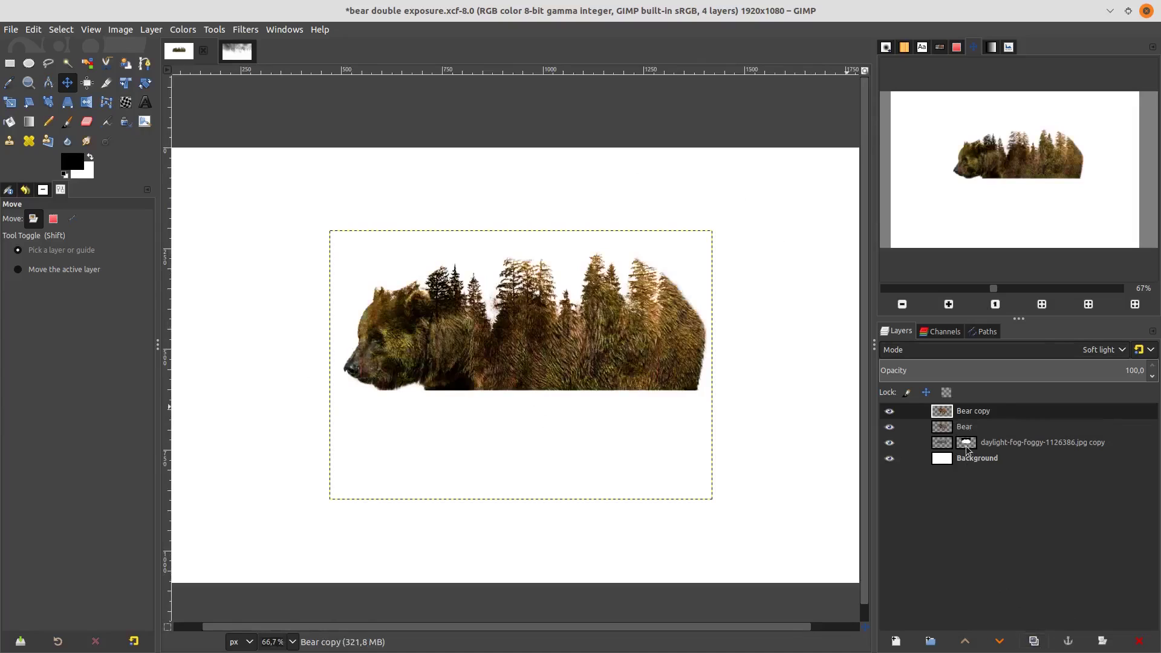
click(971, 350)
scroll(970, 100, up, 2)
click(969, 81)
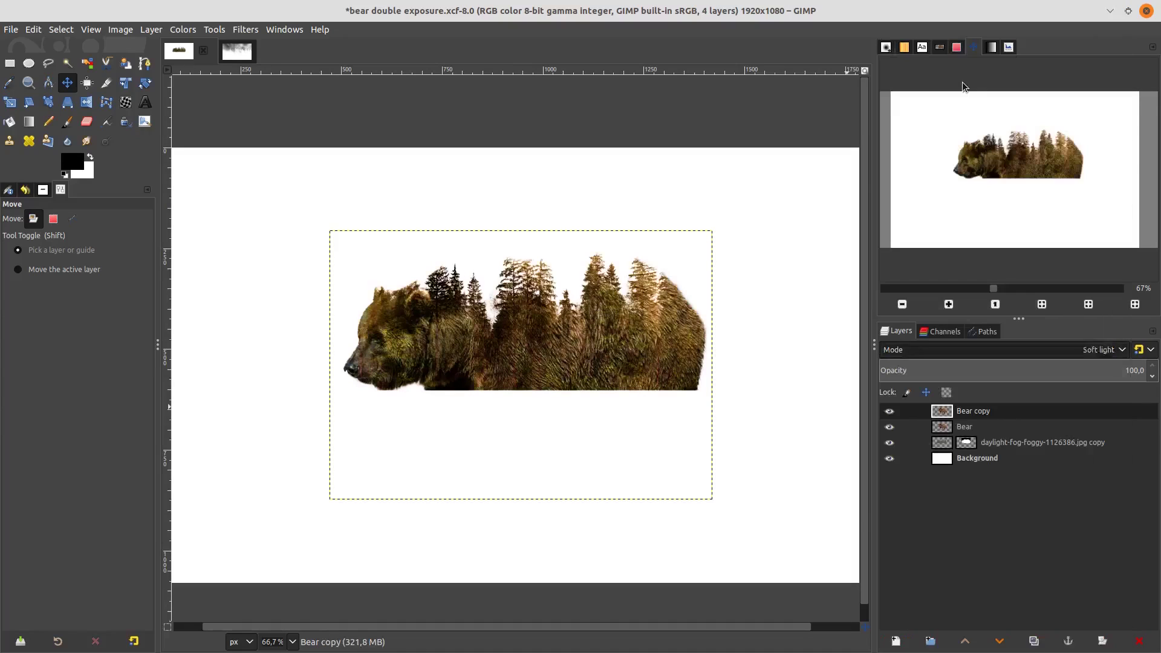
right_click(978, 414)
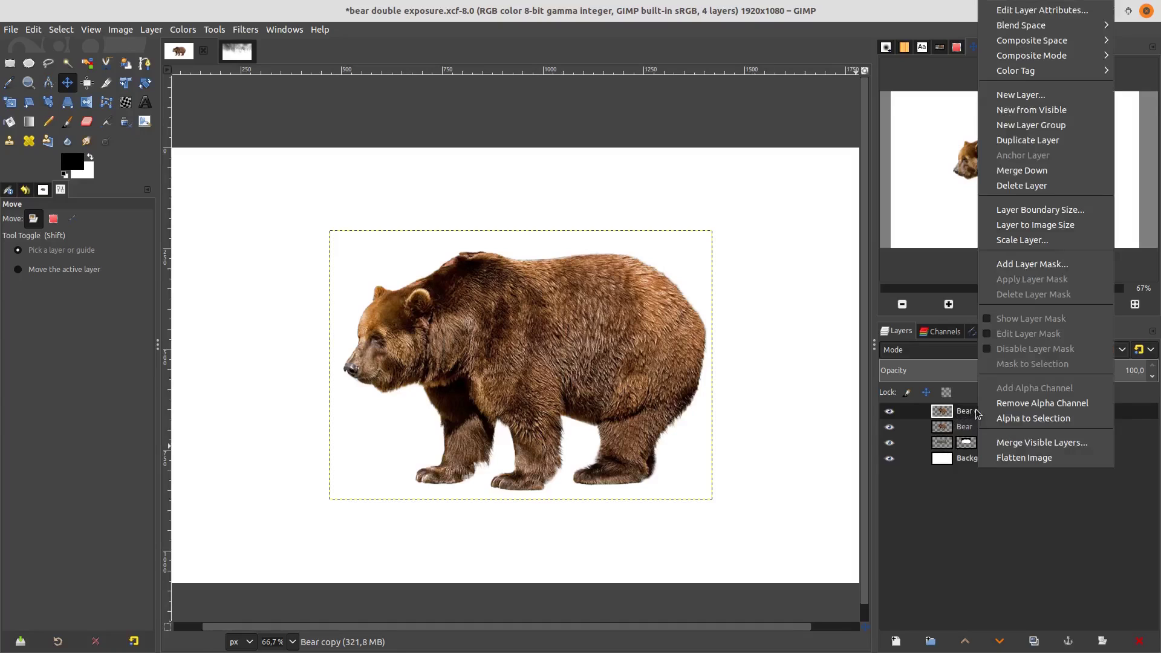
Add a white, fully opaque layer mask to Bear copy
click(1052, 264)
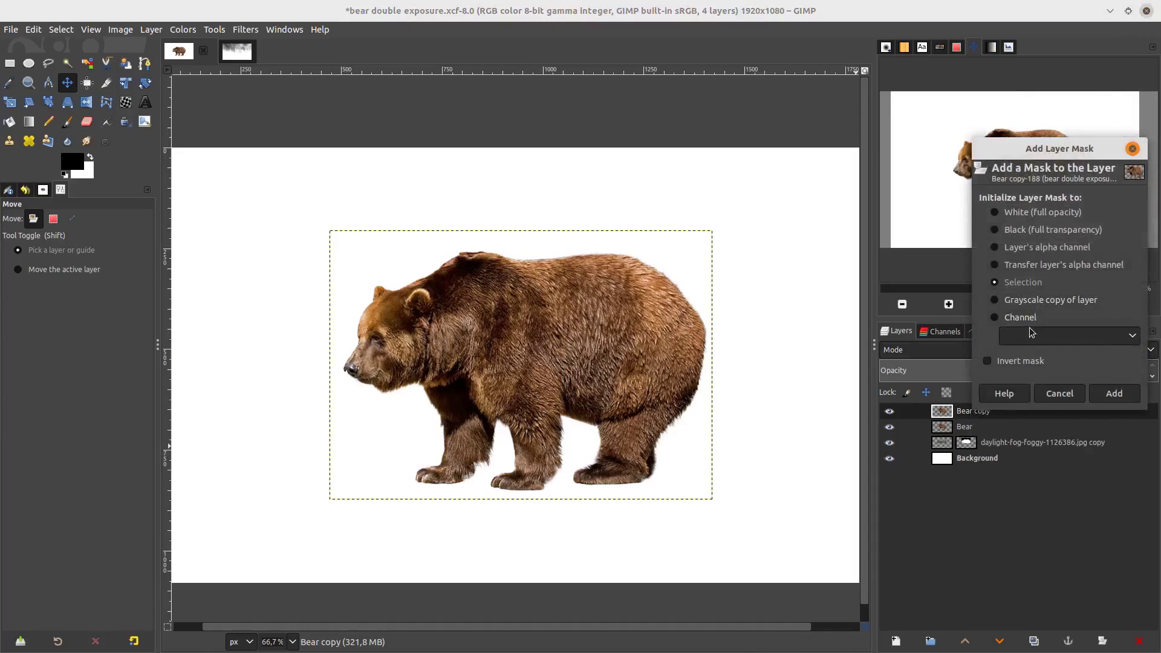
click(1052, 215)
click(1111, 394)
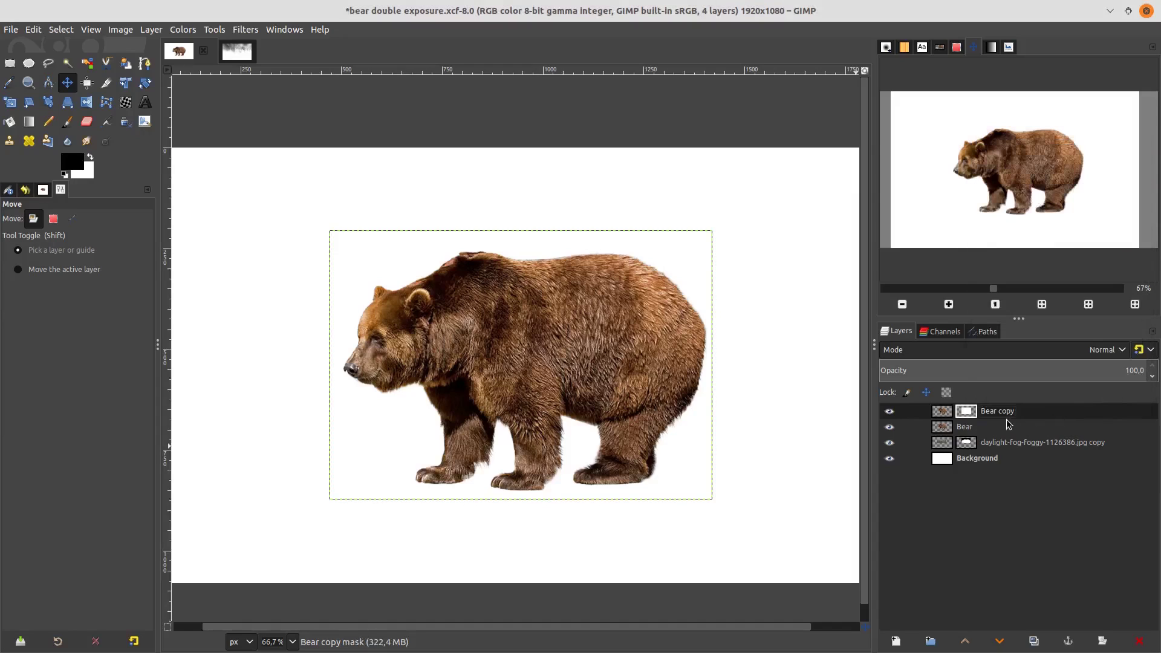
key(p)
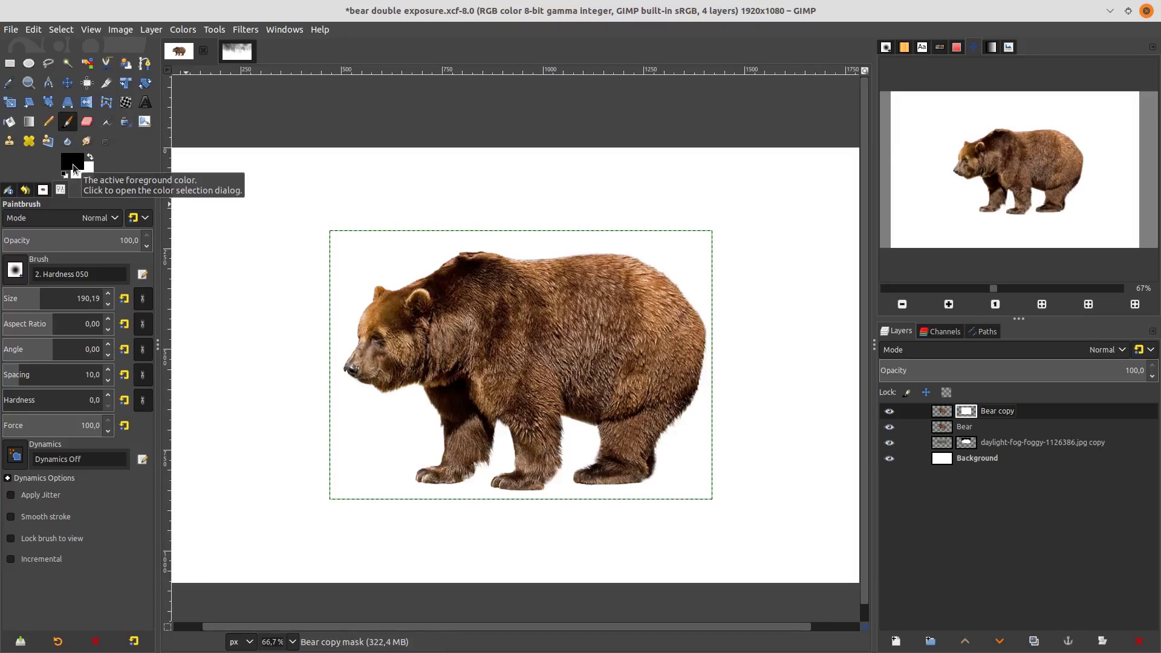
scroll(405, 248, right, 1)
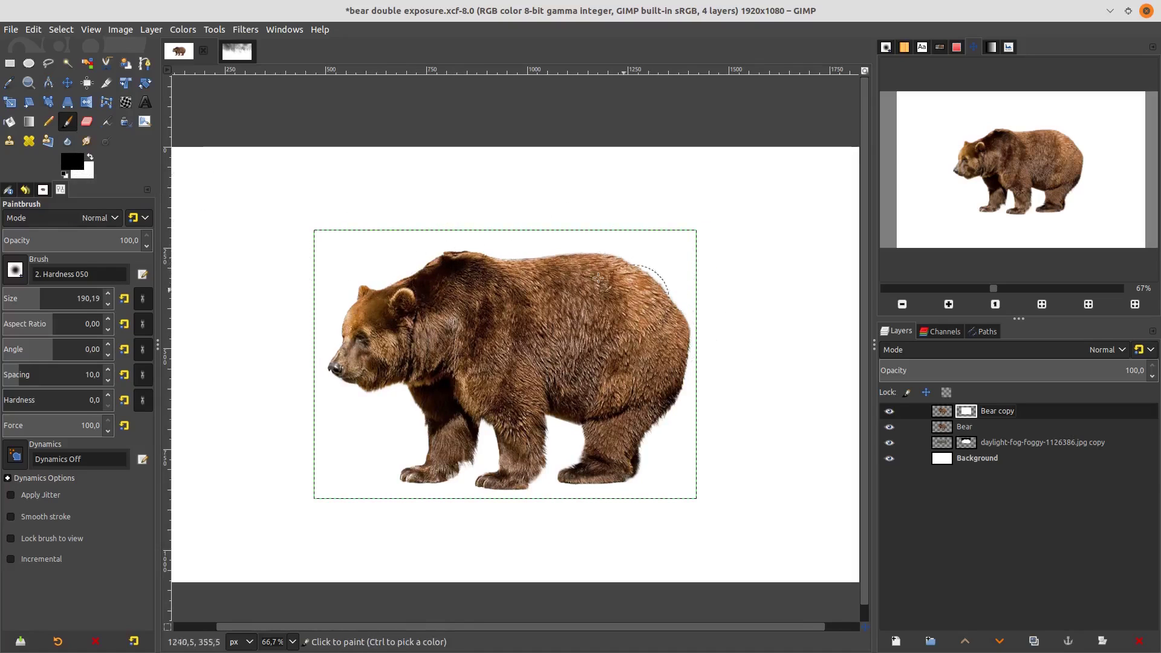
key(1)
Paint black on the mask over the bear's back, head, neck and ear to reveal the forest
mouse_move(506, 178)
mouse_down()
mouse_move(532, 255)
mouse_move(580, 245)
mouse_move(701, 254)
mouse_move(780, 326)
mouse_move(658, 304)
mouse_move(544, 363)
mouse_move(447, 321)
mouse_move(463, 286)
mouse_up()
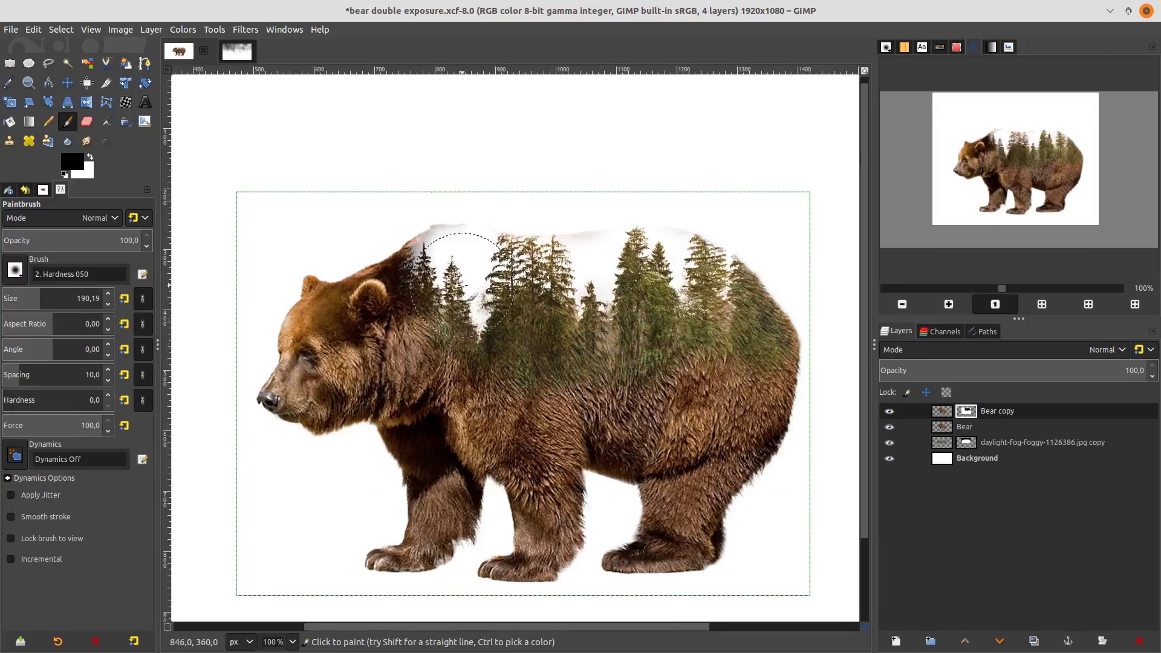
scroll(463, 286, up, 1)
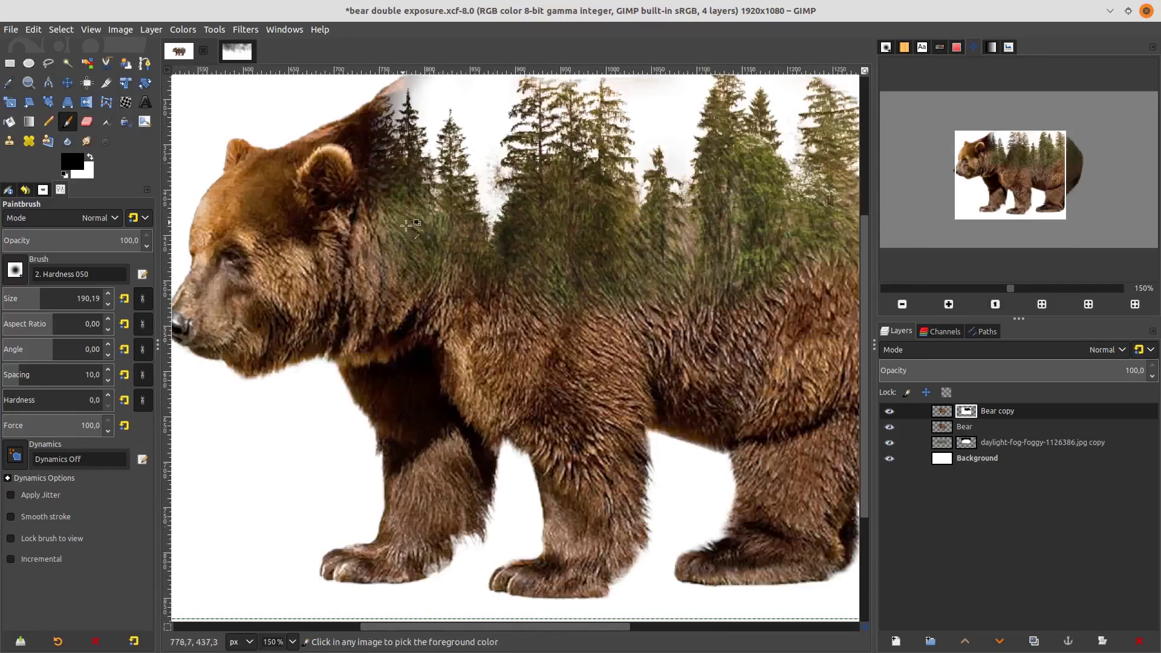
scroll(407, 225, down, 2)
scroll(549, 233, up, 1)
mouse_move(550, 232)
mouse_down()
mouse_move(562, 255)
mouse_move(517, 268)
mouse_move(578, 267)
mouse_move(593, 282)
mouse_move(603, 259)
mouse_up()
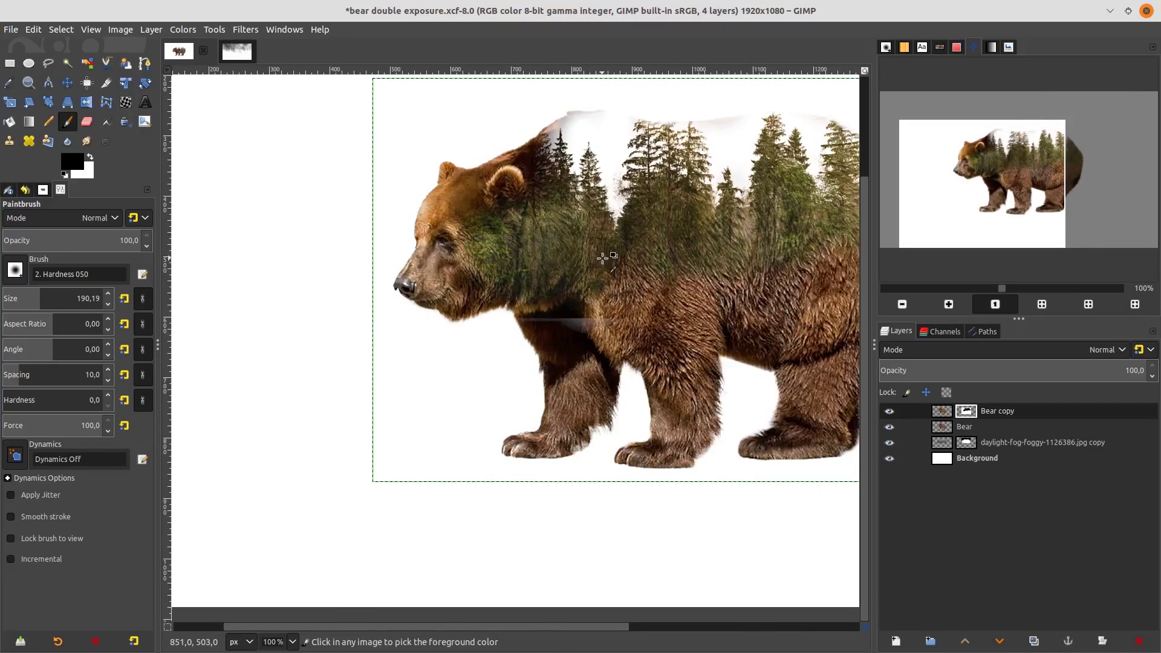
scroll(603, 258, up, 1)
mouse_move(512, 223)
mouse_down()
mouse_move(460, 139)
mouse_move(350, 127)
mouse_move(321, 200)
mouse_move(404, 268)
mouse_up()
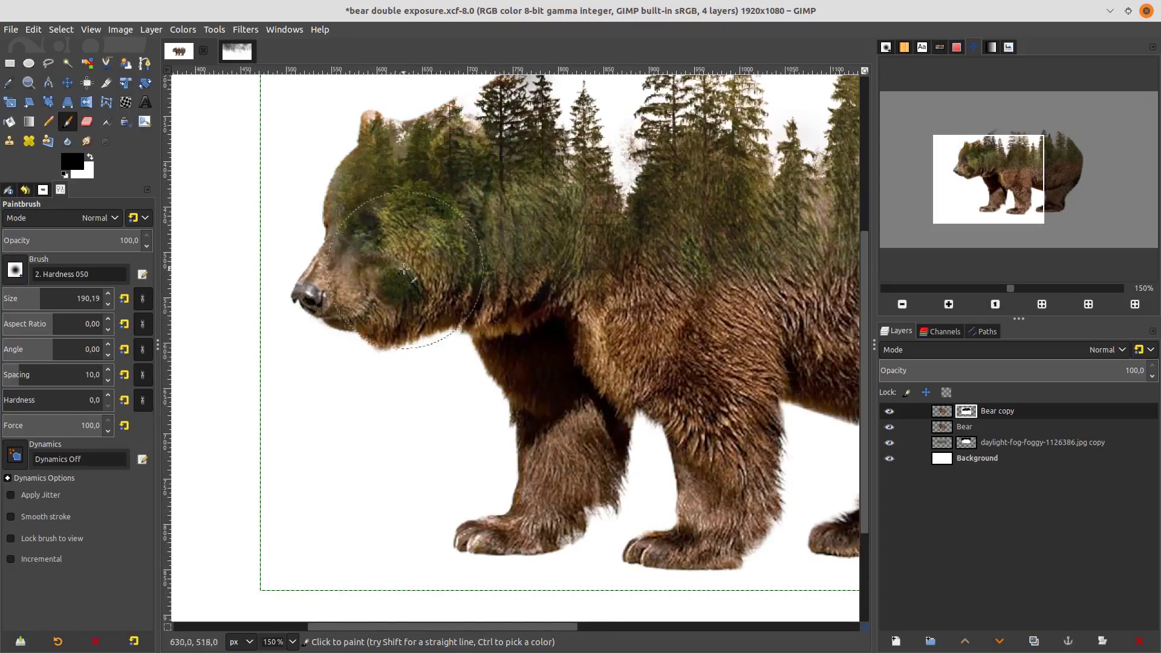
scroll(404, 269, down, 1)
scroll(387, 292, up, 1)
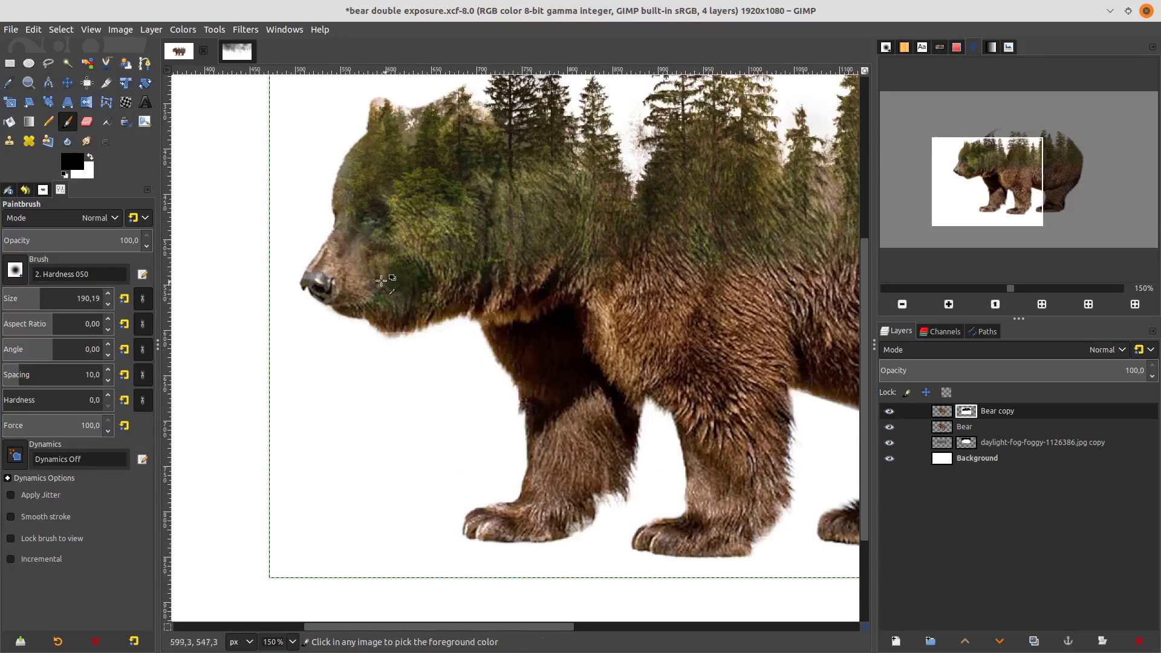
With a smaller brush, reveal more forest over the bear's face and forehead
click(29, 299)
drag(29, 299, 27, 299)
mouse_move(396, 269)
mouse_down()
mouse_move(376, 290)
mouse_move(336, 280)
mouse_move(365, 240)
mouse_move(330, 269)
mouse_move(374, 106)
mouse_up()
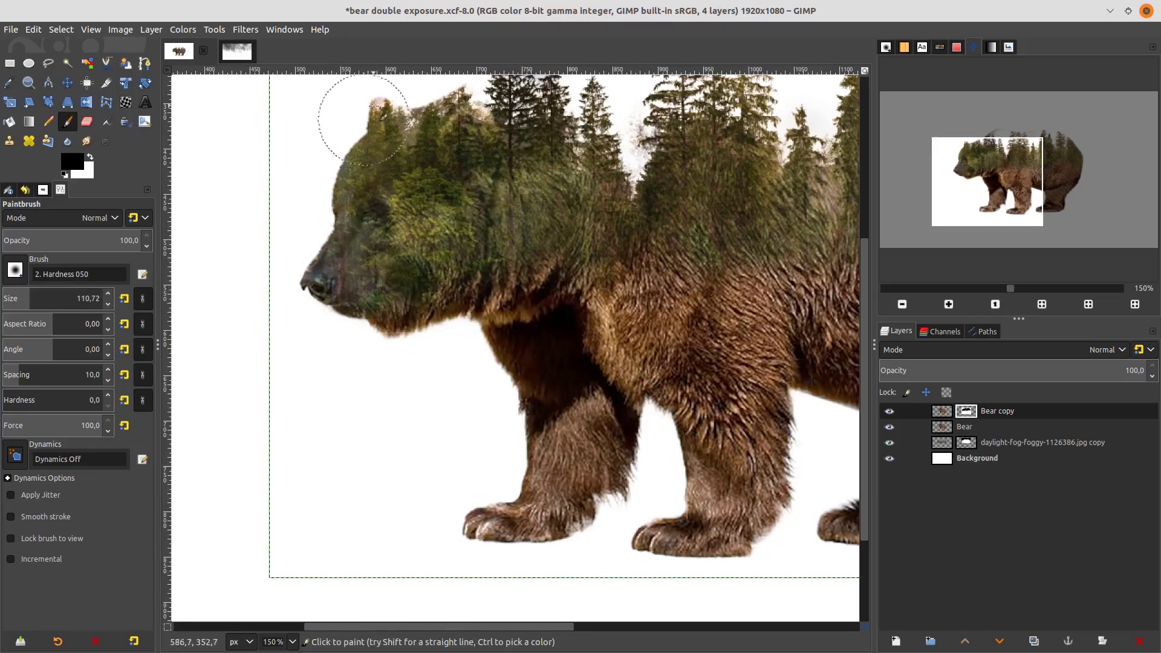
scroll(417, 194, down, 1)
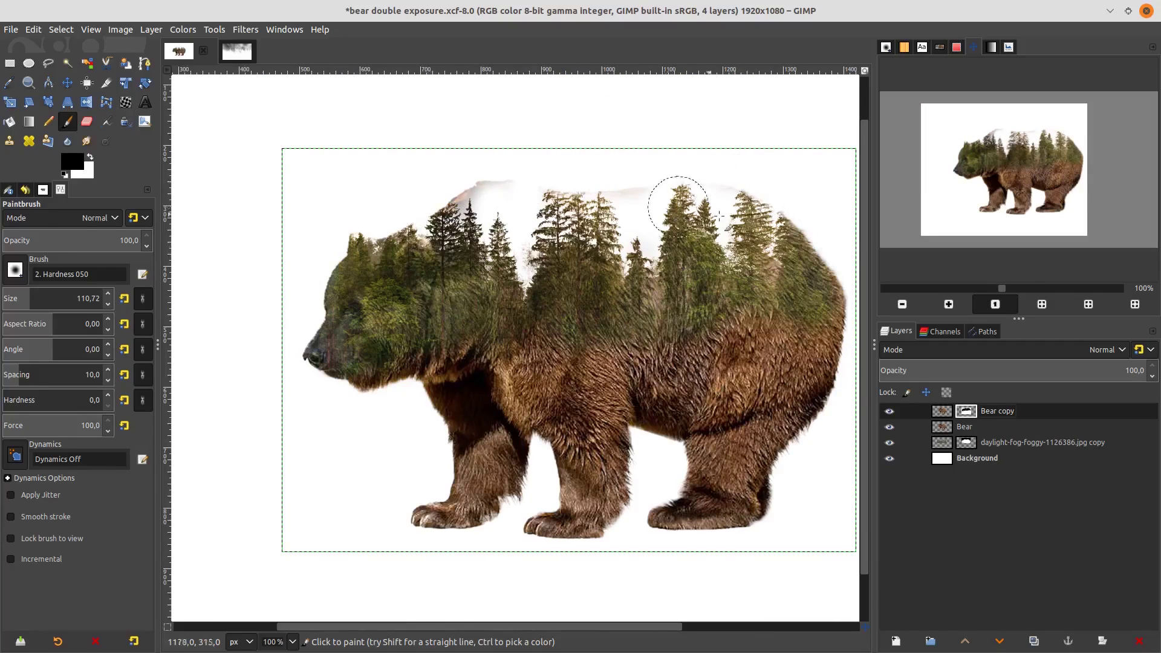
click(986, 445)
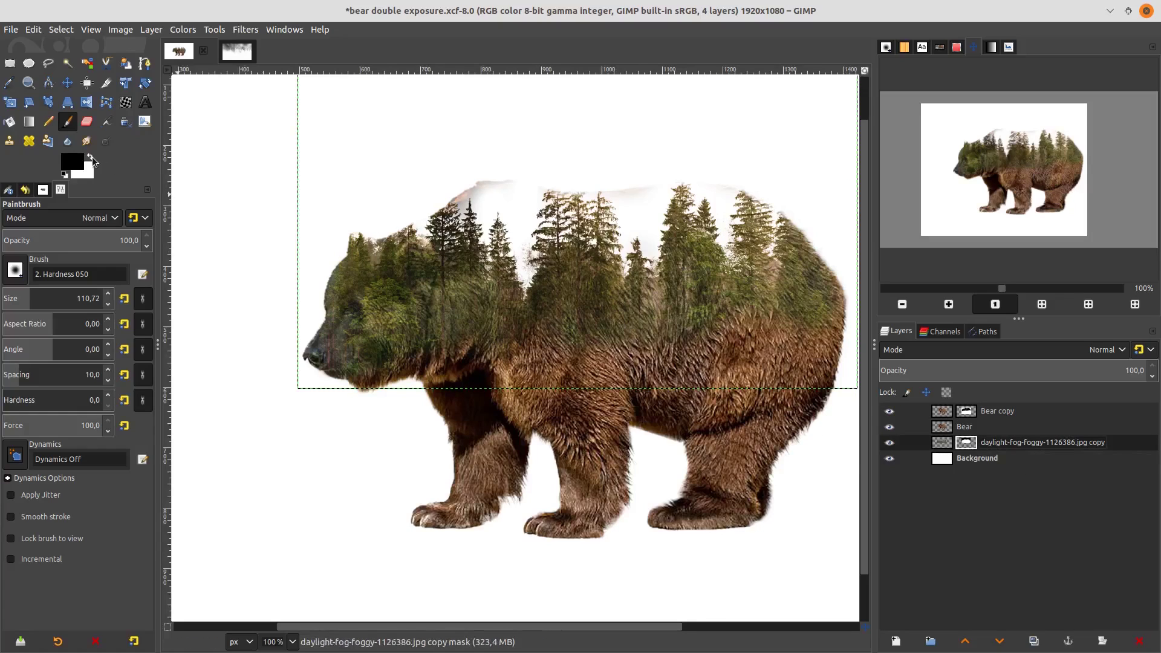
Paint white on the forest layer's mask to restore the tree tops above the bear, and save
click(91, 156)
scroll(547, 276, up, 2)
mouse_move(547, 276)
mouse_down()
mouse_move(570, 212)
mouse_move(565, 189)
mouse_move(635, 218)
mouse_move(703, 211)
mouse_move(669, 186)
mouse_move(759, 238)
mouse_move(798, 303)
mouse_up()
scroll(617, 211, right, 5)
scroll(674, 306, right, 5)
mouse_move(674, 306)
mouse_down()
mouse_move(616, 360)
mouse_move(638, 254)
mouse_move(650, 357)
mouse_move(622, 342)
mouse_move(622, 370)
mouse_move(653, 302)
mouse_up()
key(ctrl+s)
At 100% view, try a touch-up stroke on the bear's mask, then undo it
key(1)
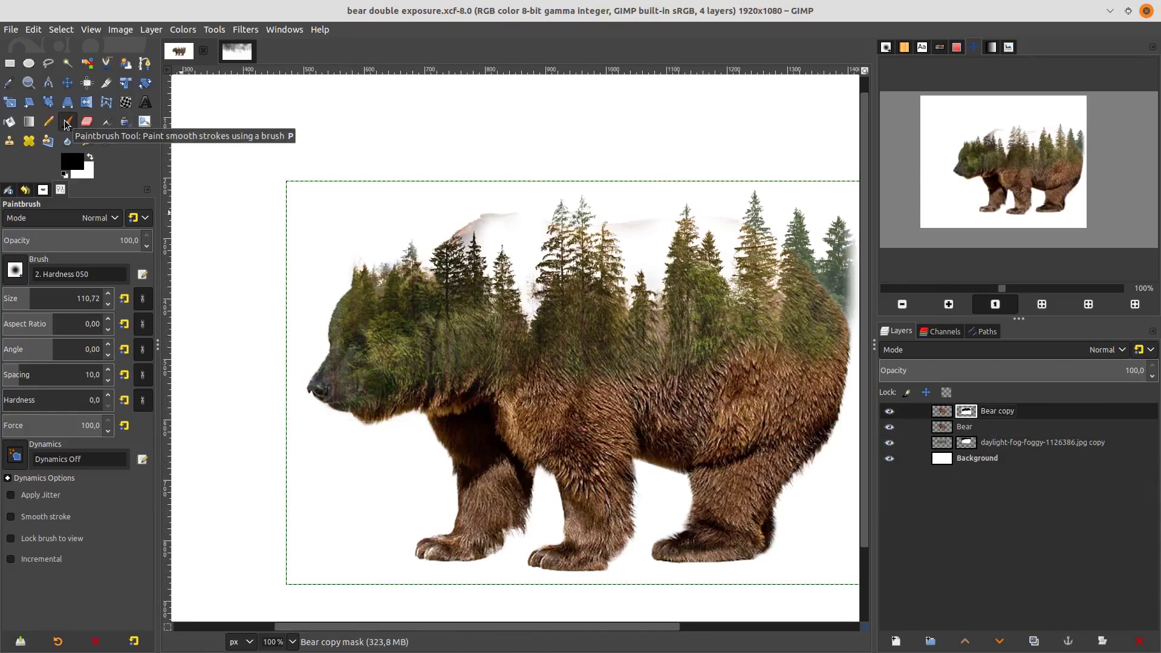
scroll(465, 210, up, 3)
drag(465, 209, 506, 199)
scroll(446, 194, down, 2)
scroll(632, 296, down, 1)
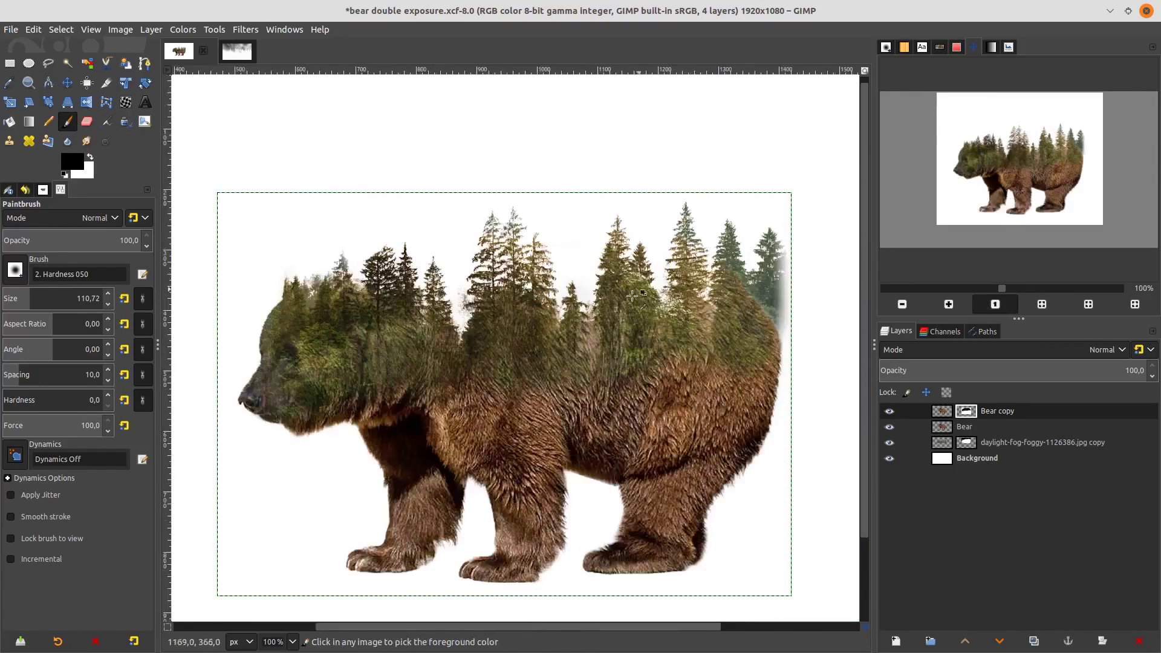
scroll(632, 296, down, 1)
scroll(641, 338, up, 2)
scroll(656, 423, down, 1)
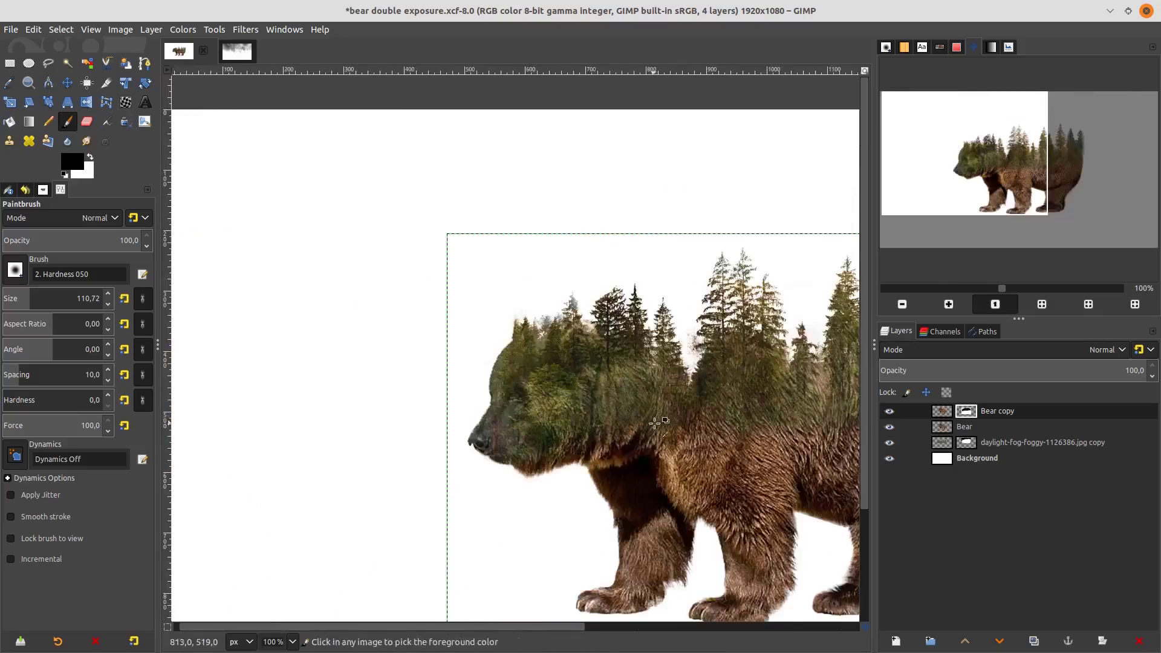
key(ctrl+z)
scroll(656, 422, down, 2)
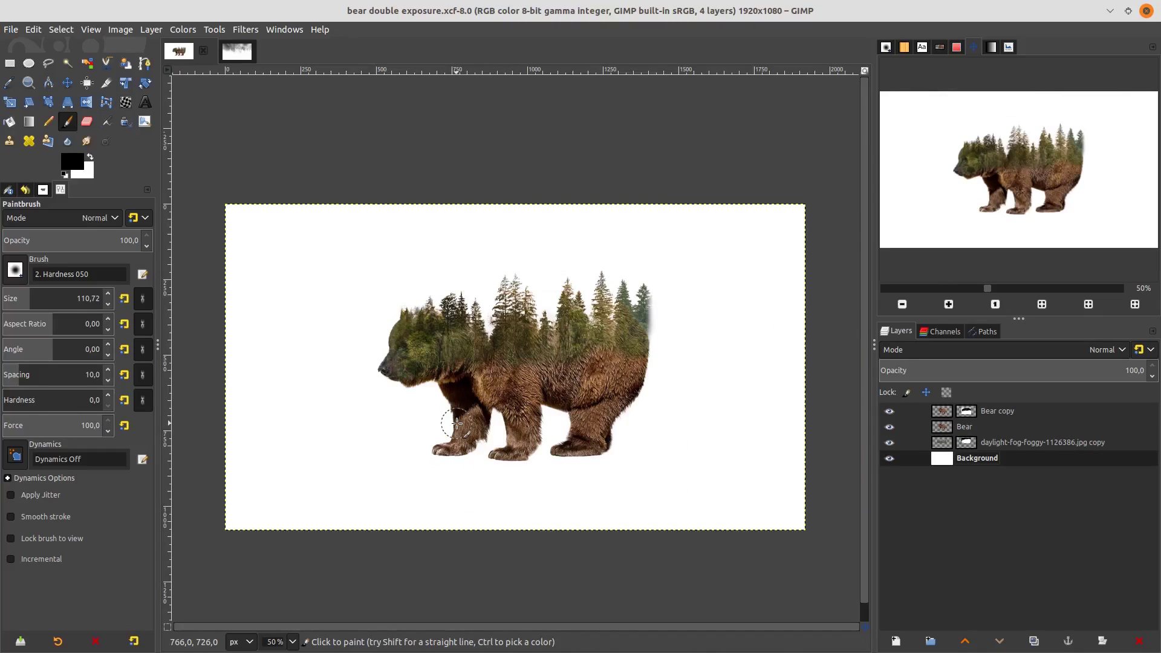
scroll(595, 364, up, 1)
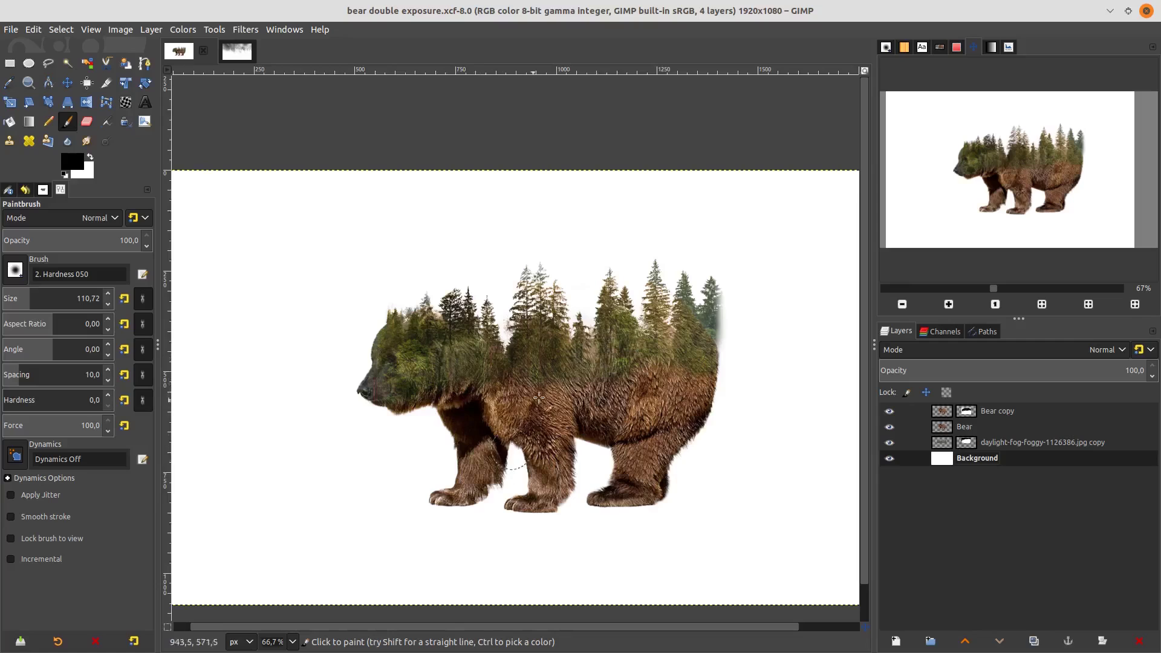
Shift the forest copy layer's hue to about -62 so the trees turn brownish
alt+middle_click(691, 254)
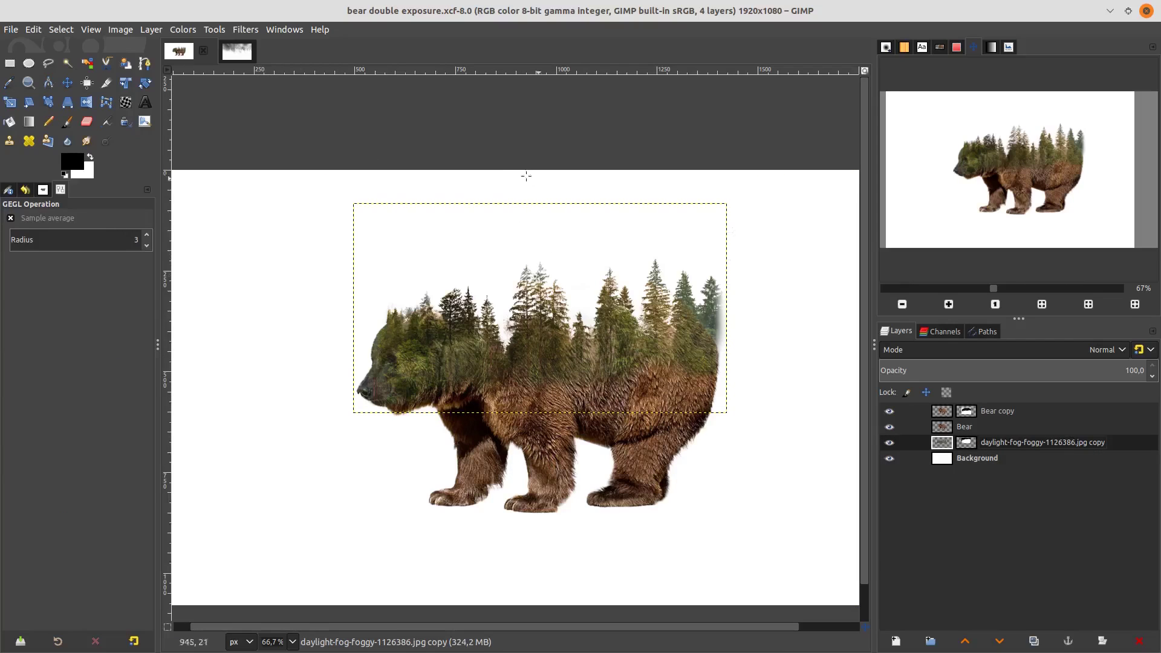
click(183, 29)
click(233, 91)
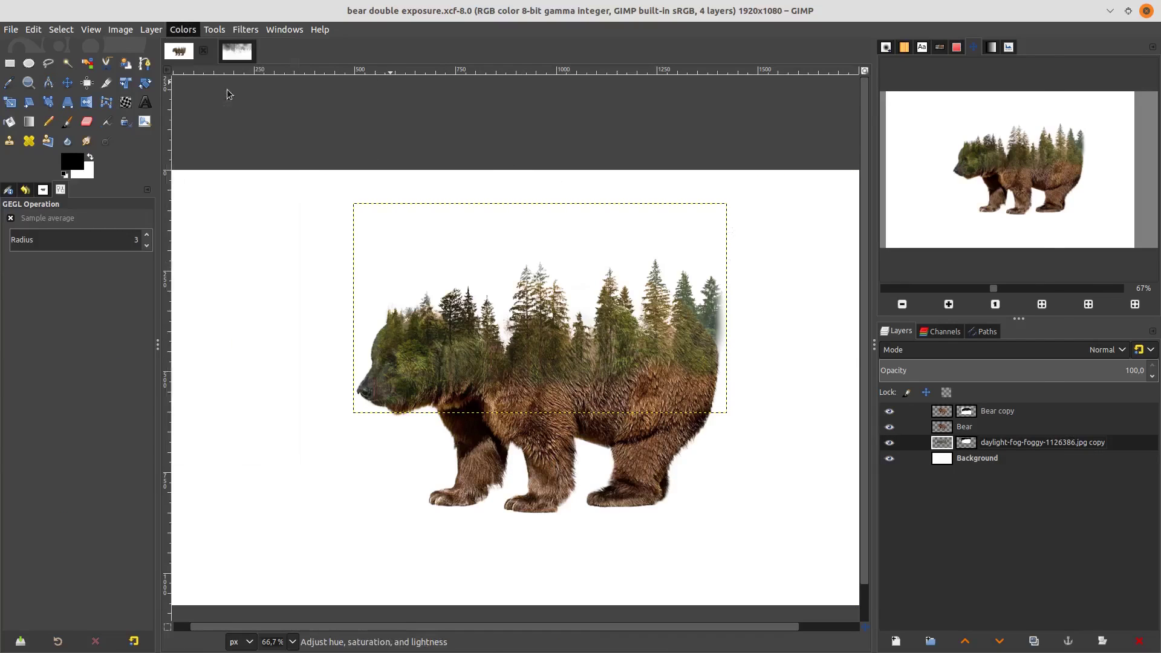
drag(907, 254, 893, 253)
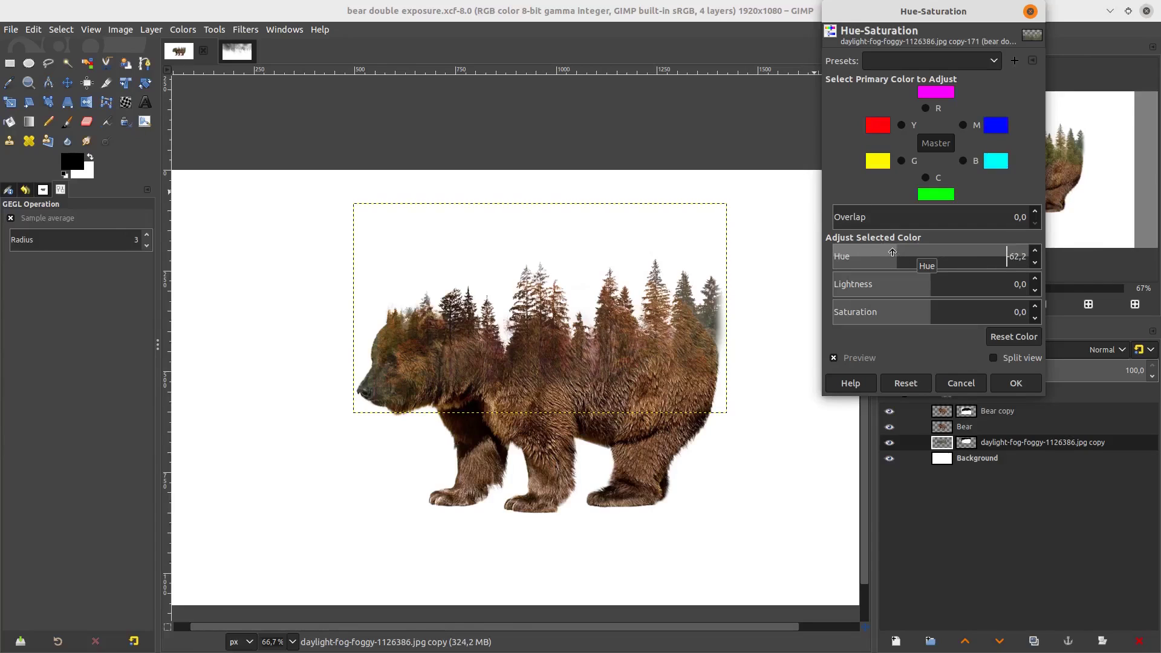
click(1002, 381)
On the forest layer's mask, paint out the green trees along the bear's right edge
scroll(696, 466, up, 3)
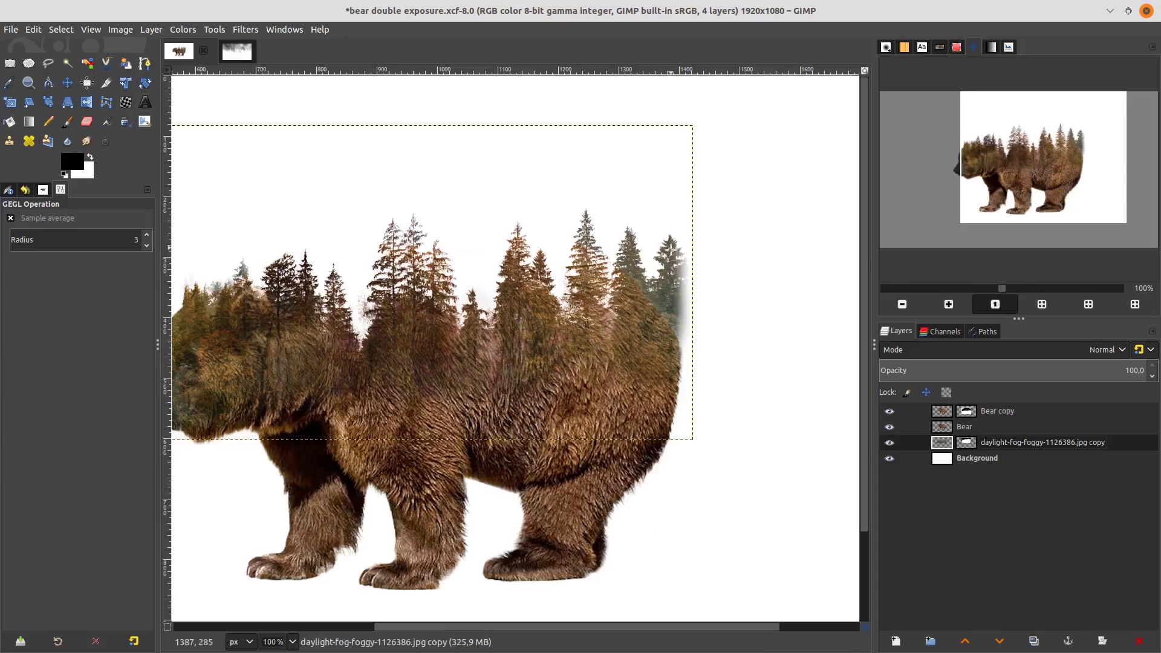
scroll(850, 444, left, 3)
click(968, 442)
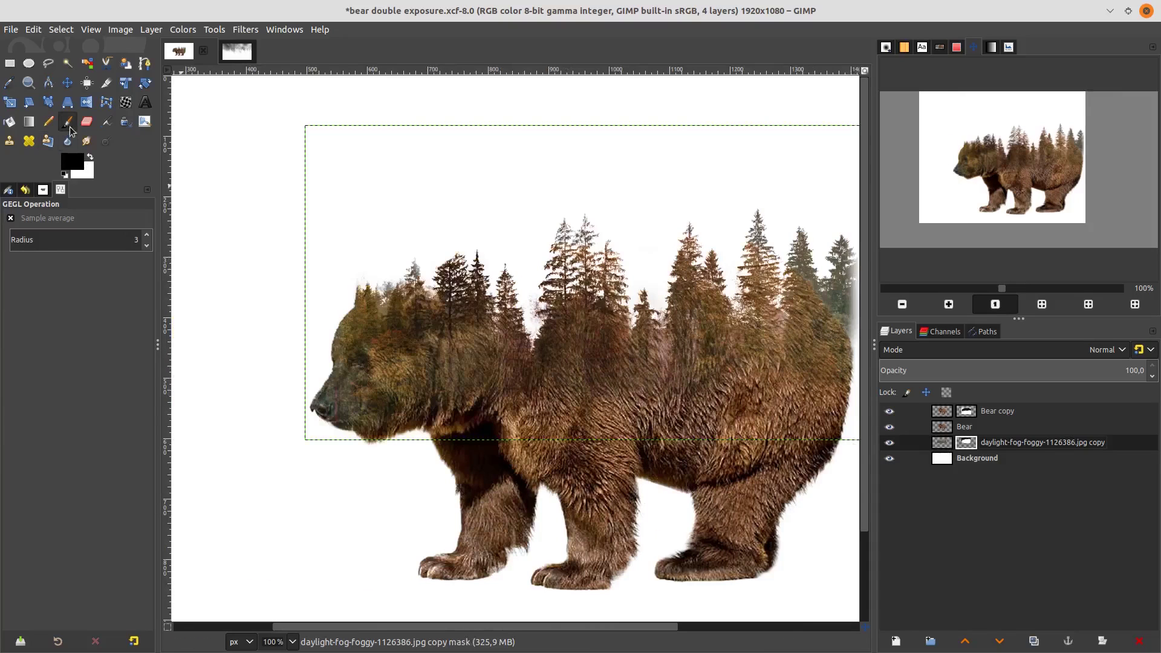
click(67, 122)
scroll(336, 258, up, 2)
mouse_move(557, 241)
mouse_down()
mouse_move(582, 301)
mouse_move(561, 230)
mouse_move(580, 353)
mouse_move(600, 395)
mouse_move(535, 282)
mouse_move(572, 414)
mouse_up()
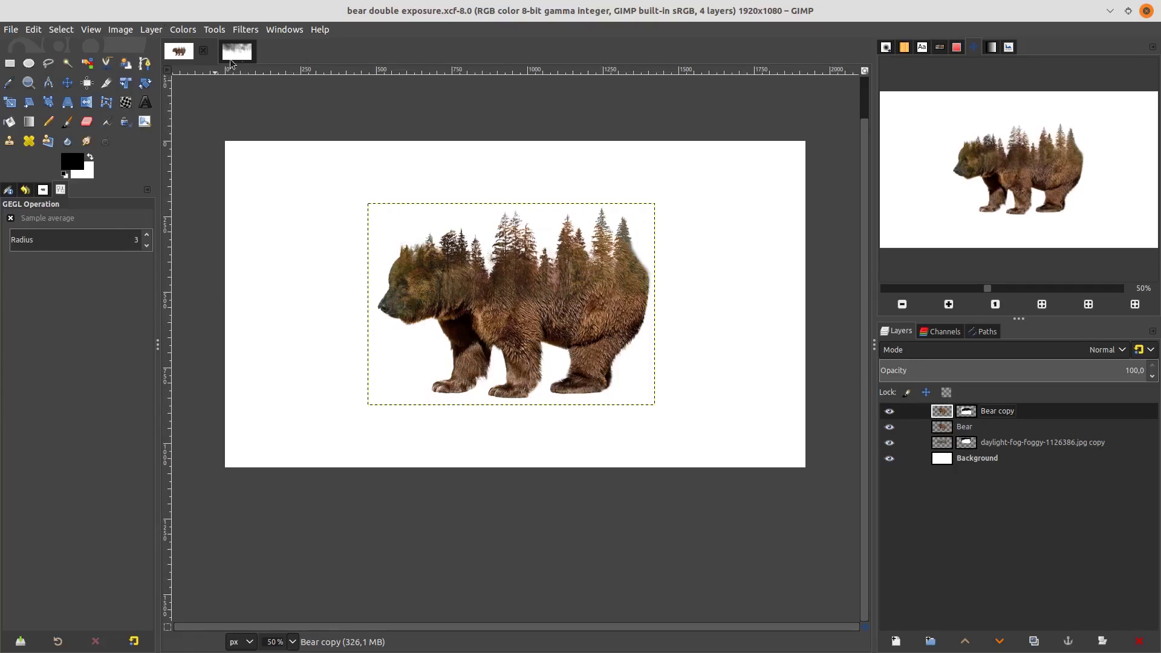
Apply an Exposure adjustment to Bear copy with black level raised to about 0.023
click(183, 29)
click(203, 119)
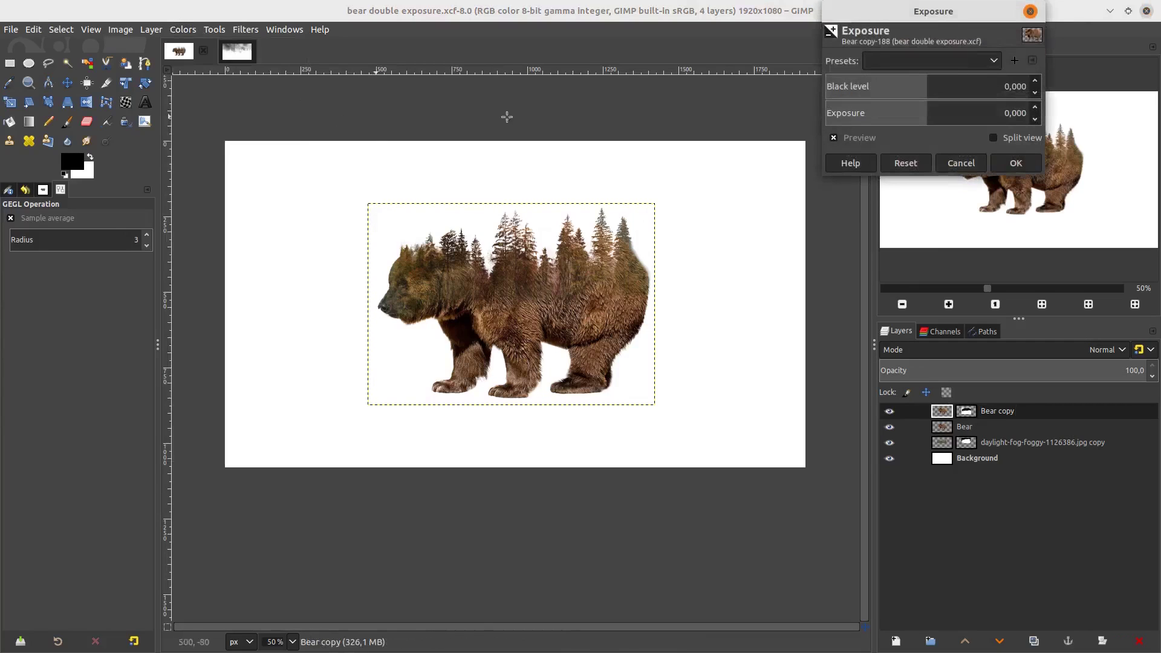
click(926, 86)
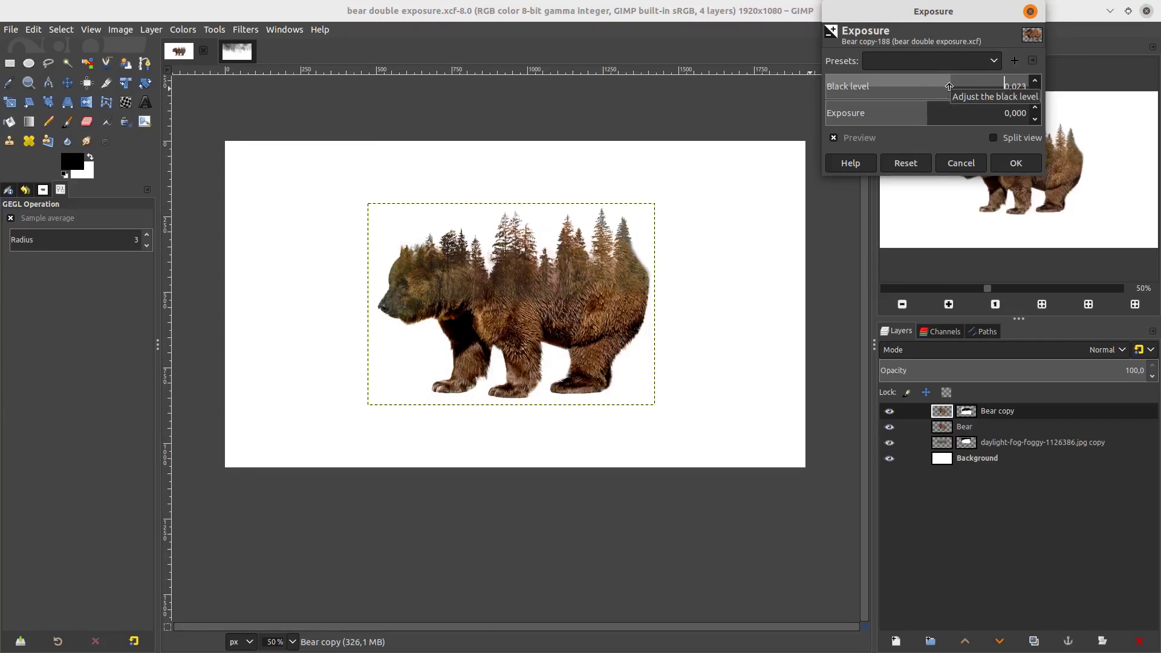
click(1022, 169)
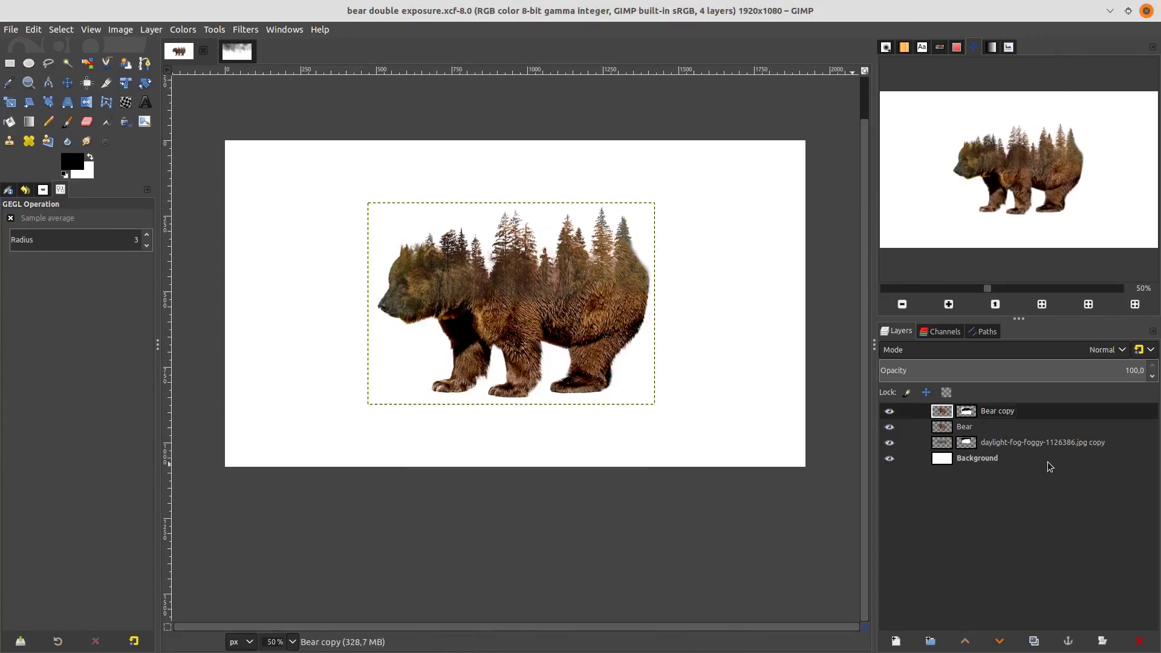
click(1050, 459)
Load wear-3289266.jpg as a new layer above Background
click(11, 29)
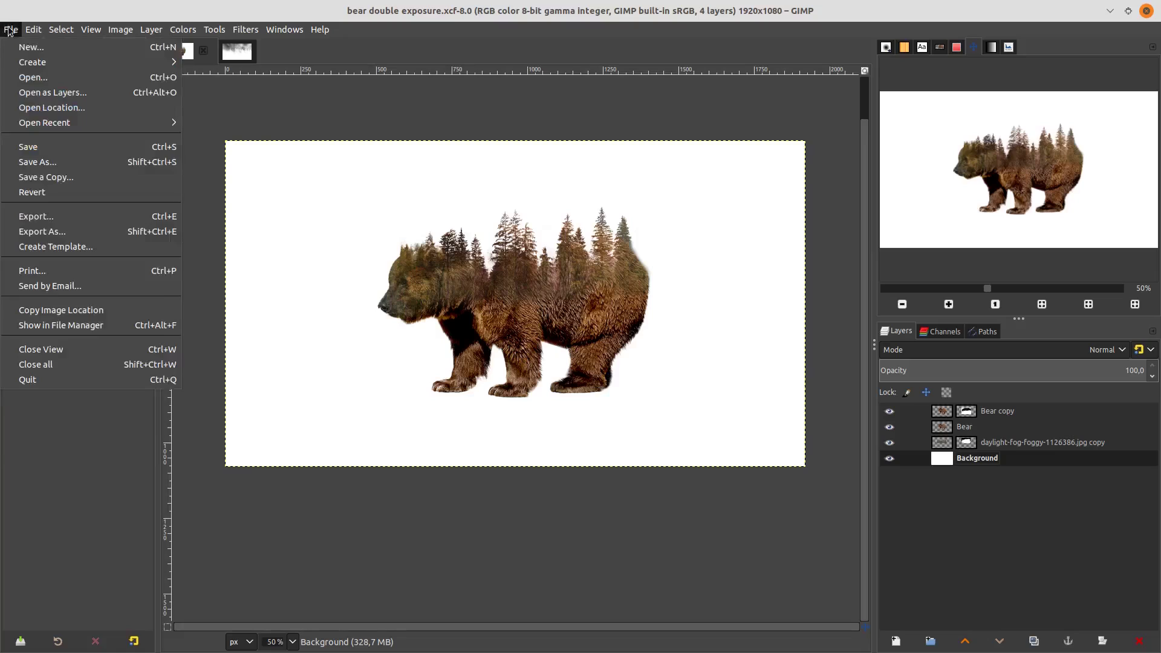
click(42, 91)
click(280, 197)
click(276, 213)
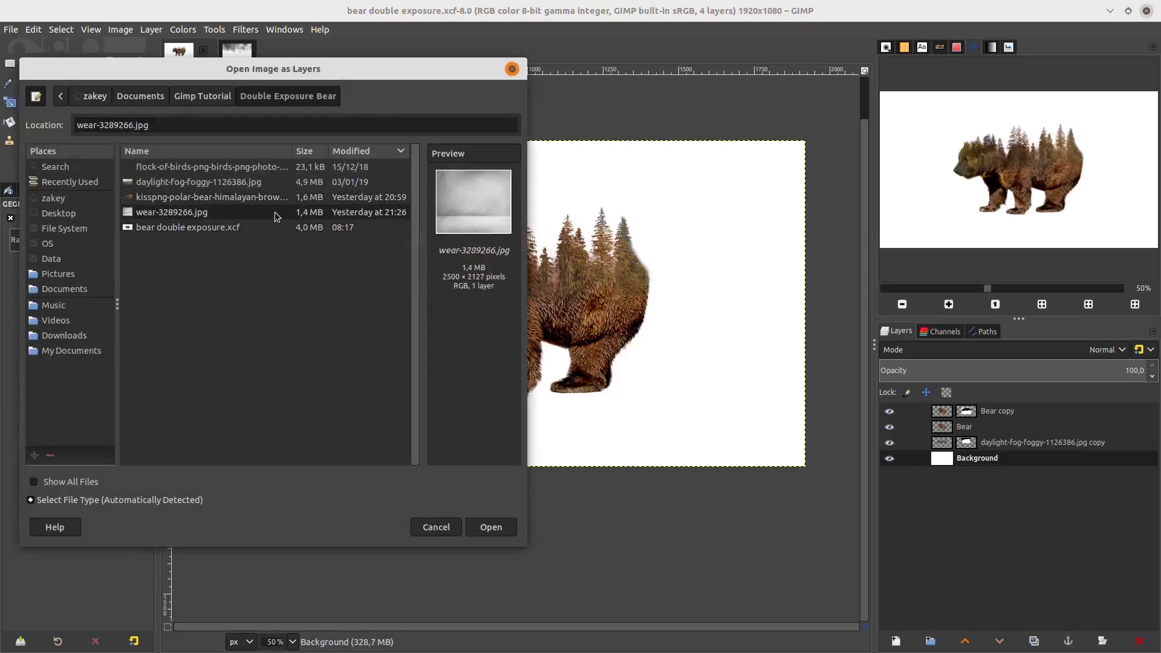
click(490, 528)
Position the concrete texture to fill the canvas and save the file
key(minus)
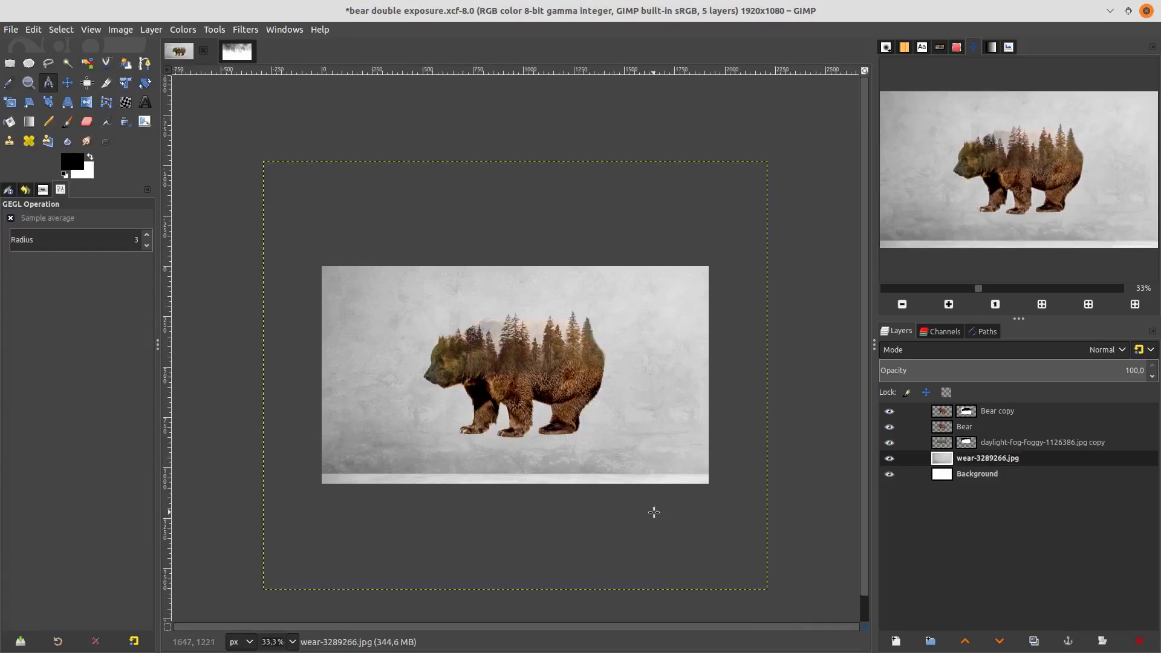
key(plus)
key(m)
drag(621, 270, 626, 279)
key(ctrl+s)
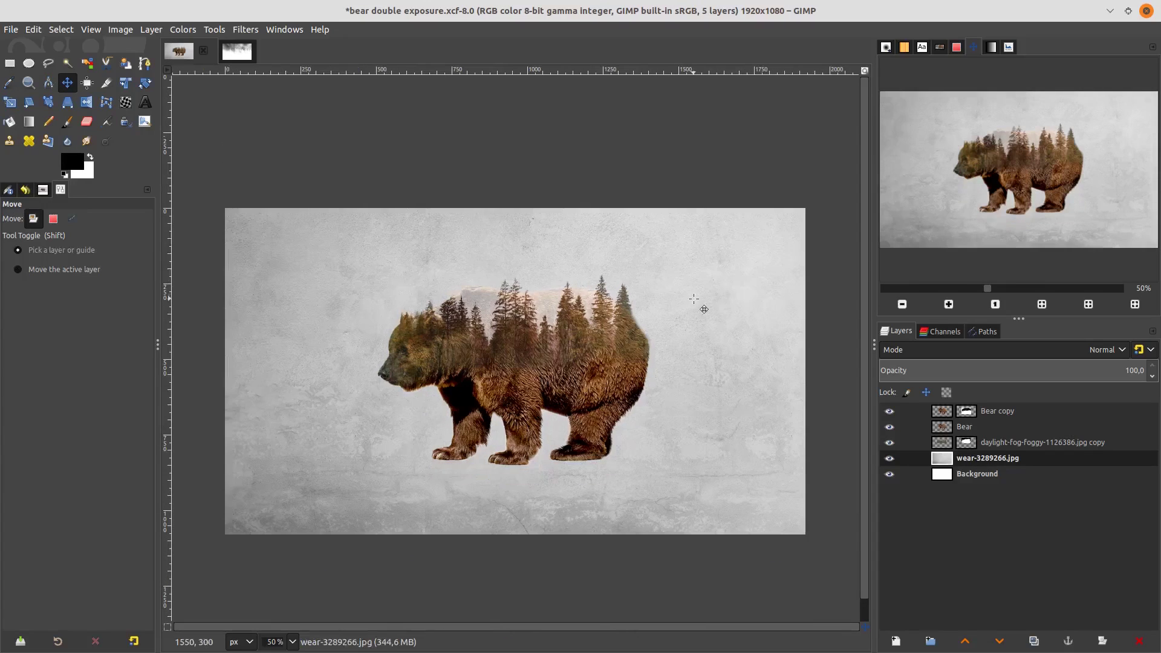
key(shift+ctrl+j)
key(1)
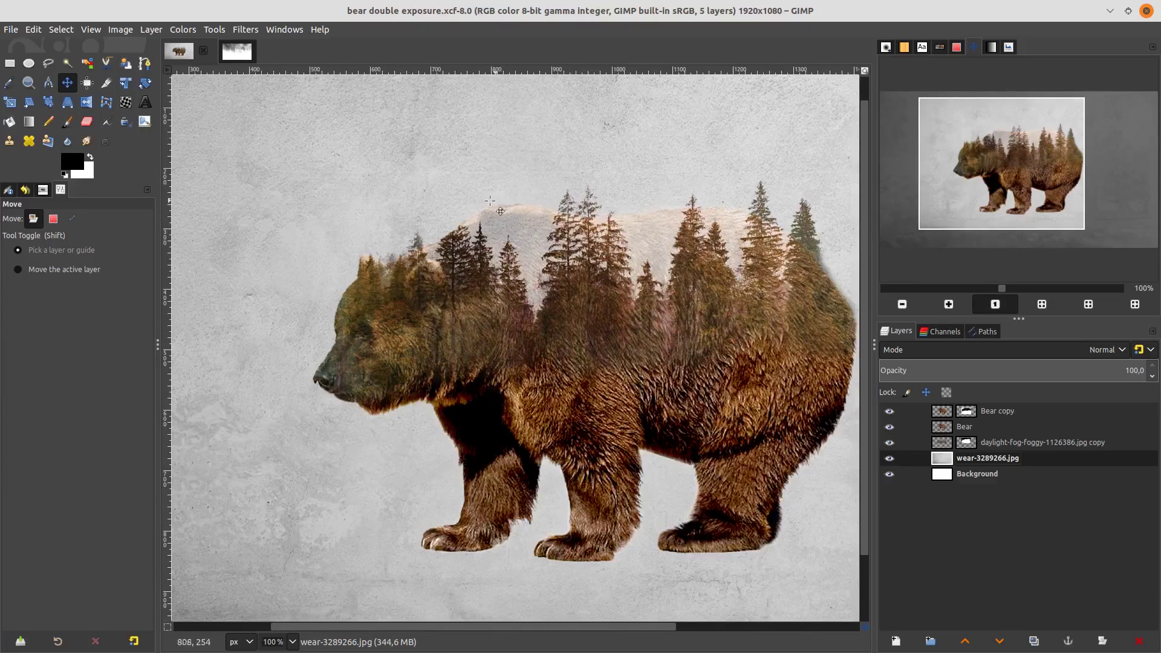
click(1037, 427)
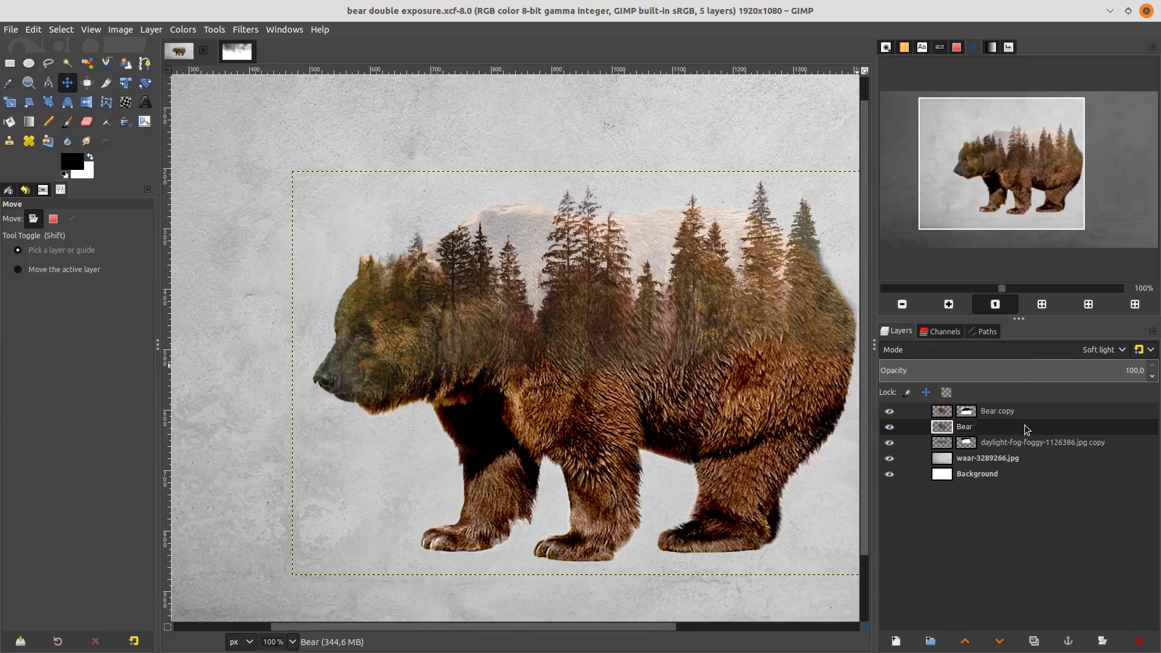
Add a white, fully opaque layer mask to the Bear layer
right_click(1026, 430)
click(990, 266)
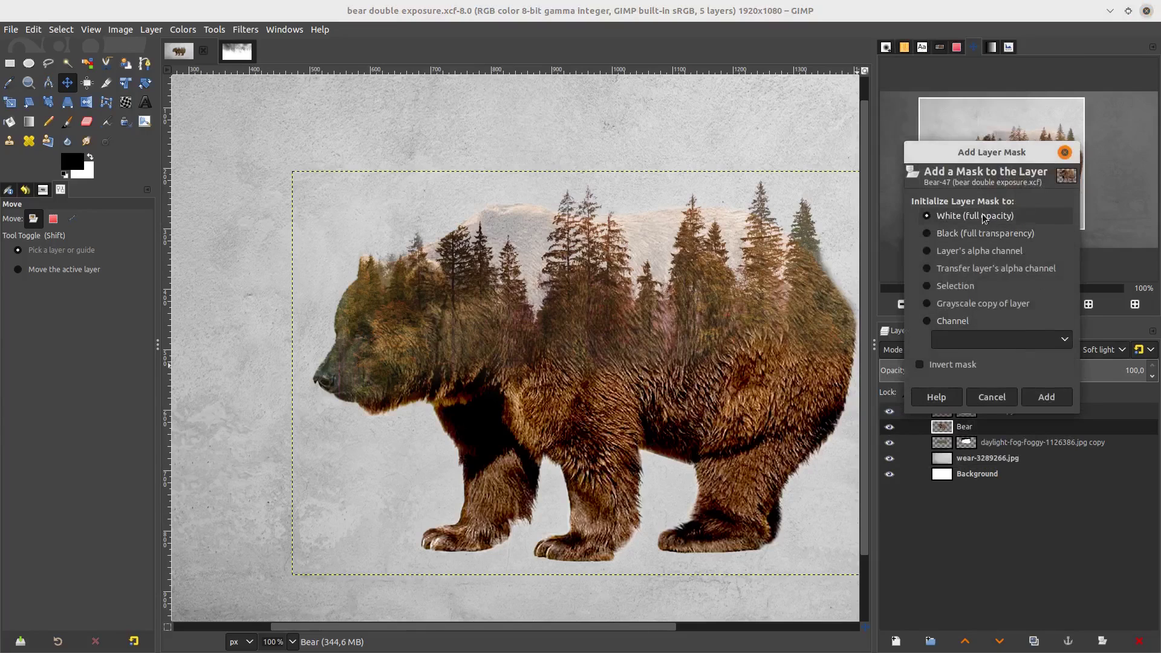
click(1045, 396)
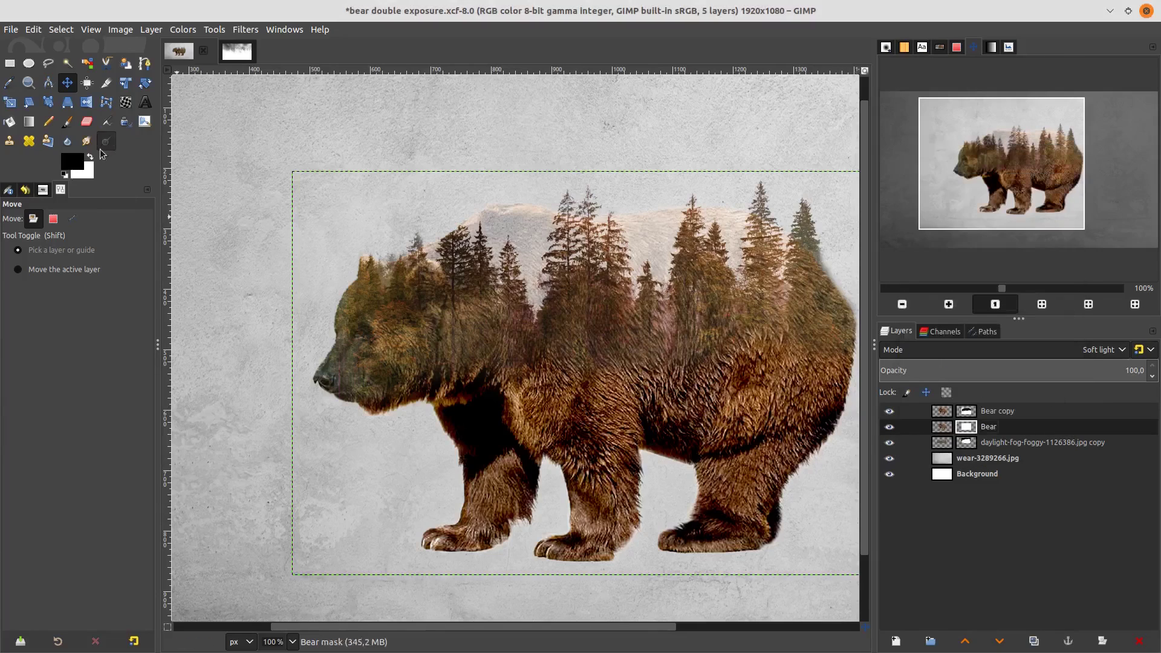
With a ~190 px brush, paint out the pale mountain behind the treetops and save
click(67, 122)
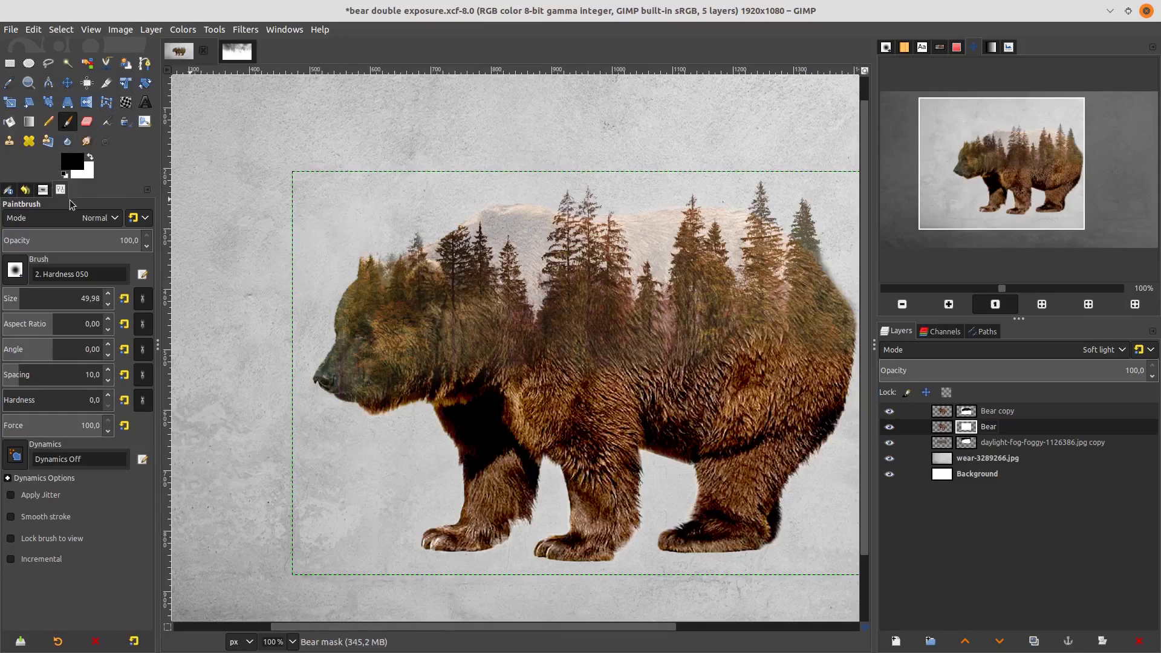
drag(38, 302, 39, 298)
mouse_move(363, 266)
mouse_down()
mouse_move(389, 242)
mouse_move(662, 258)
mouse_up()
key(minus)
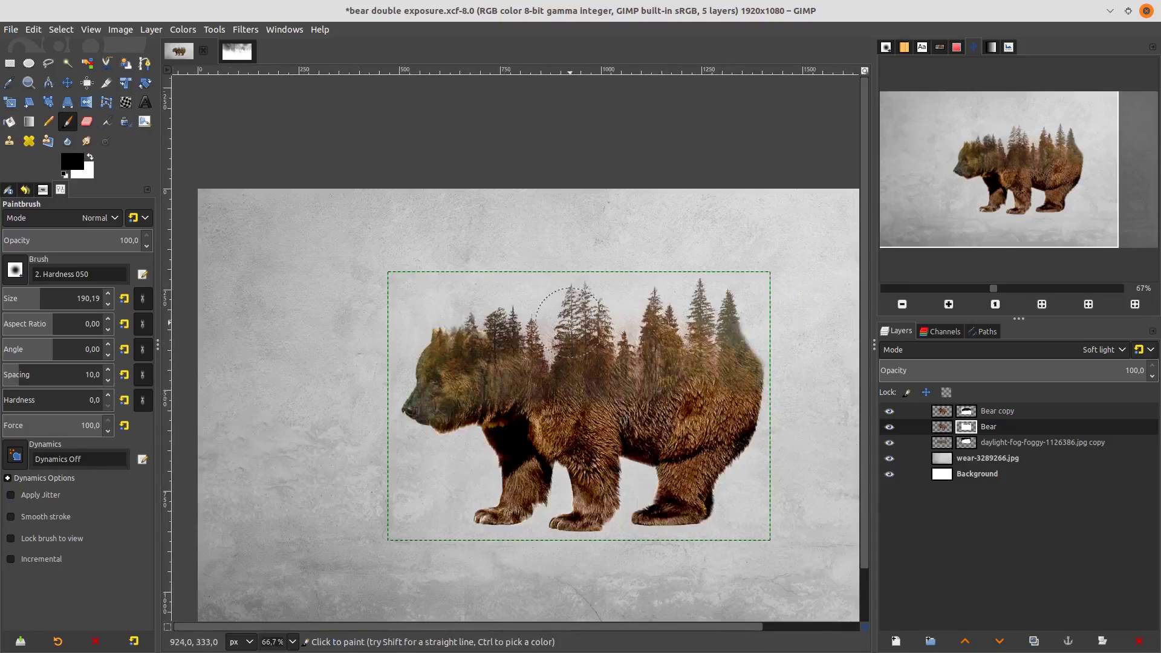
key(minus)
key(ctrl+s)
key(End)
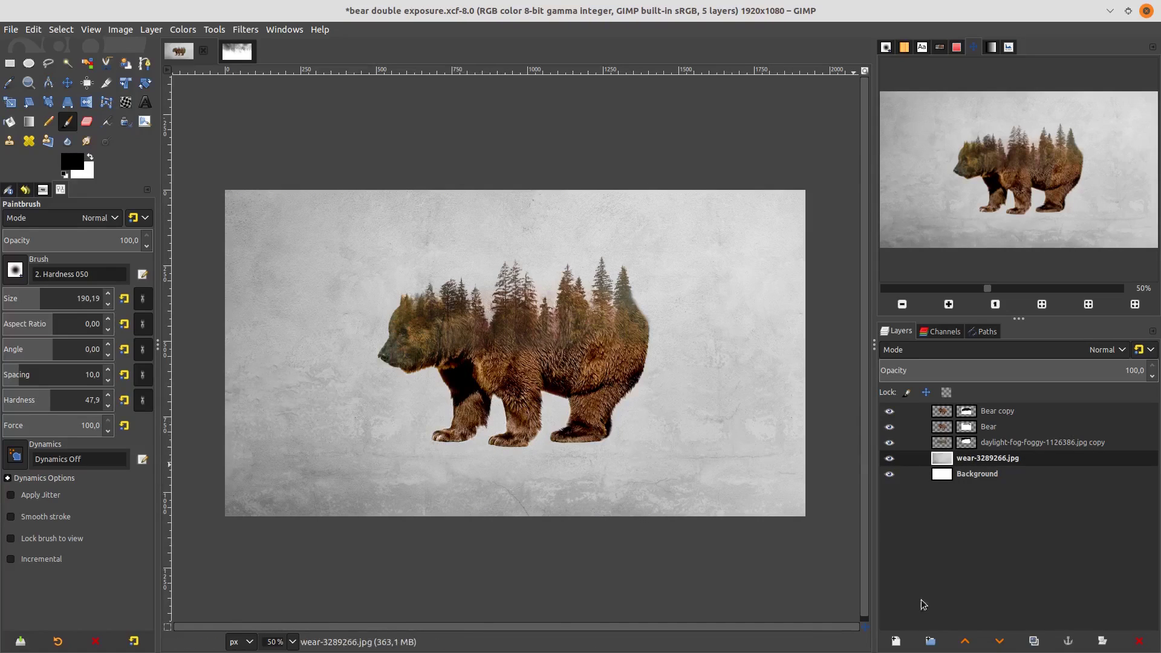
Create an empty layer named shadow and flatten the brush into a wide ellipse
click(898, 641)
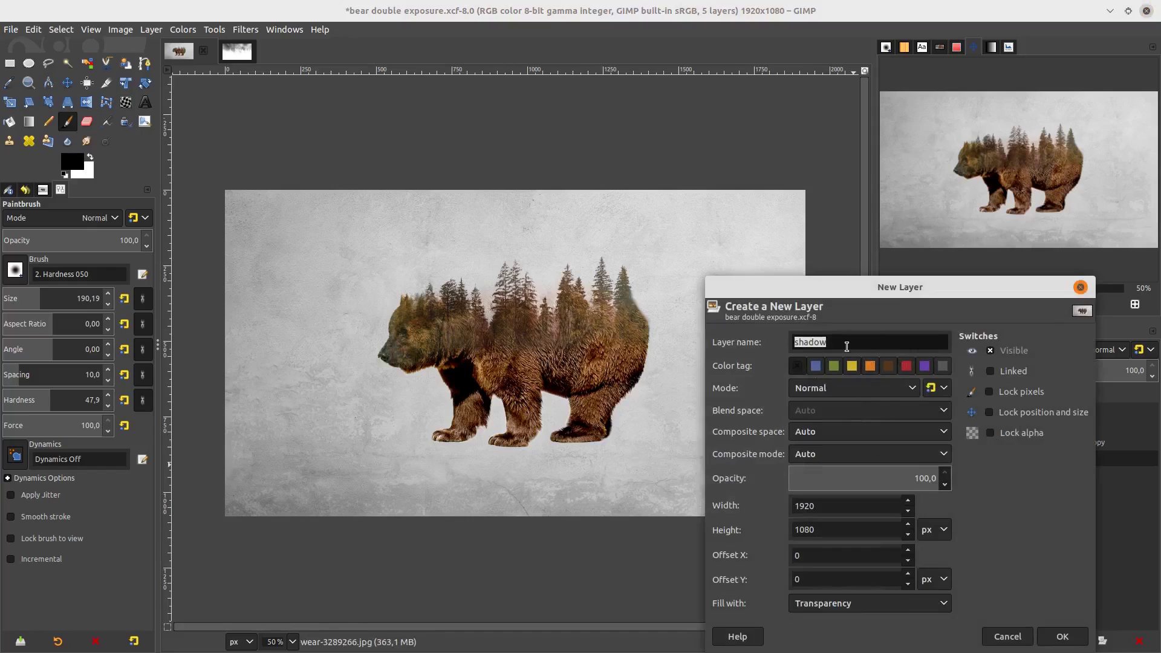
click(1059, 642)
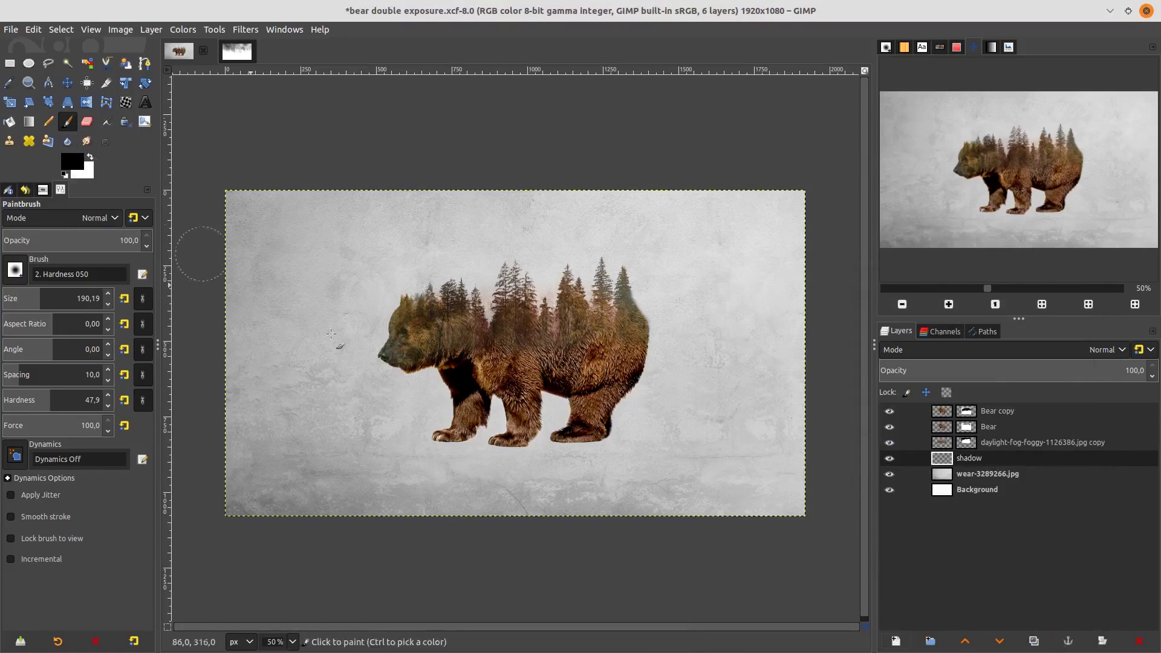
scroll(470, 403, up, 1)
scroll(472, 408, up, 1)
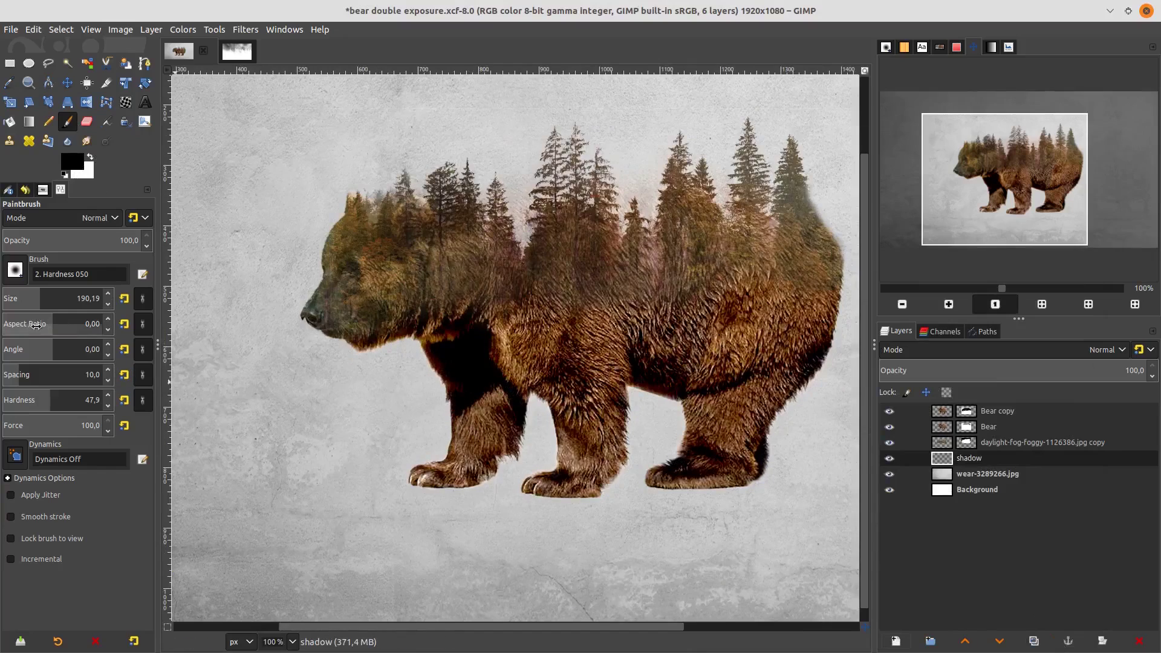
drag(47, 324, 51, 323)
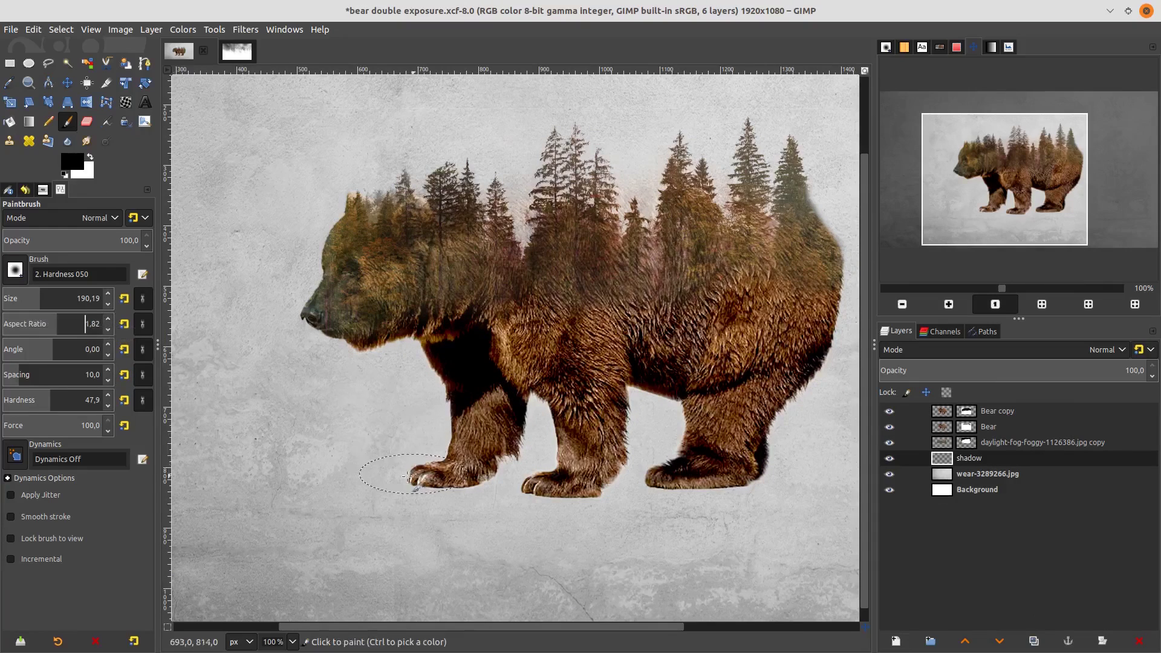
click(59, 322)
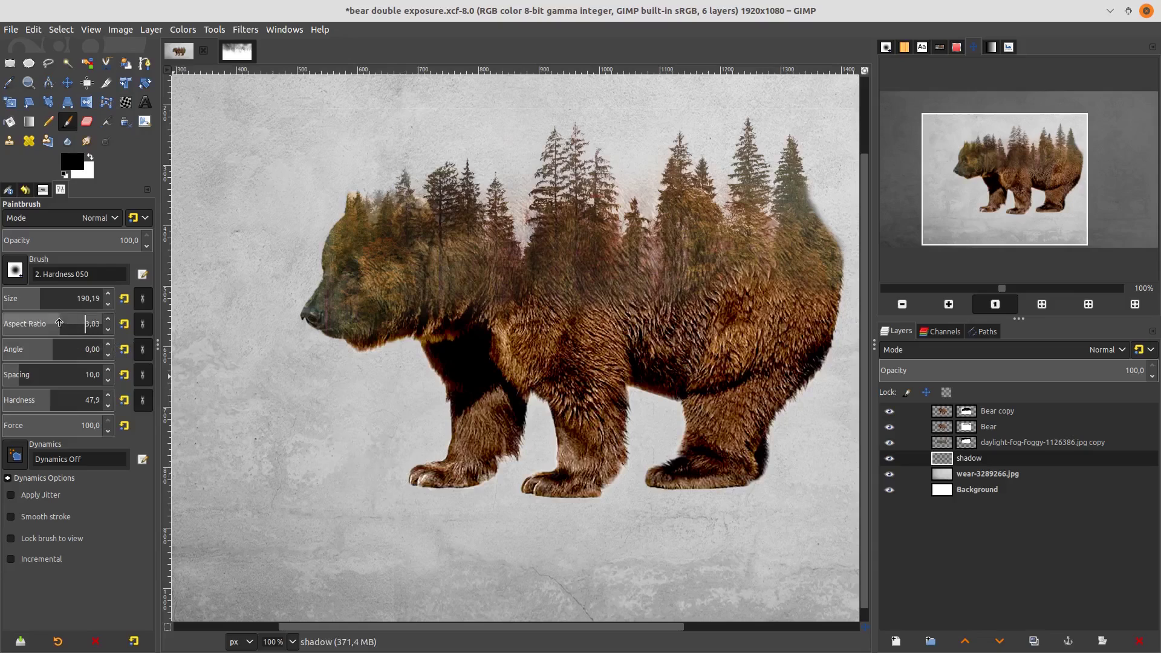
drag(59, 323, 66, 323)
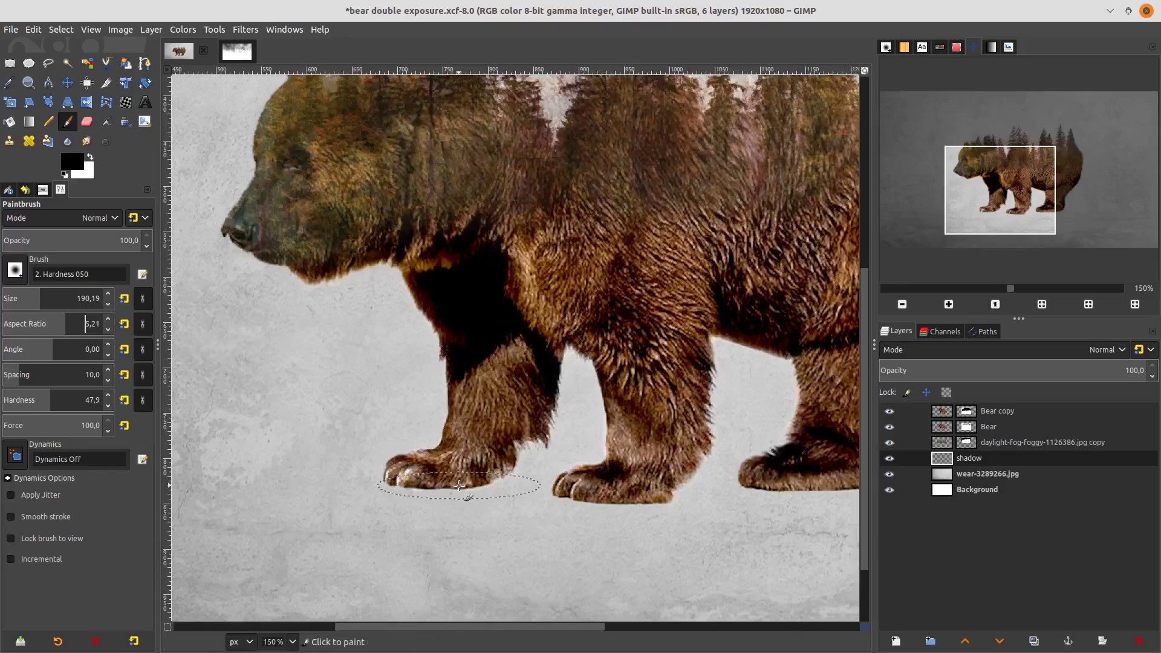
Paint soft shadows under the front paw, rear paw and between the front paws
scroll(452, 479, up, 1)
drag(464, 479, 478, 491)
scroll(472, 479, right, 5)
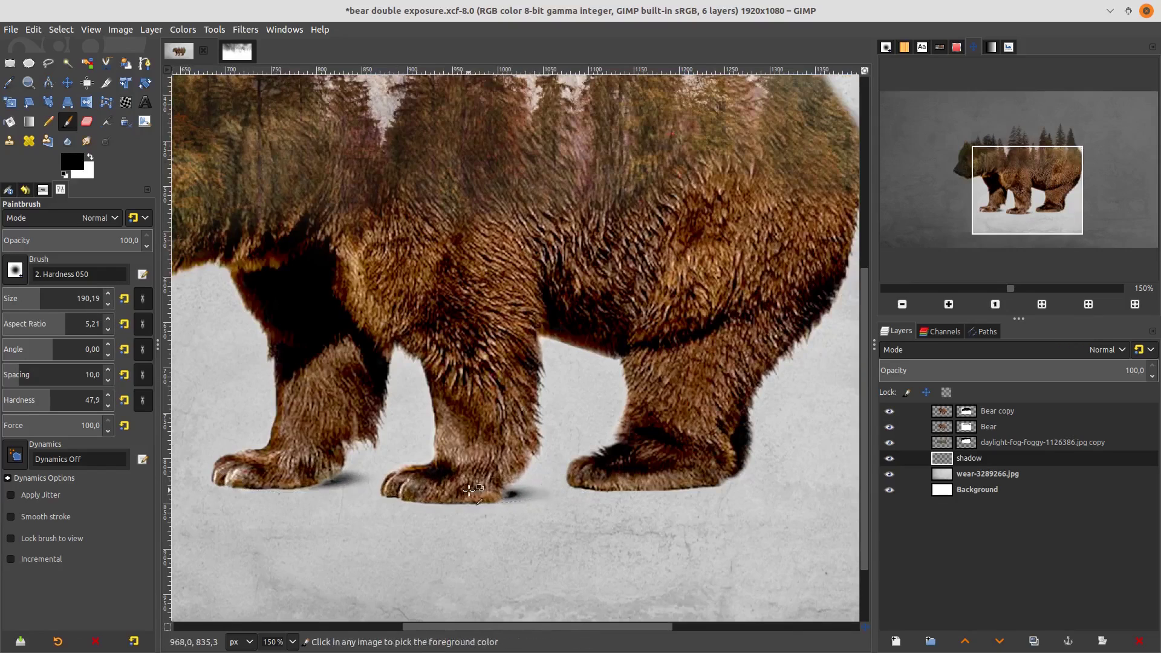
mouse_move(659, 483)
mouse_down()
mouse_move(609, 483)
mouse_move(731, 477)
mouse_up()
scroll(533, 560, down, 4)
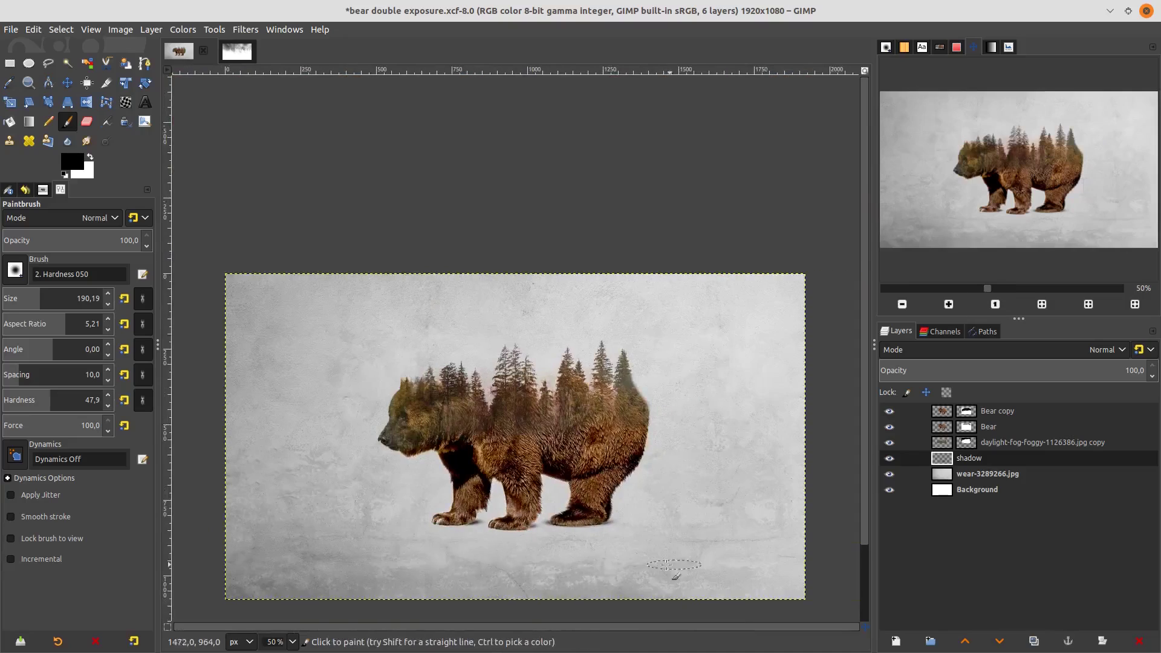
scroll(533, 560, up, 3)
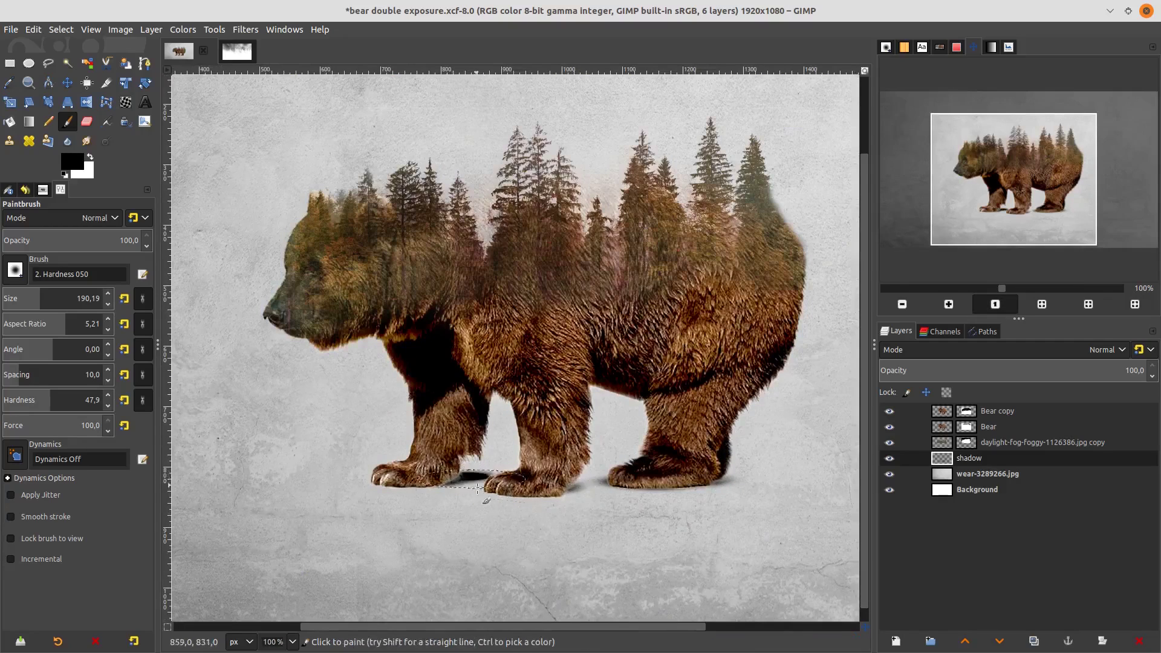
click(455, 481)
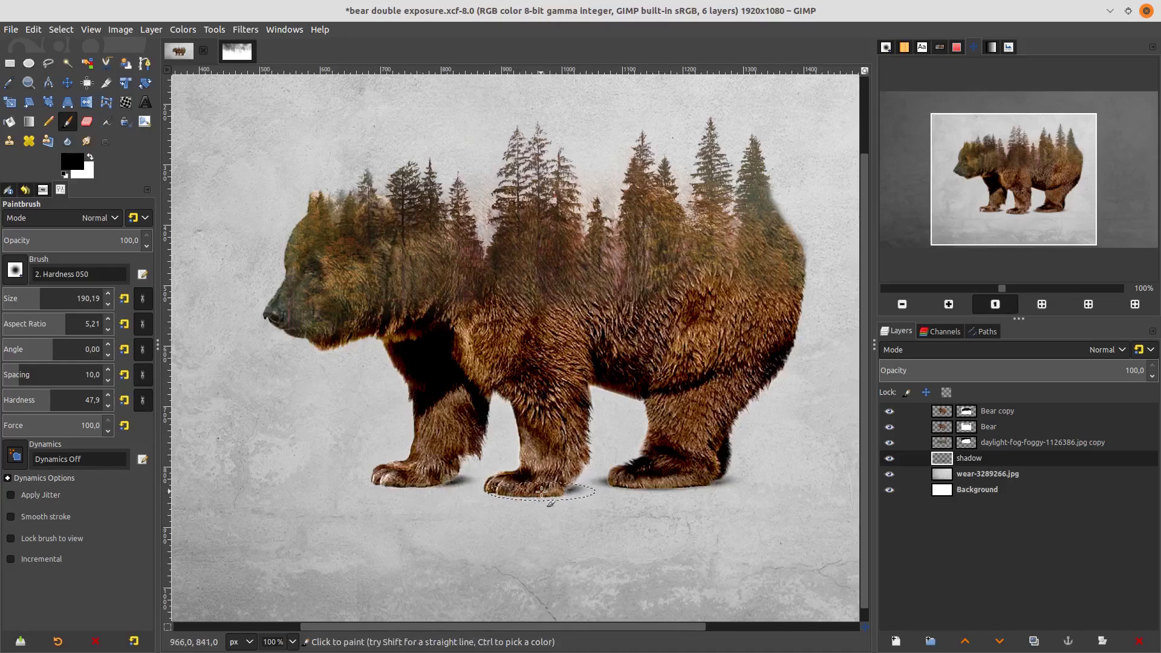
scroll(619, 484, up, 1)
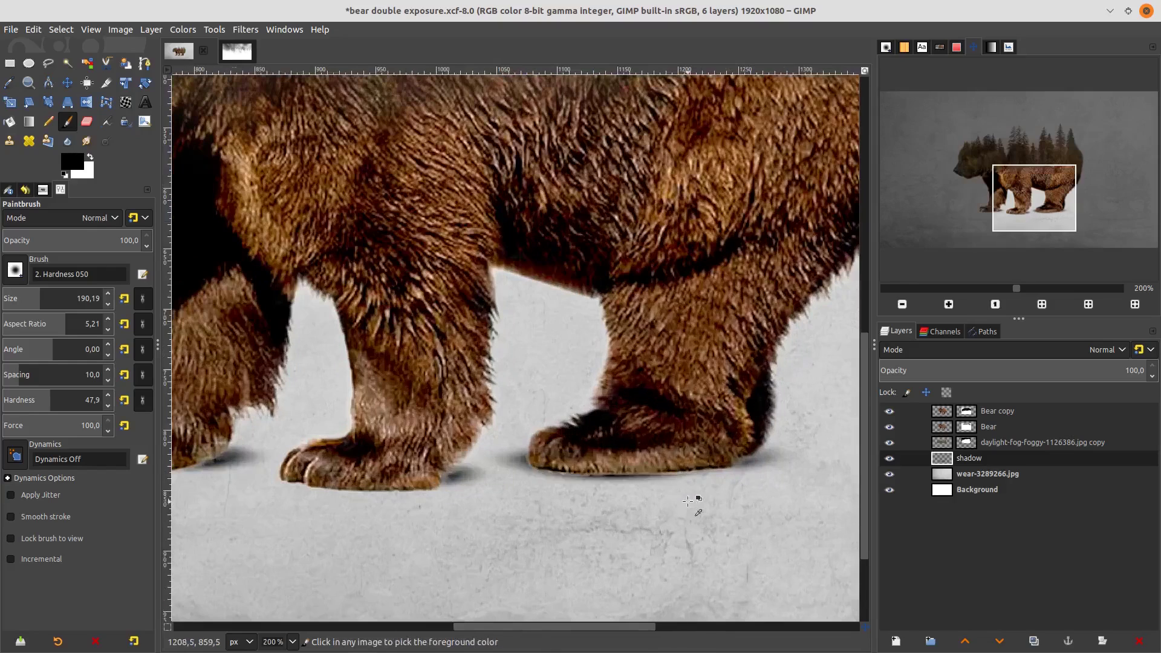
scroll(728, 496, down, 4)
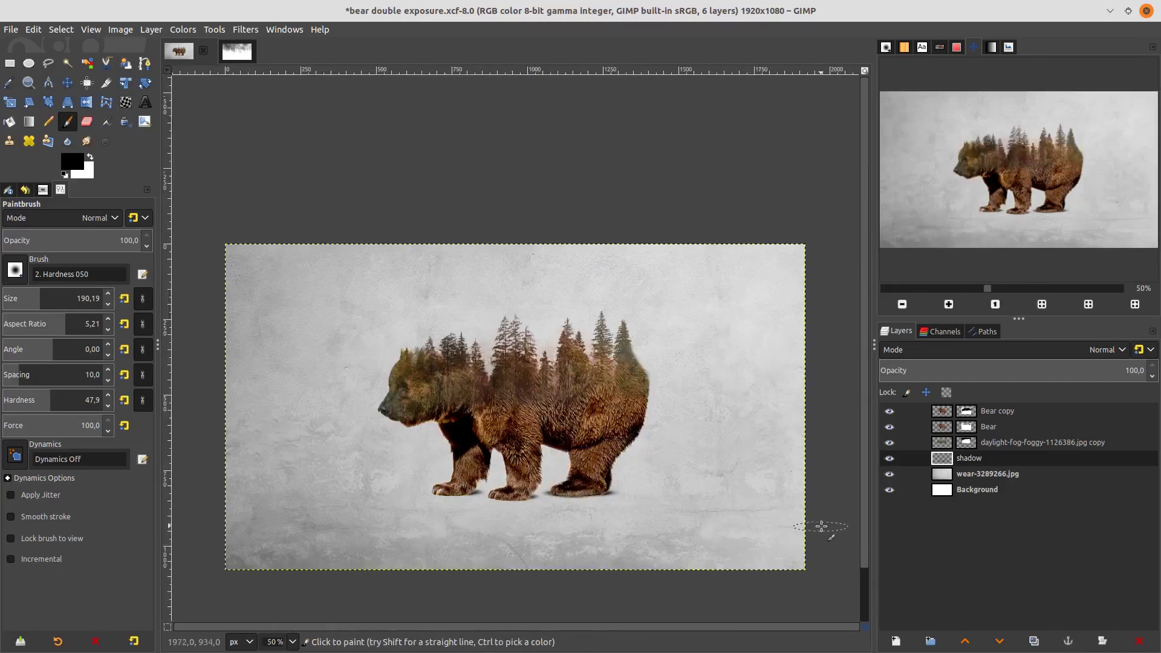
scroll(601, 538, up, 5)
With hardness 0 and size about 256, paint a broad shadow under the bear and save
drag(59, 392, 5, 394)
drag(40, 297, 48, 296)
scroll(602, 503, down, 1)
drag(580, 493, 725, 493)
scroll(616, 510, right, 4)
scroll(616, 510, down, 3)
key(ctrl+s)
Make the top Bear copy layer active so the new layer lands above it
click(962, 491)
key(Page_Up)
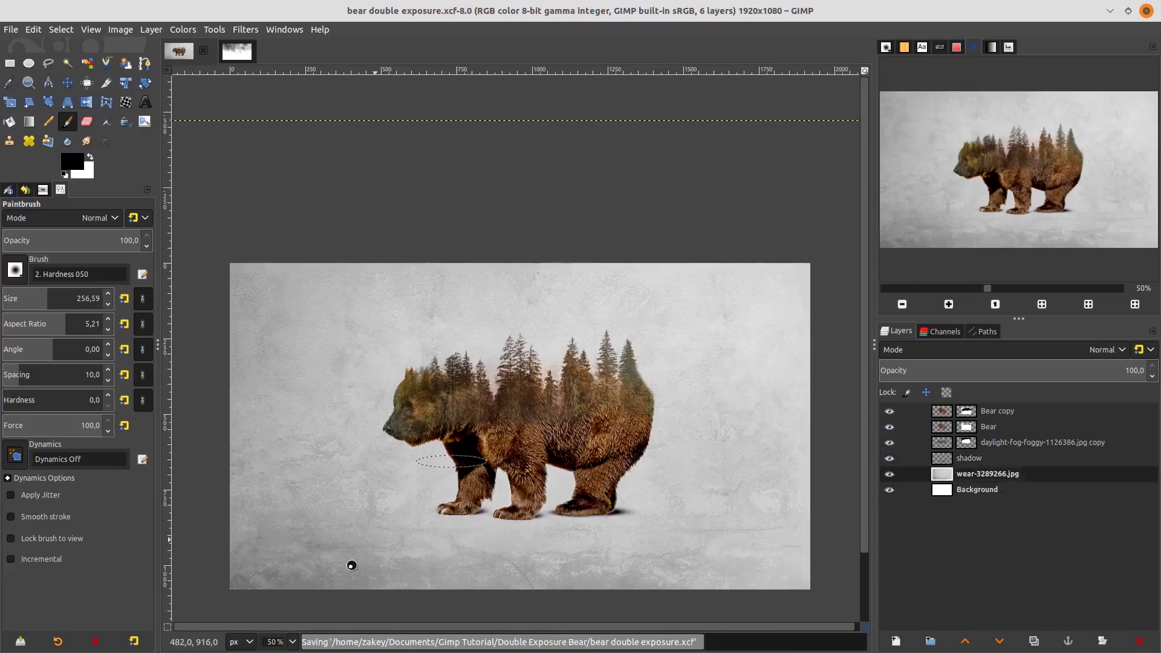
scroll(350, 563, down, 2)
scroll(387, 459, up, 2)
key(Home)
scroll(570, 398, down, 1)
key(shift+s)
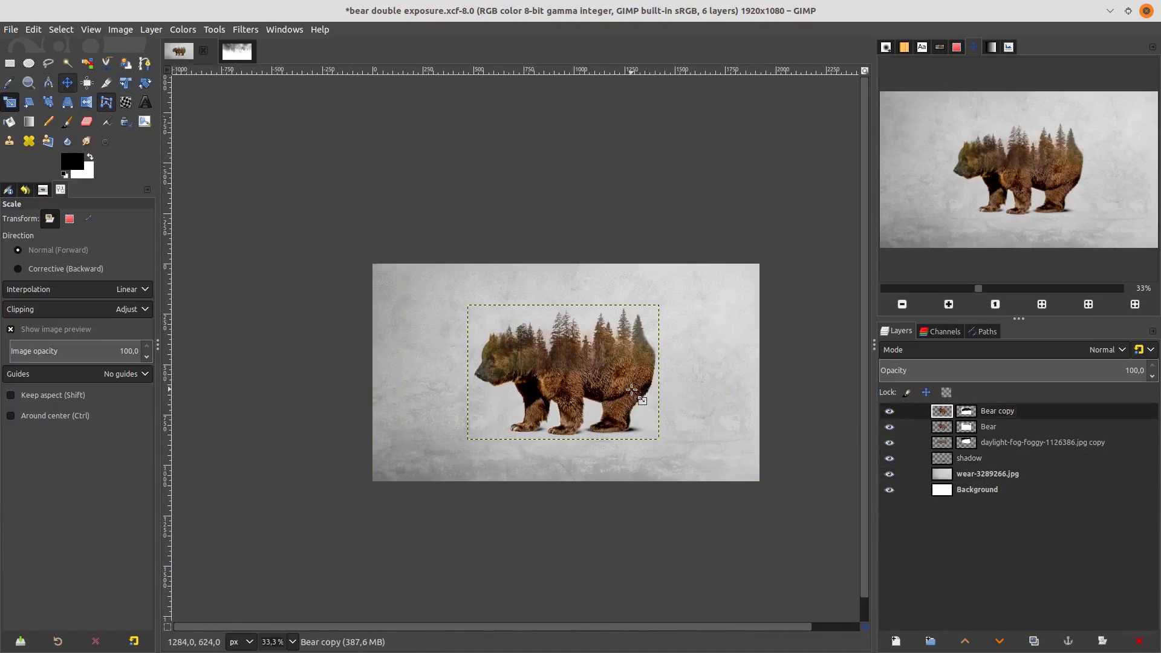
scroll(632, 390, up, 1)
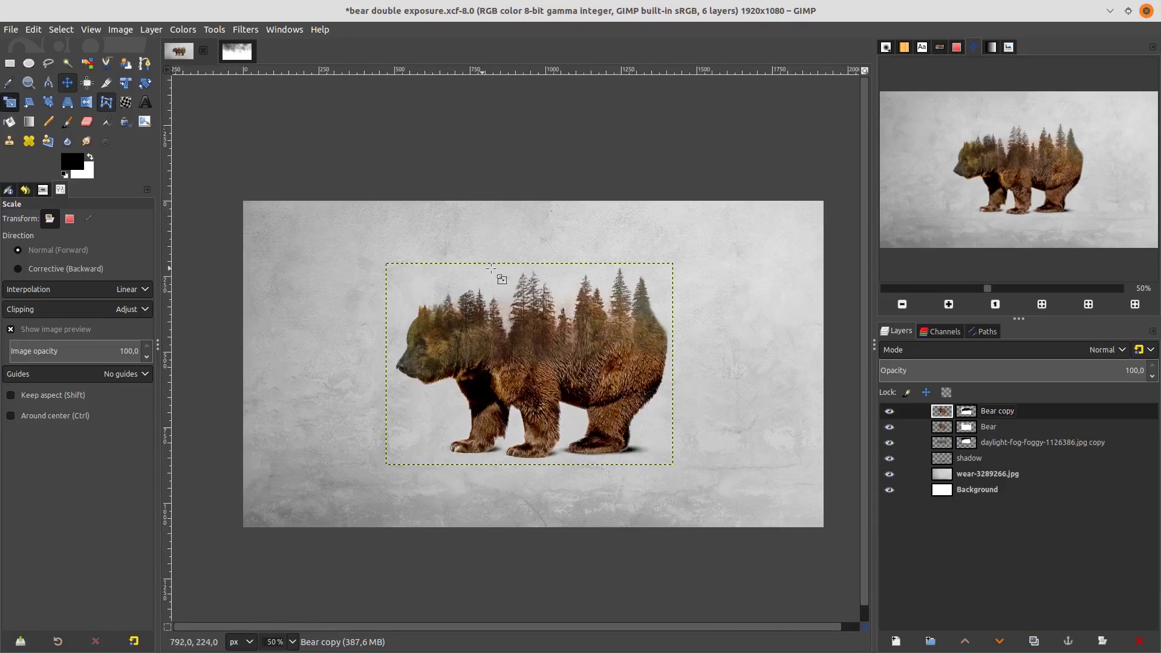
scroll(491, 268, up, 1)
Import the flock-of-birds PNG as a new layer
click(10, 29)
click(40, 91)
click(315, 170)
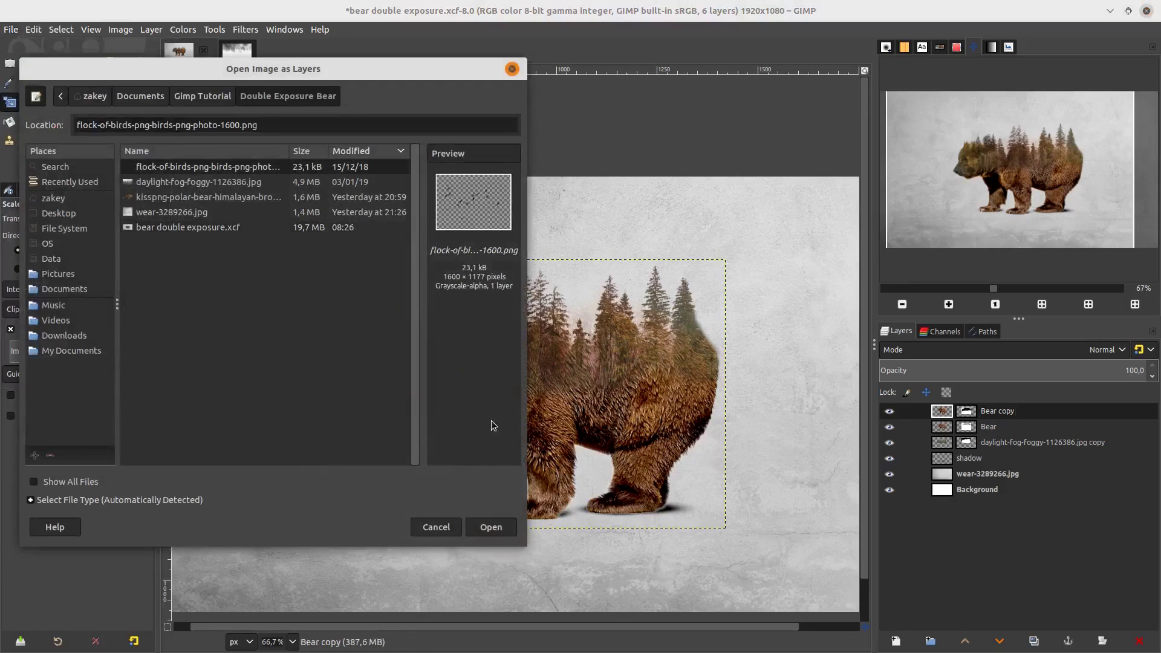
click(491, 527)
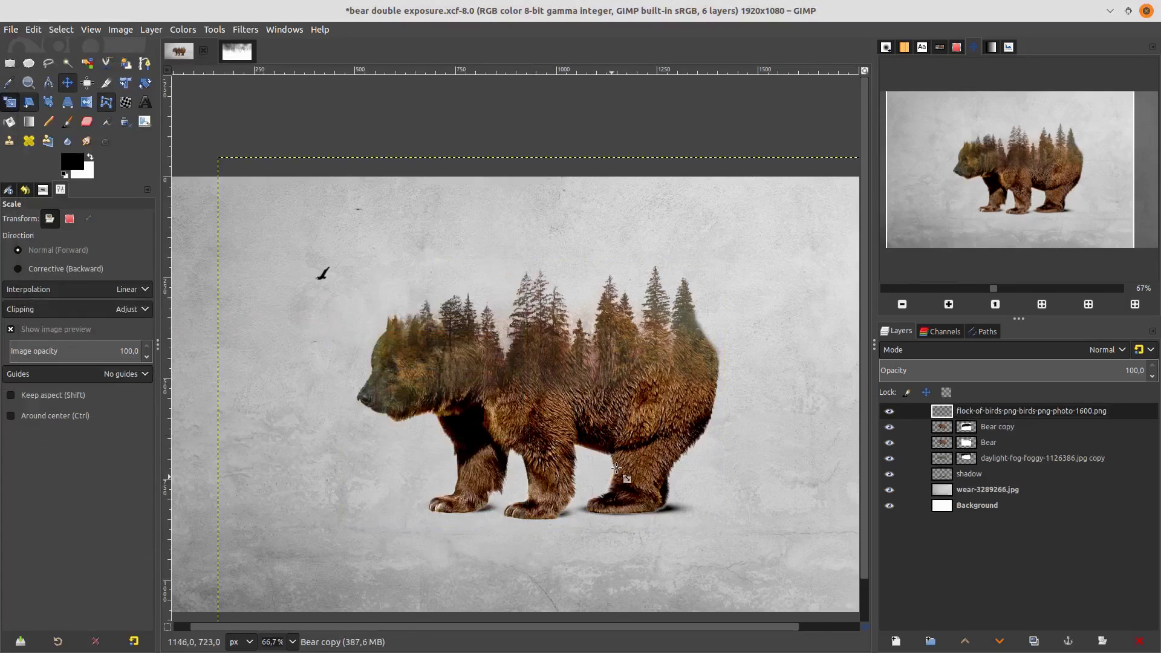
scroll(613, 470, down, 4)
scroll(562, 469, up, 1)
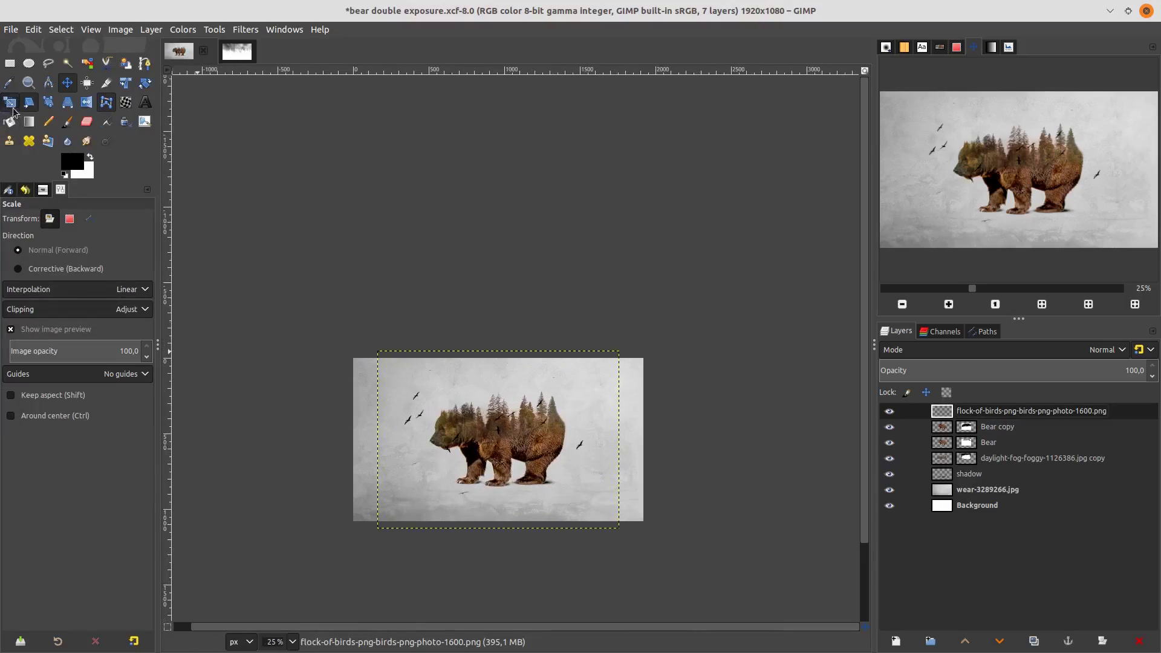
Scale the birds down proportionally and place them just above the treetops
drag(560, 506, 502, 450)
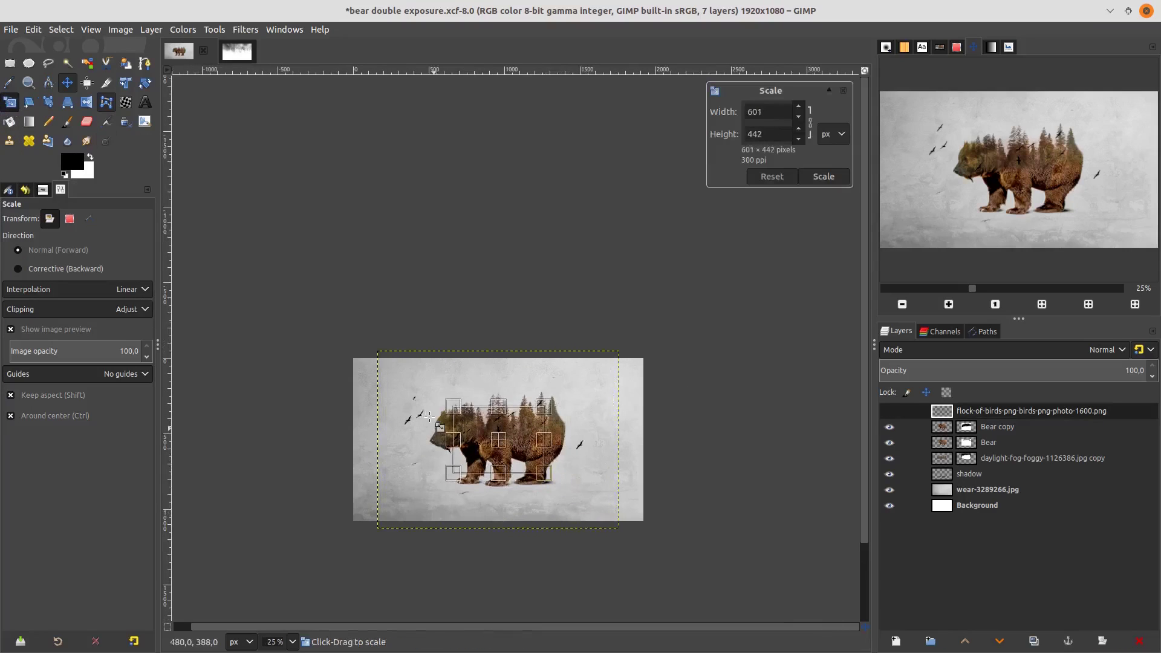
key(1)
drag(443, 400, 443, 211)
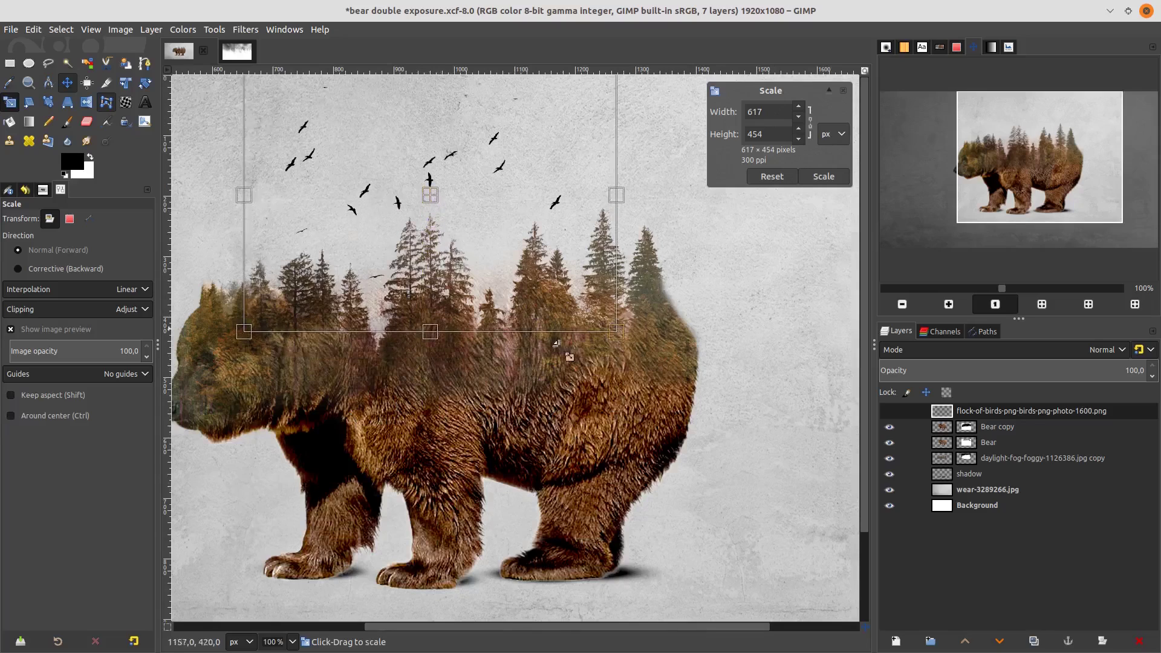
drag(616, 330, 576, 302)
drag(426, 193, 443, 247)
key(Return)
Lower the birds layer's opacity slightly to fade them
key(m)
key(minus)
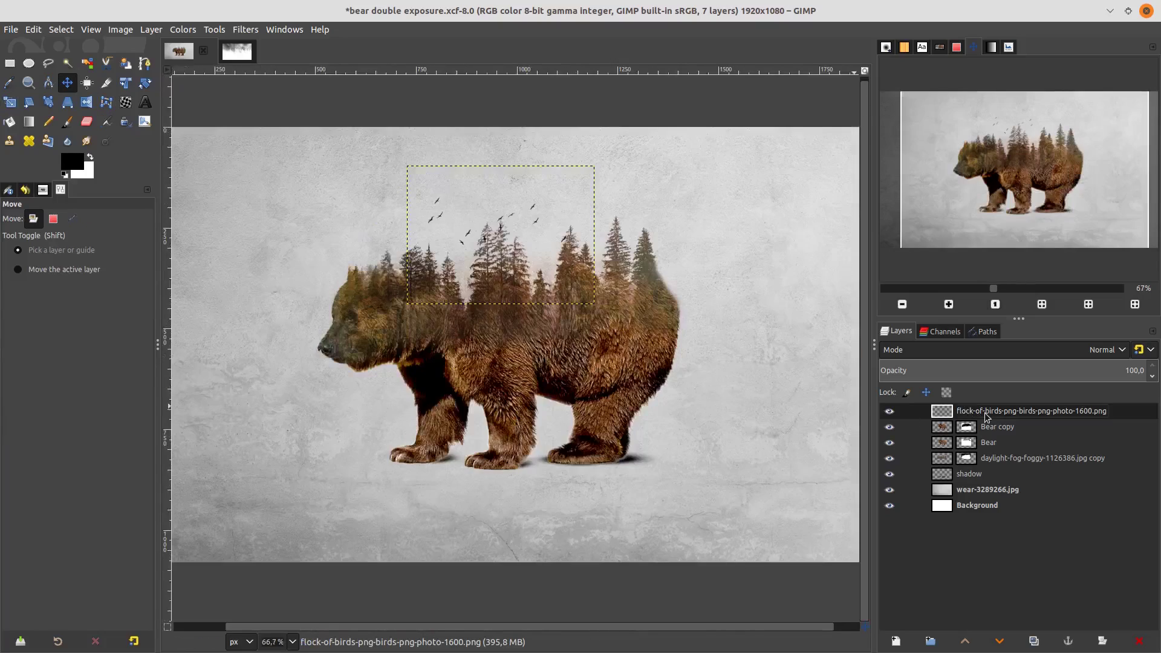
key(1)
key(minus)
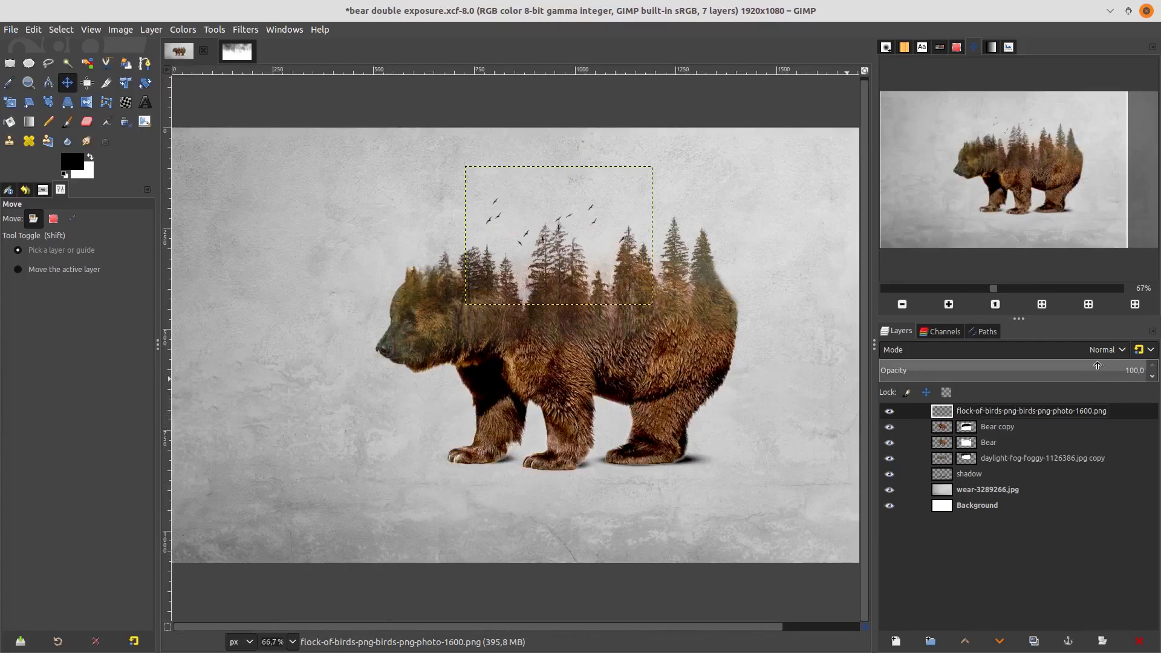
drag(1120, 370, 1116, 370)
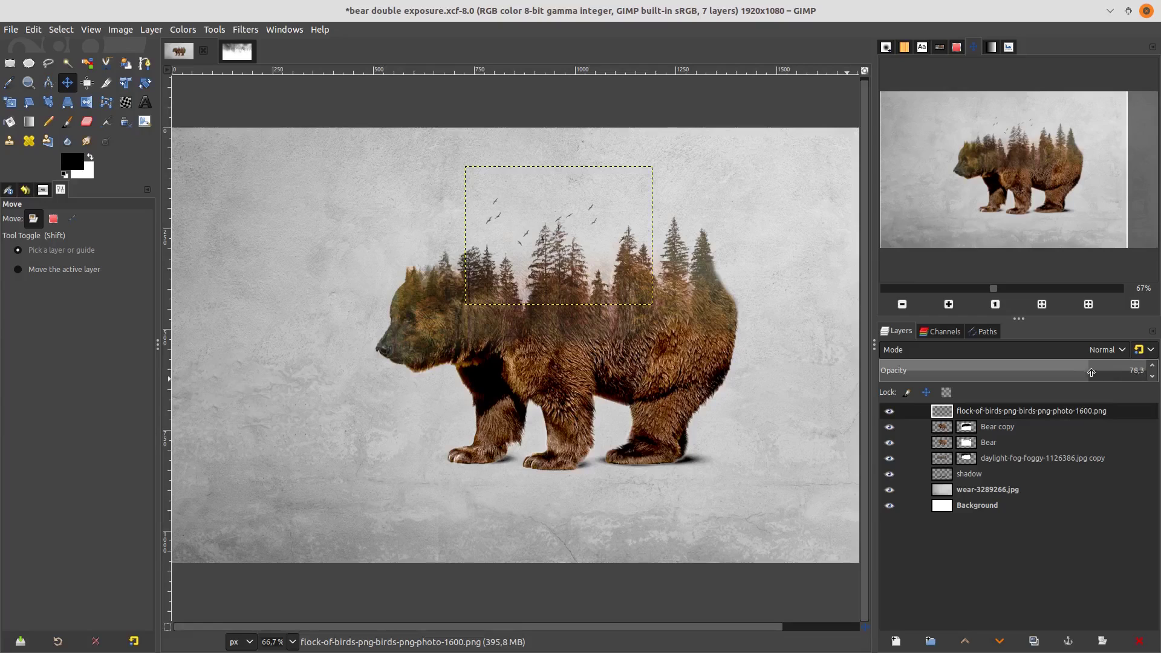
key(minus)
click(1007, 503)
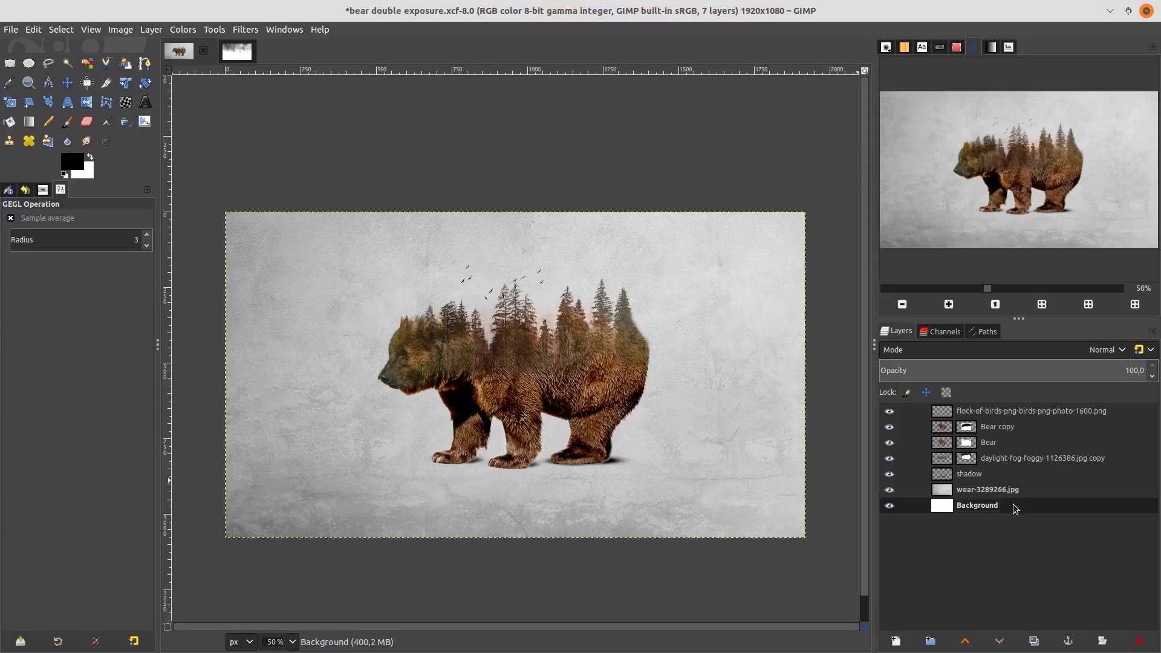
Desaturate the Bear copy layer to greyscale
click(947, 430)
click(182, 29)
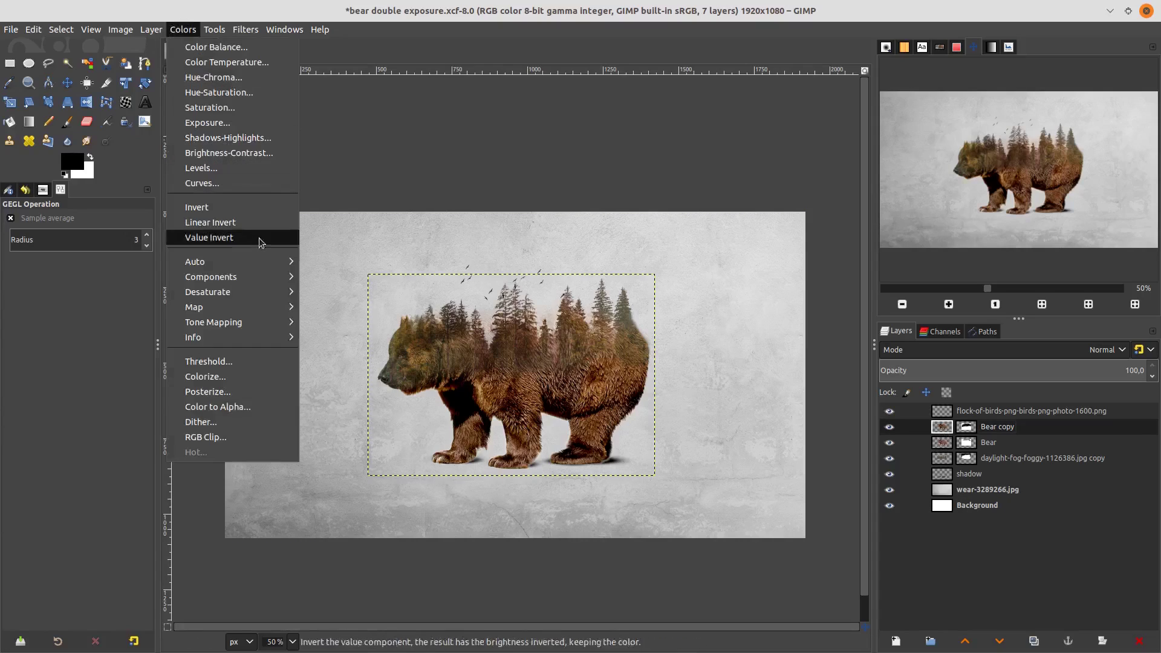
mouse_move(261, 294)
click(342, 306)
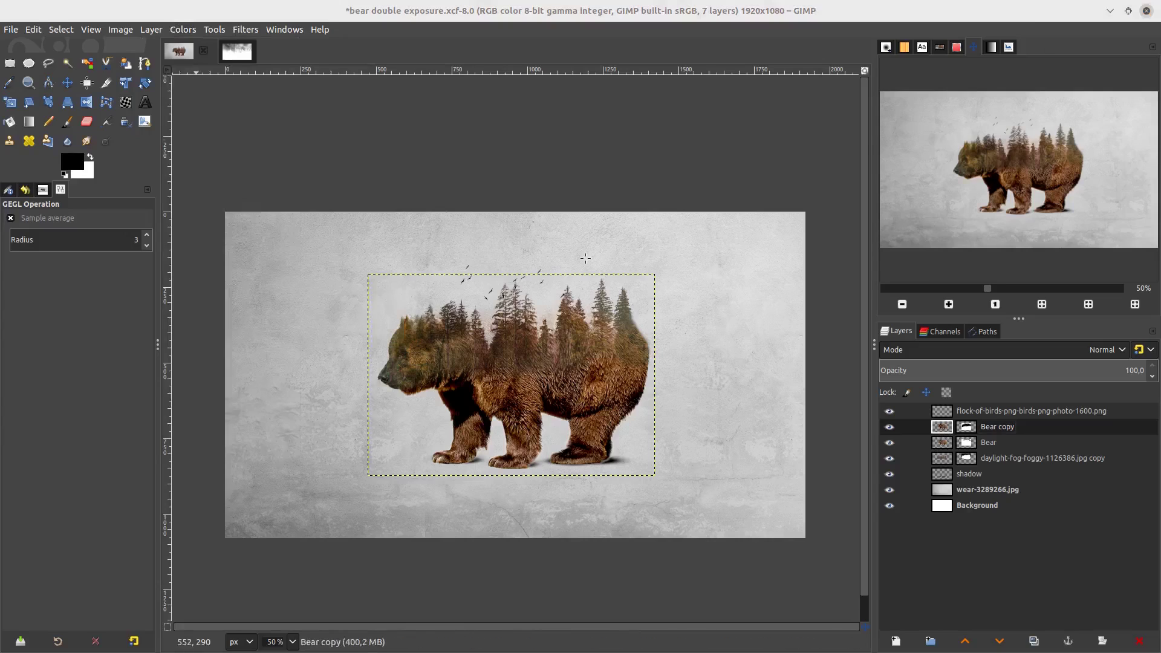
click(1015, 131)
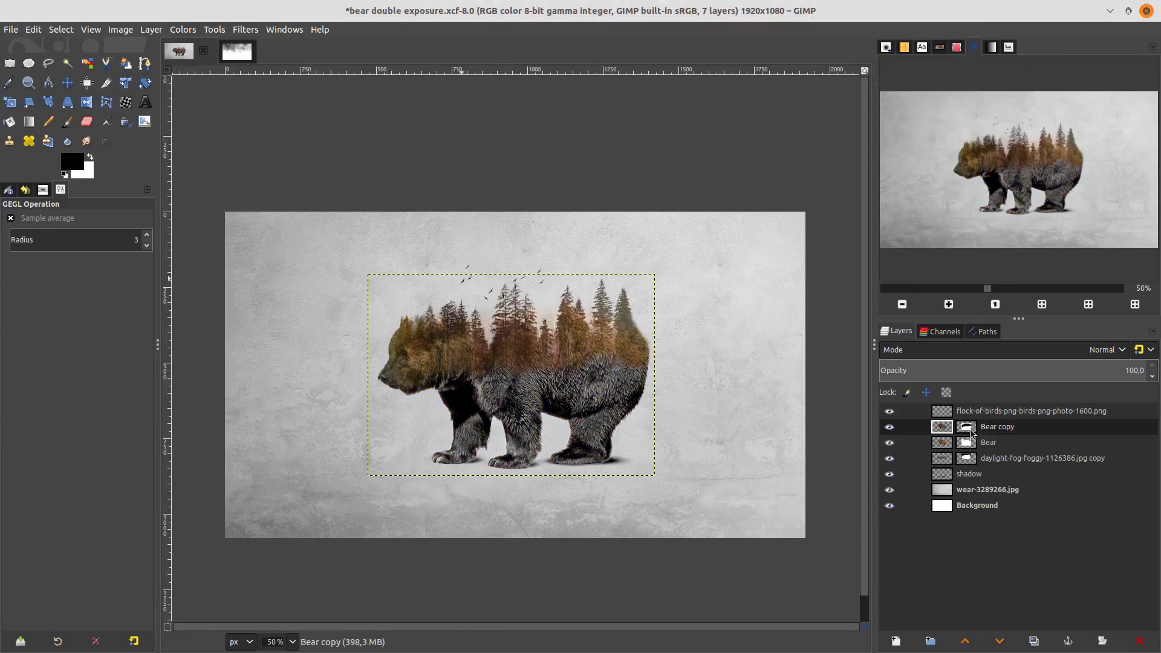
Desaturate the Bear layer to greyscale
click(943, 444)
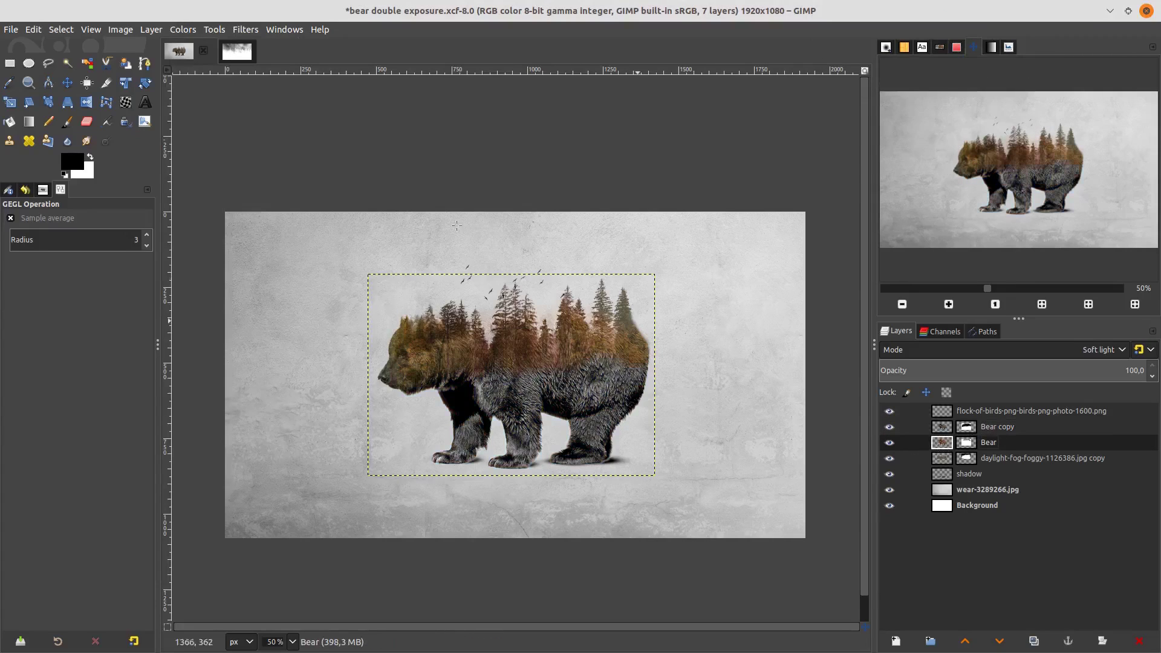
click(184, 30)
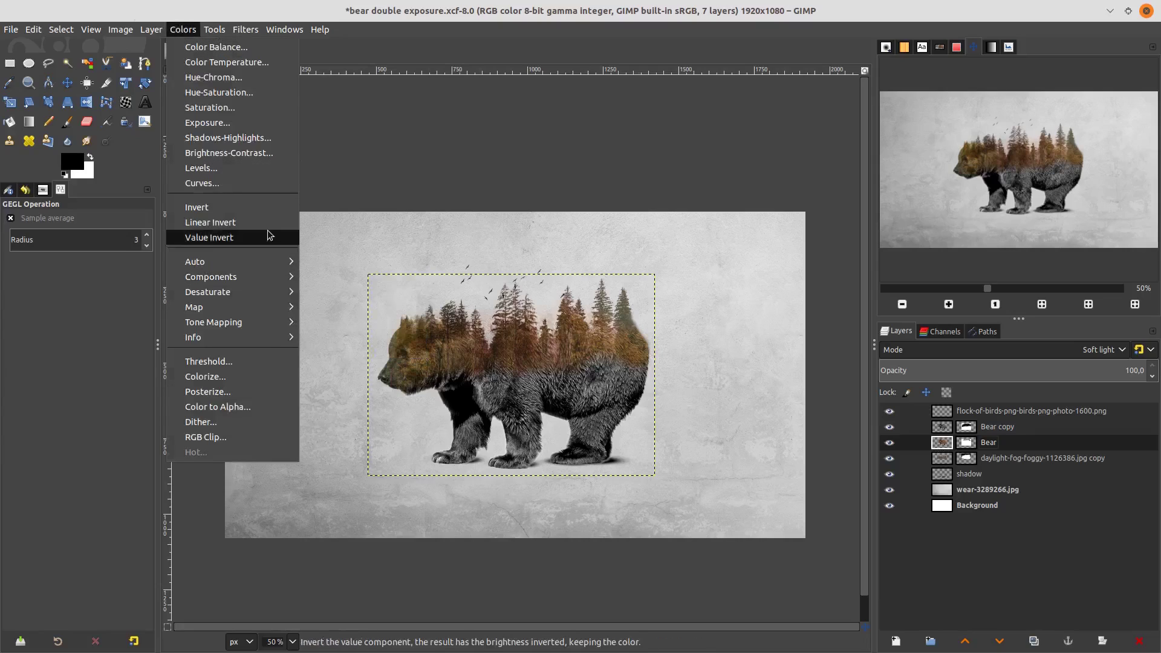
mouse_move(275, 293)
click(339, 307)
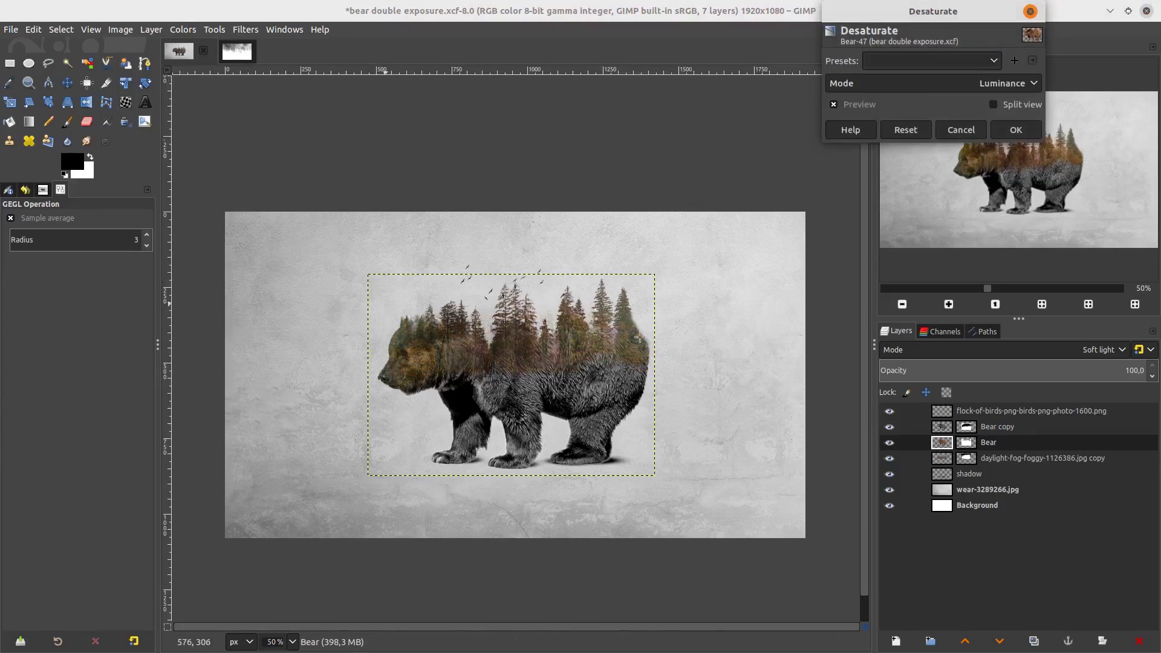
click(1022, 129)
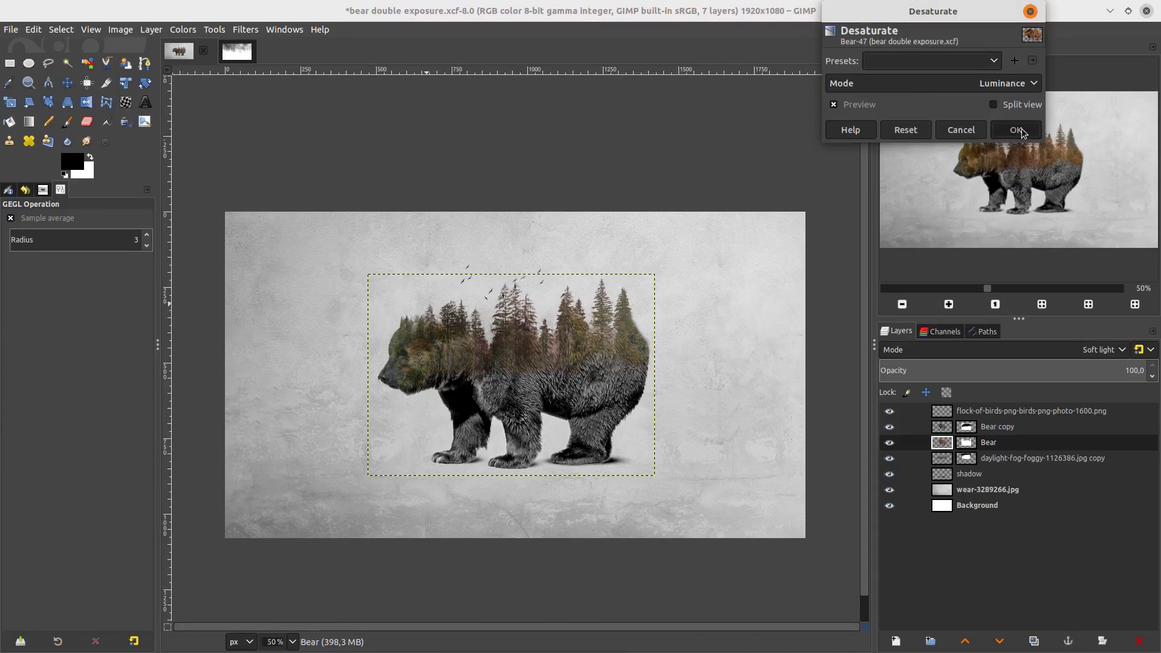
Desaturate the daylight-fog-foggy-1126386.jpg copy layer so the foggy forest turns greyscale
click(944, 459)
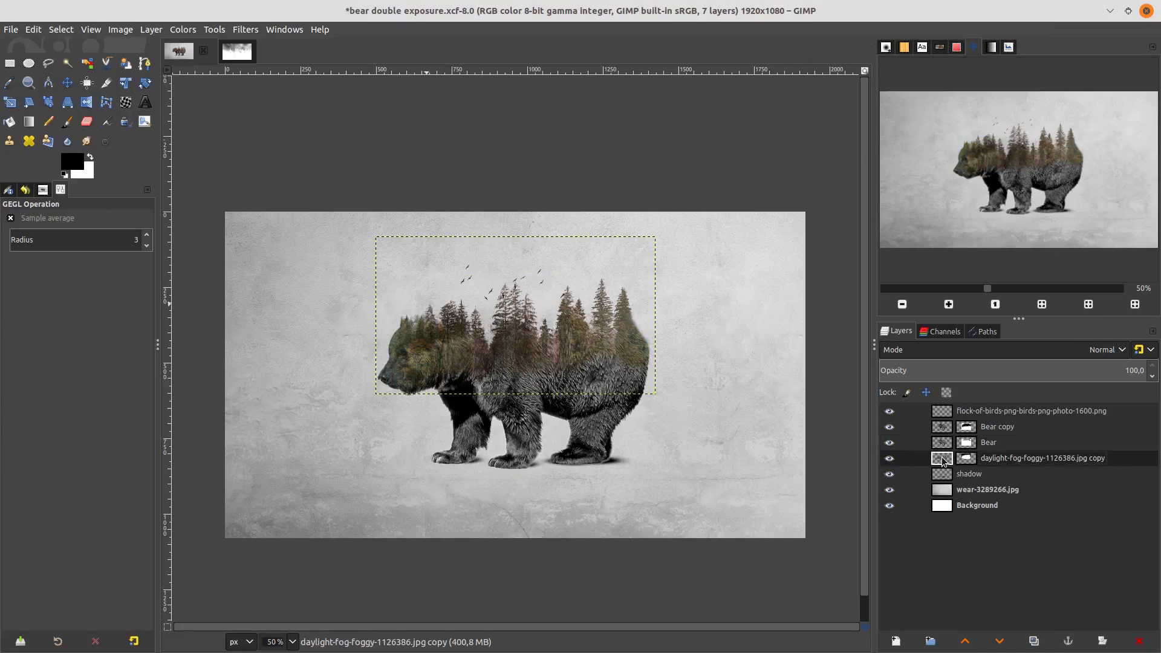
click(183, 29)
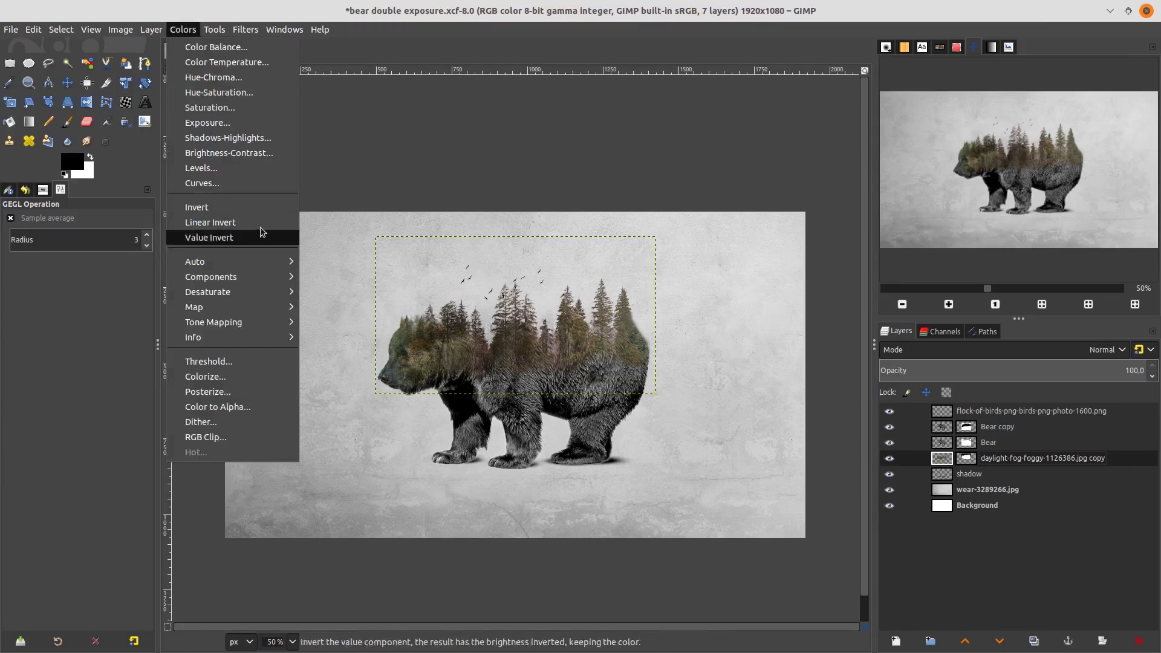
mouse_move(266, 289)
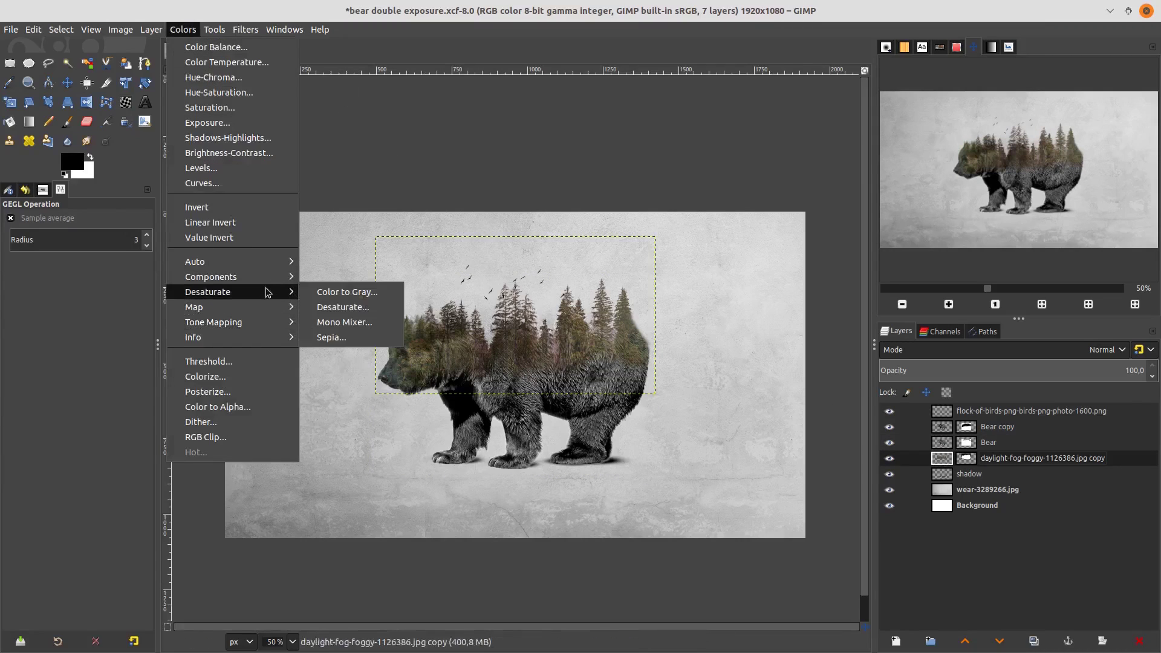
click(353, 308)
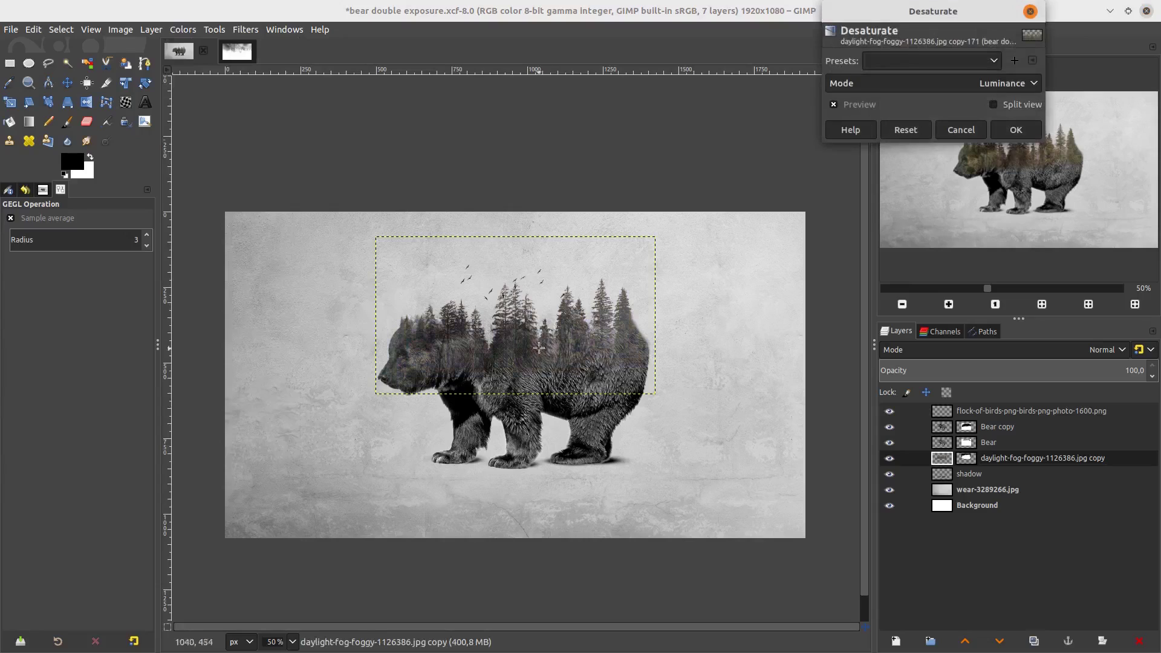
click(1010, 129)
click(941, 430)
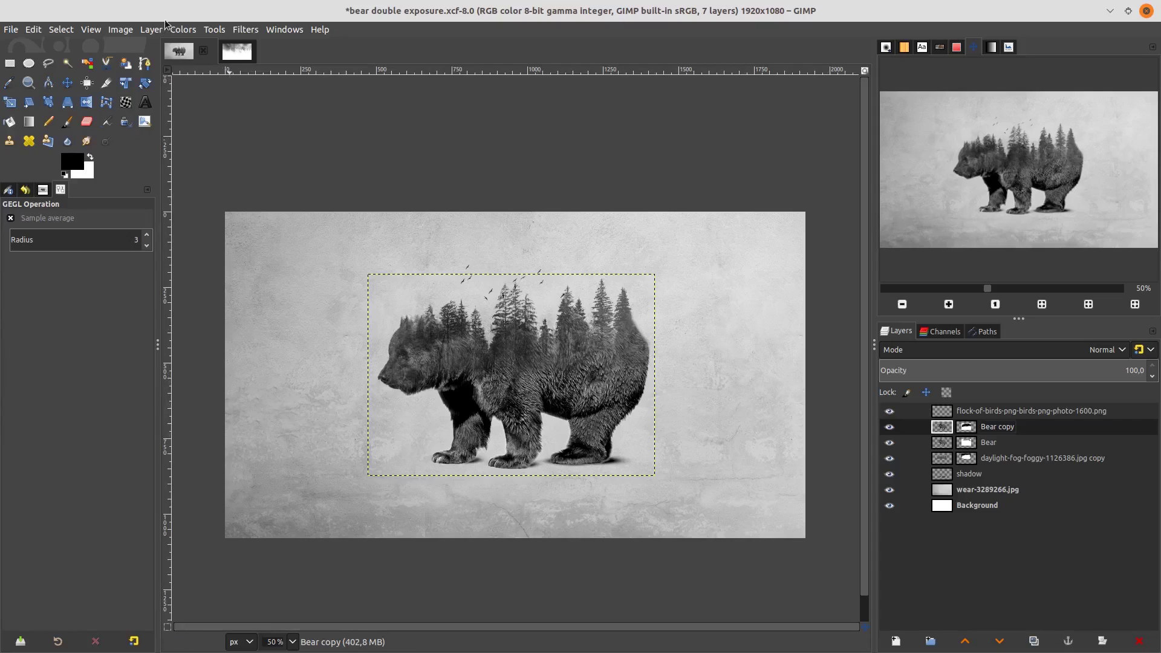
Apply Levels to Bear copy with black input 31 and gamma 0.59 to deepen the fur
click(200, 29)
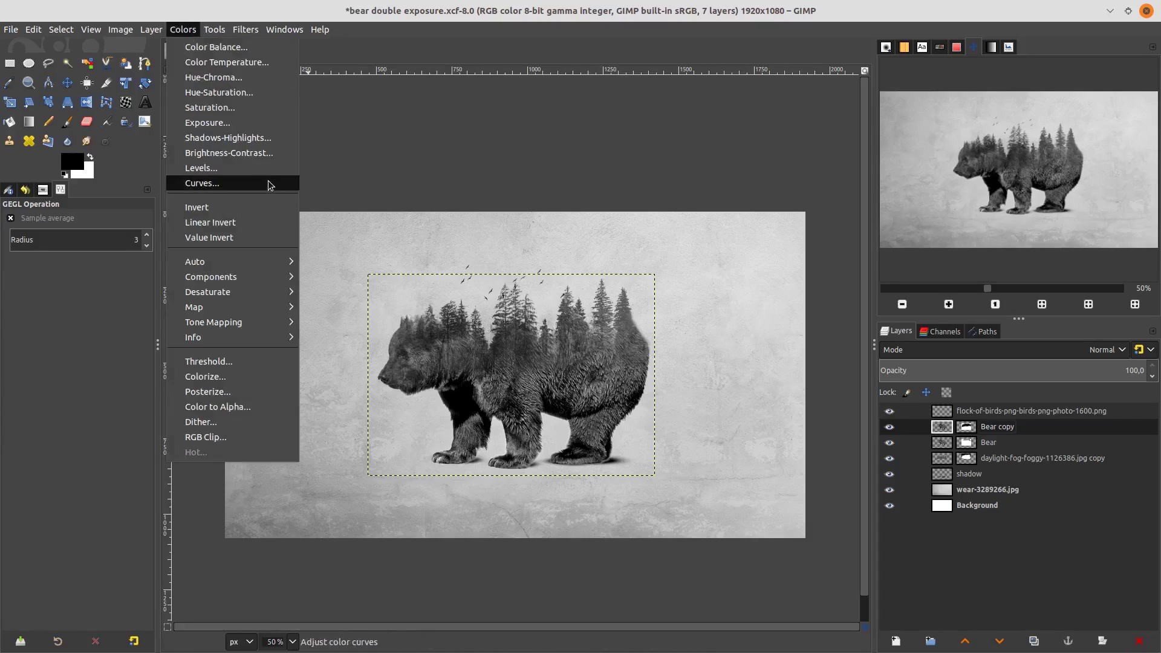
click(281, 167)
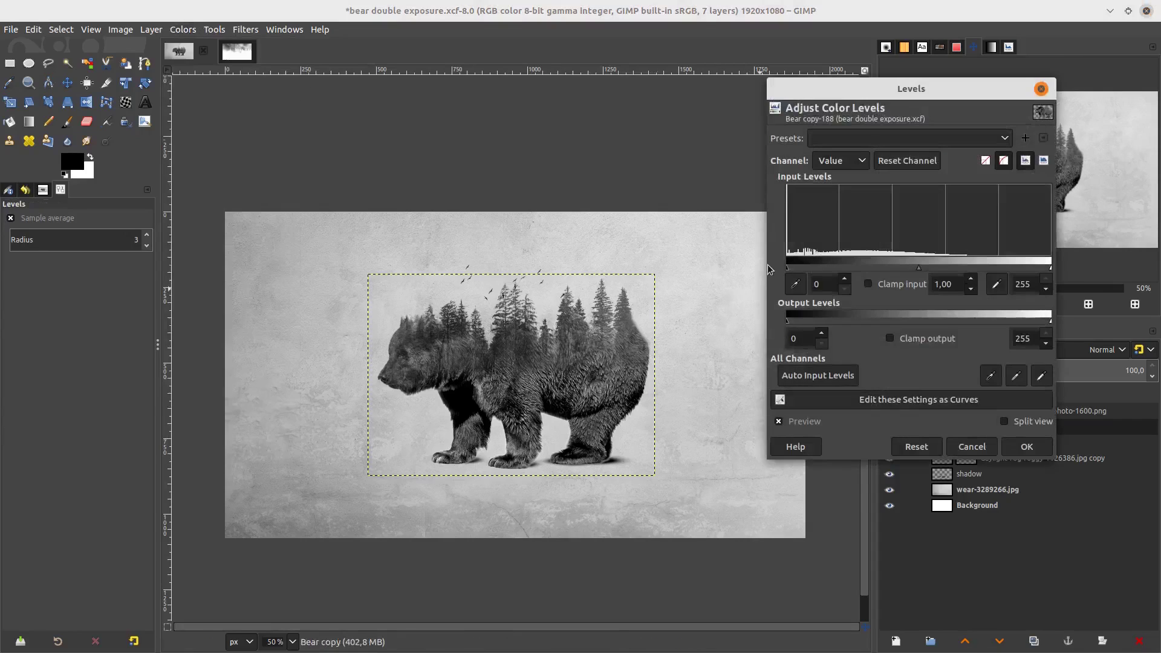
mouse_move(807, 268)
mouse_down()
mouse_move(847, 269)
mouse_move(819, 268)
mouse_up()
drag(934, 268, 952, 271)
click(1027, 446)
click(948, 459)
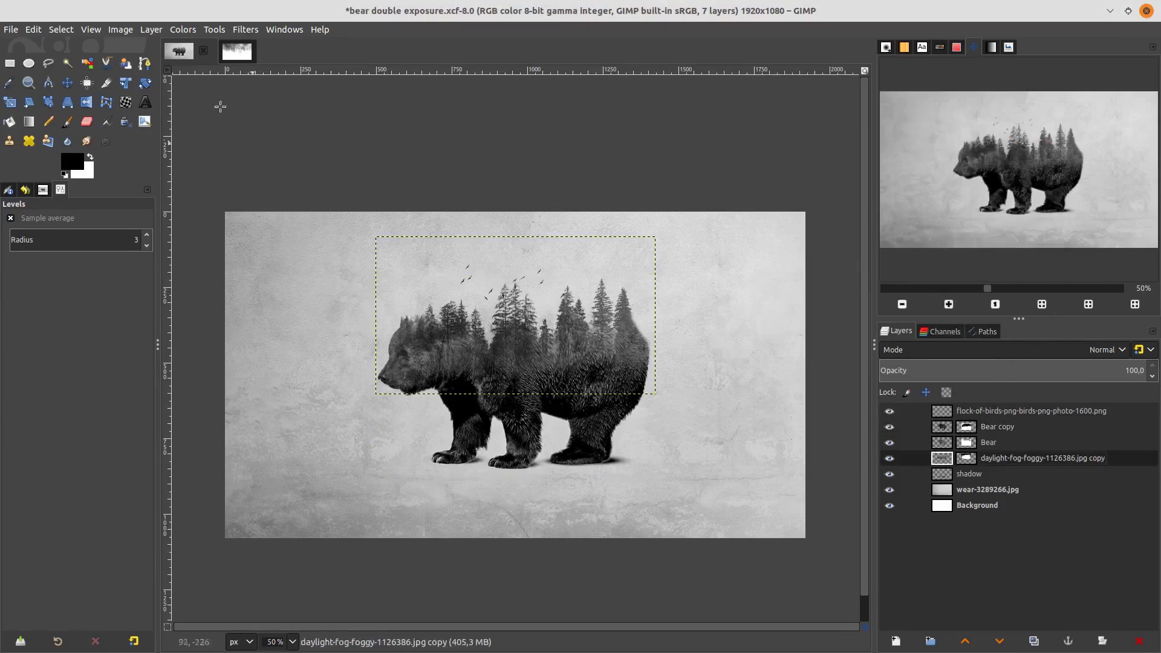